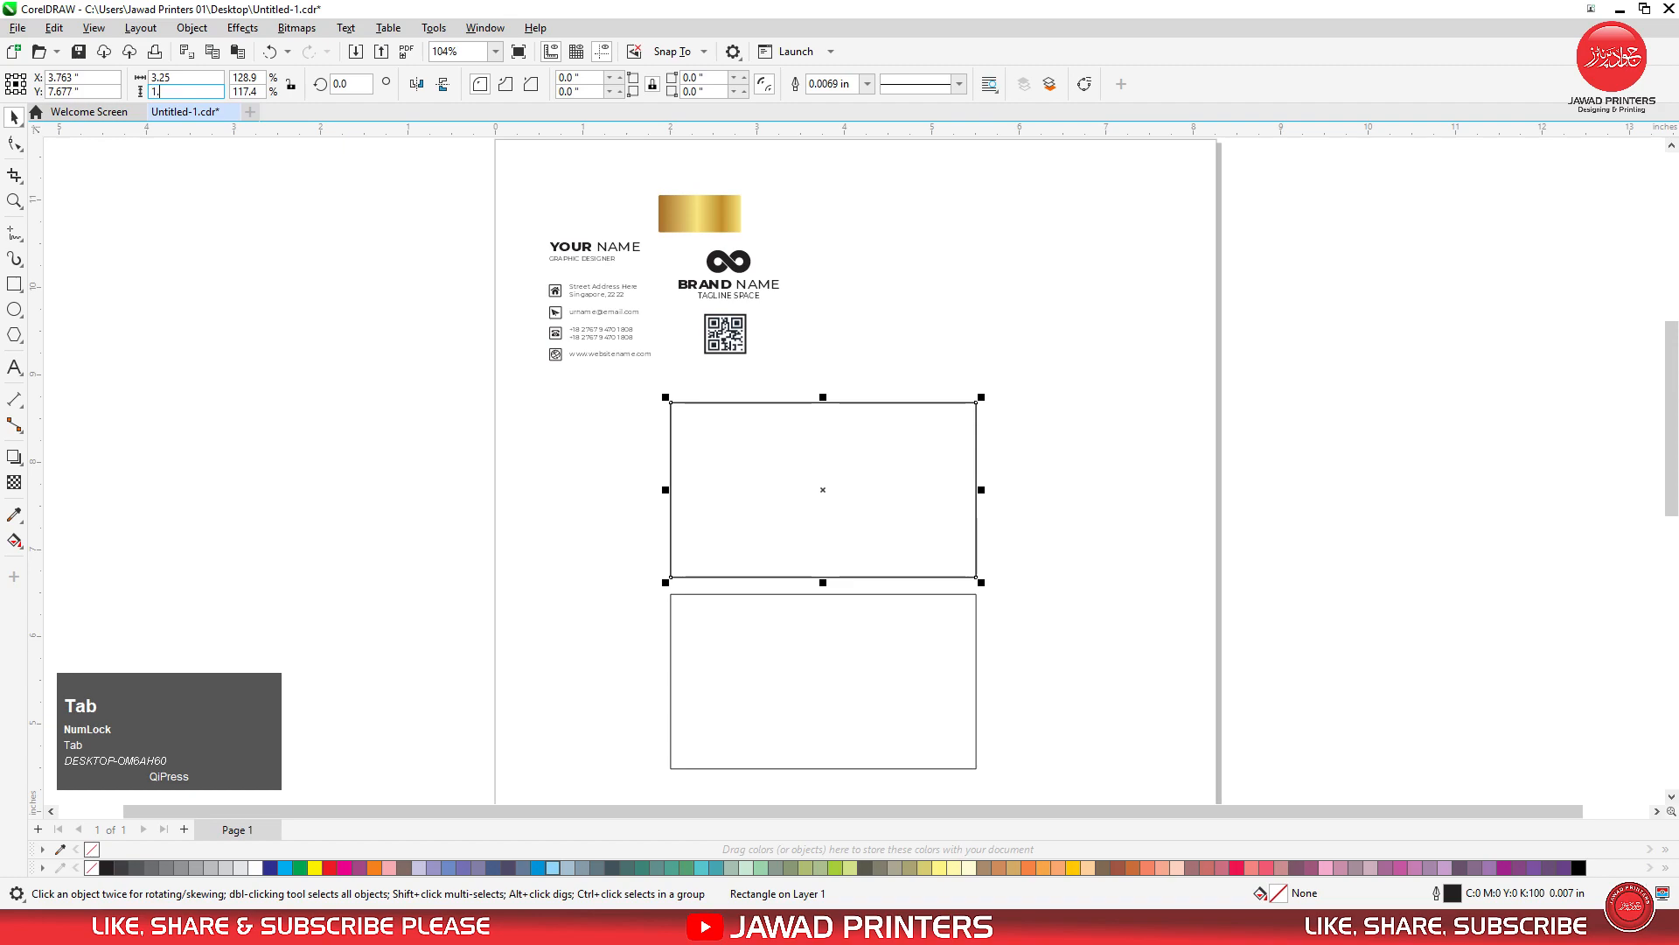
- Create a 3.25 by 1.75 inch margin rectangle inside the upper card and centre a pasted copy in the lower card
{"action": "right_click", "coordinate": [754, 459]}
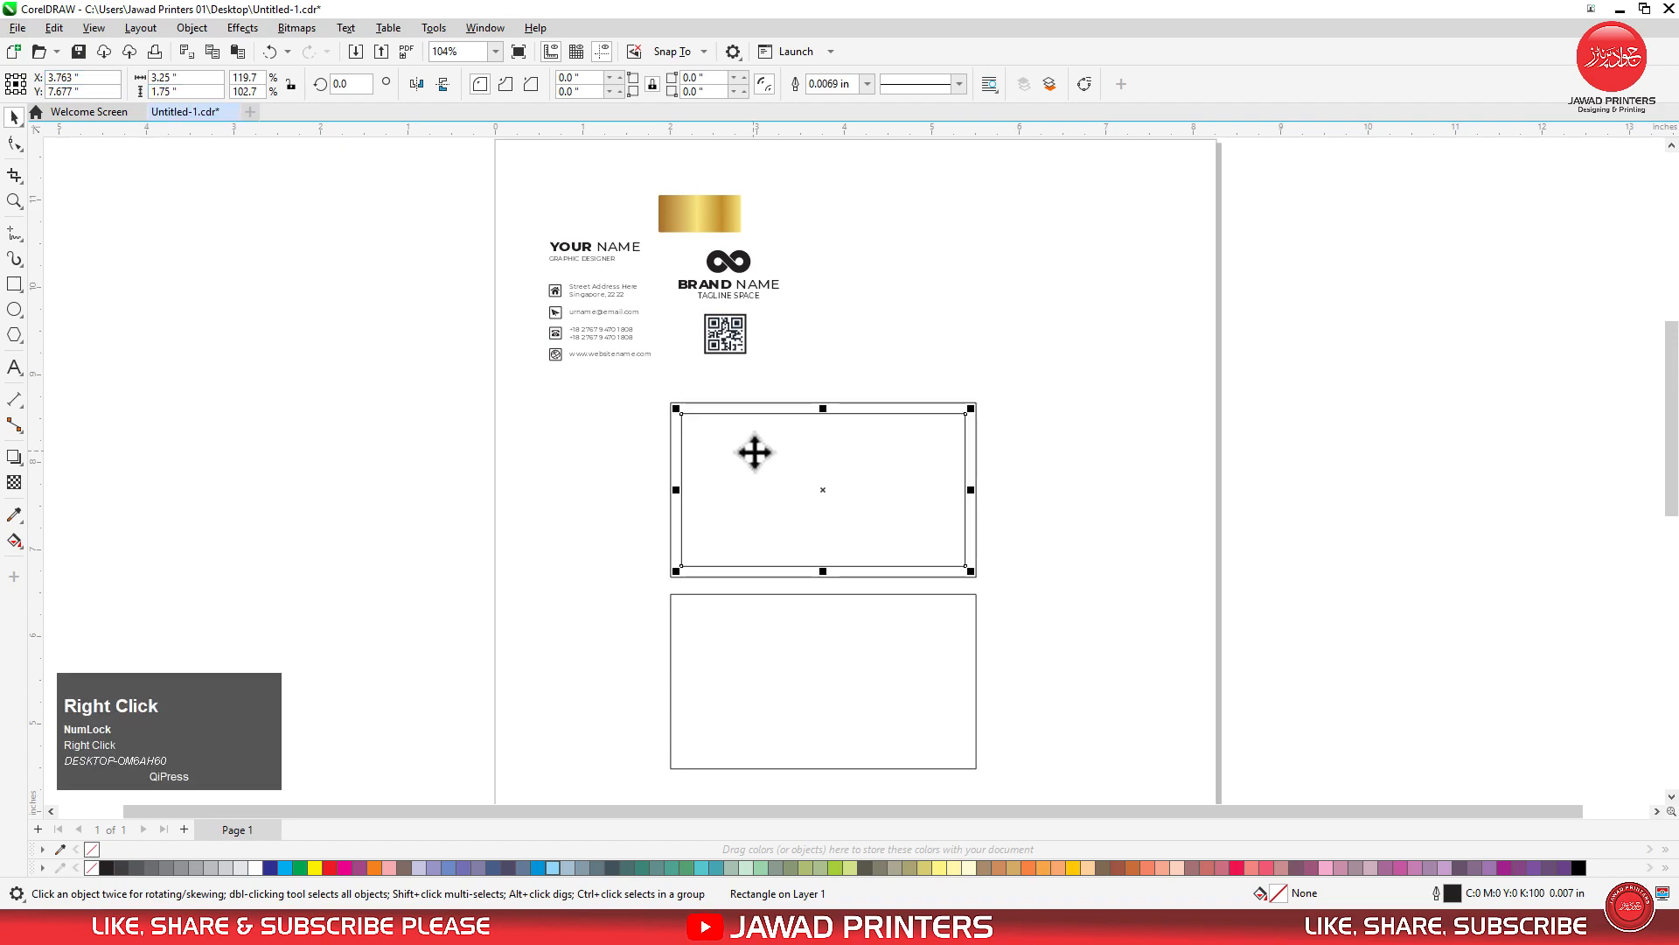
{"action": "left_click", "coordinate": [760, 490]}
{"action": "right_click", "coordinate": [1032, 567]}
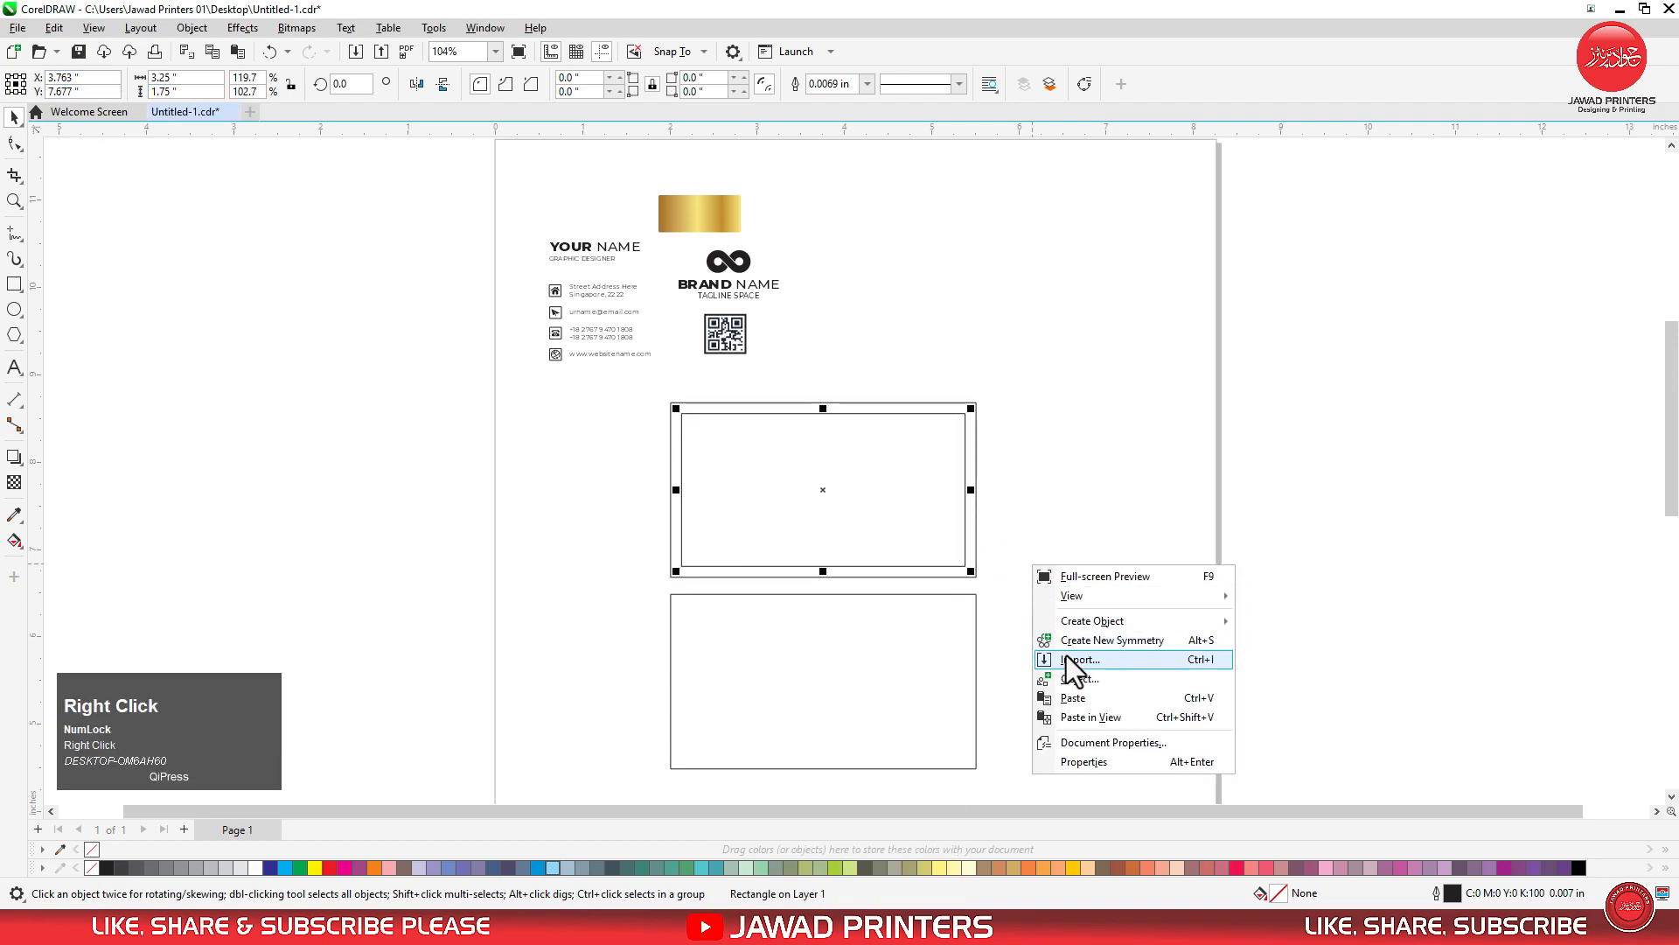
{"action": "left_click", "coordinate": [1083, 698]}
{"action": "left_click", "coordinate": [915, 625], "text": "shift"}
{"action": "key", "text": "c"}
{"action": "key", "text": "e"}
{"action": "left_click", "coordinate": [777, 181]}
- Place horizontal guidelines along the top and bottom edges of the inner margin rectangles on both cards
{"action": "left_click_drag", "start_coordinate": [806, 133], "coordinate": [841, 413]}
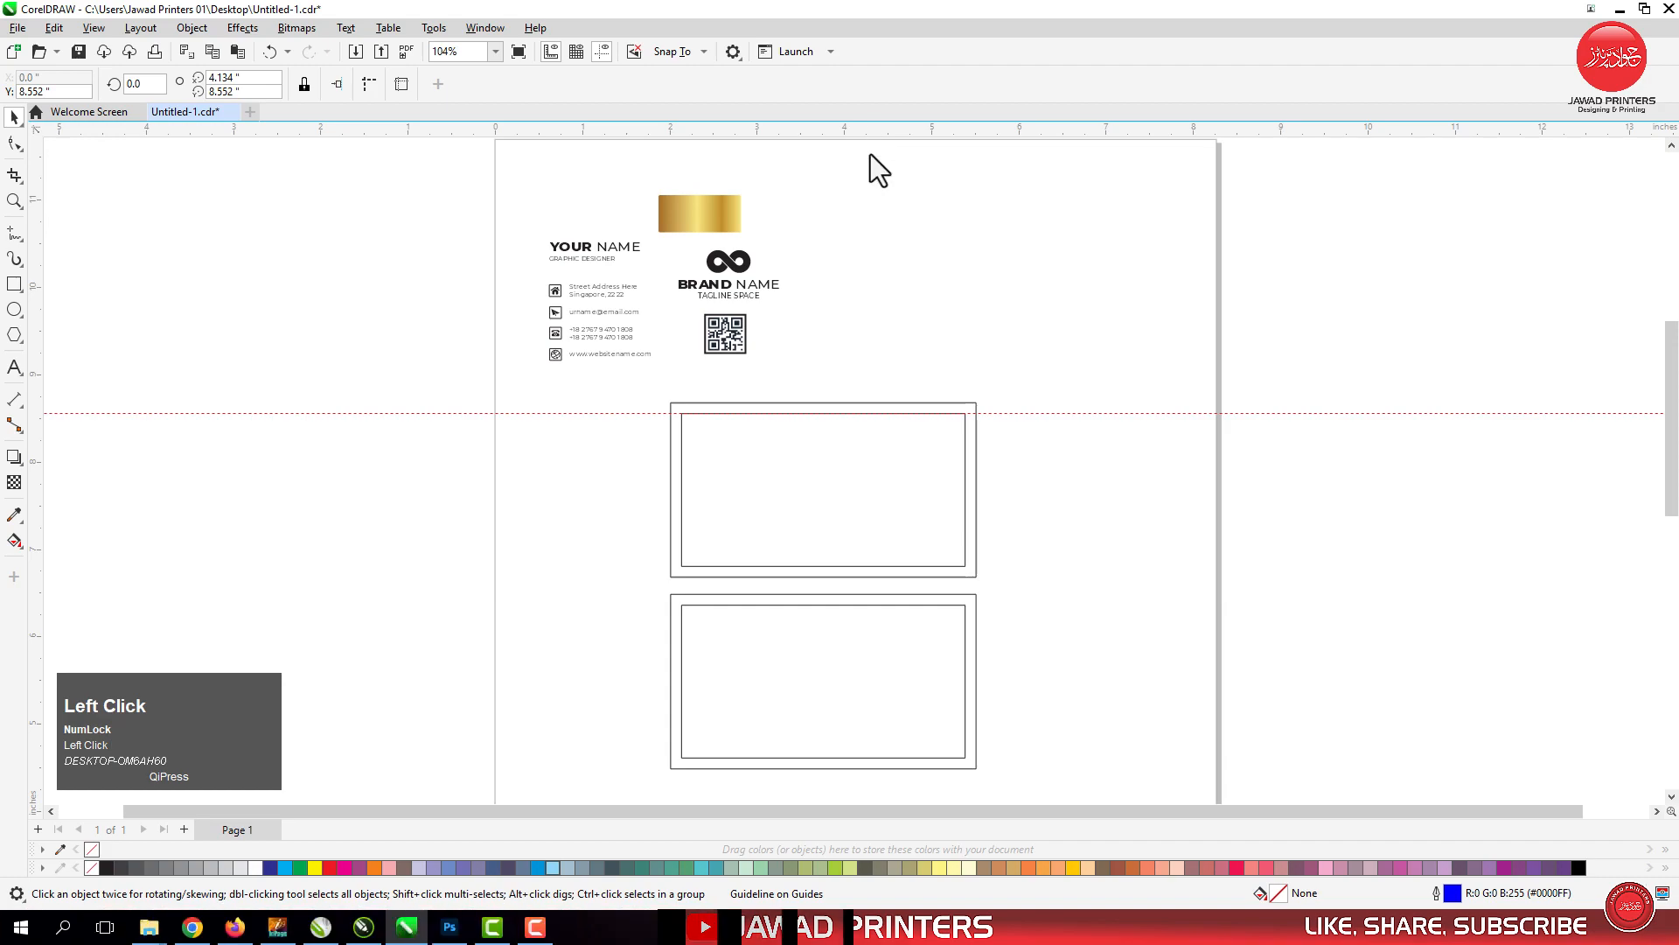
{"action": "left_click_drag", "start_coordinate": [870, 133], "coordinate": [861, 489]}
{"action": "left_click_drag", "start_coordinate": [862, 565], "coordinate": [864, 566]}
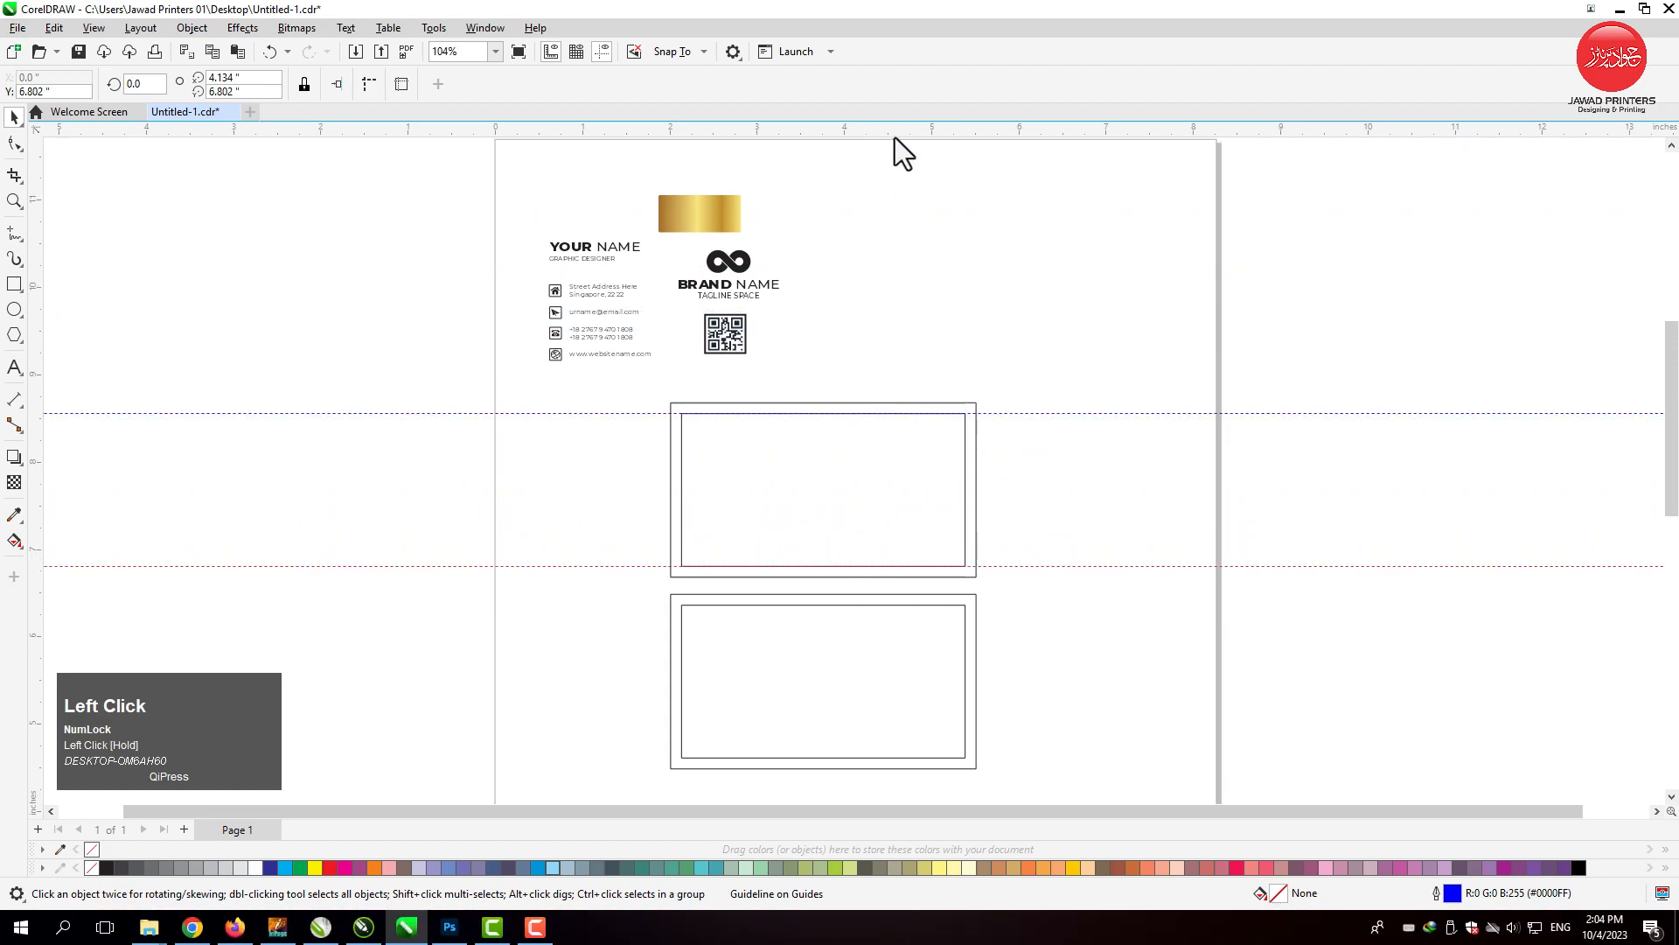
{"action": "left_click_drag", "start_coordinate": [890, 134], "coordinate": [878, 439]}
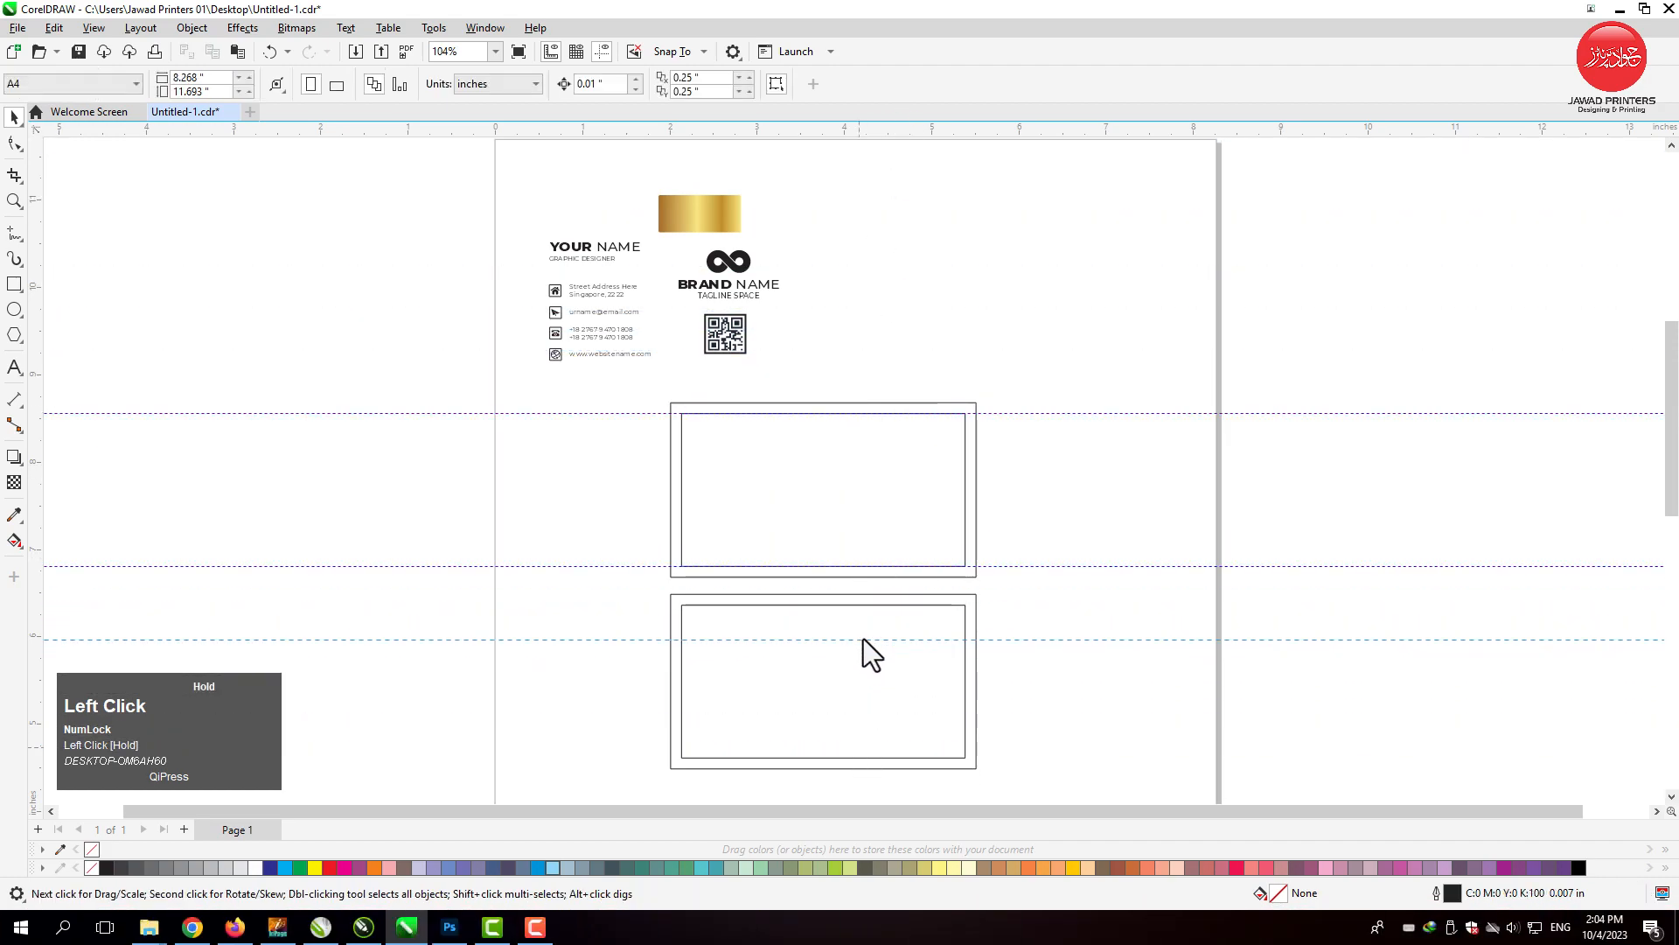
{"action": "left_click_drag", "start_coordinate": [868, 608], "coordinate": [868, 605]}
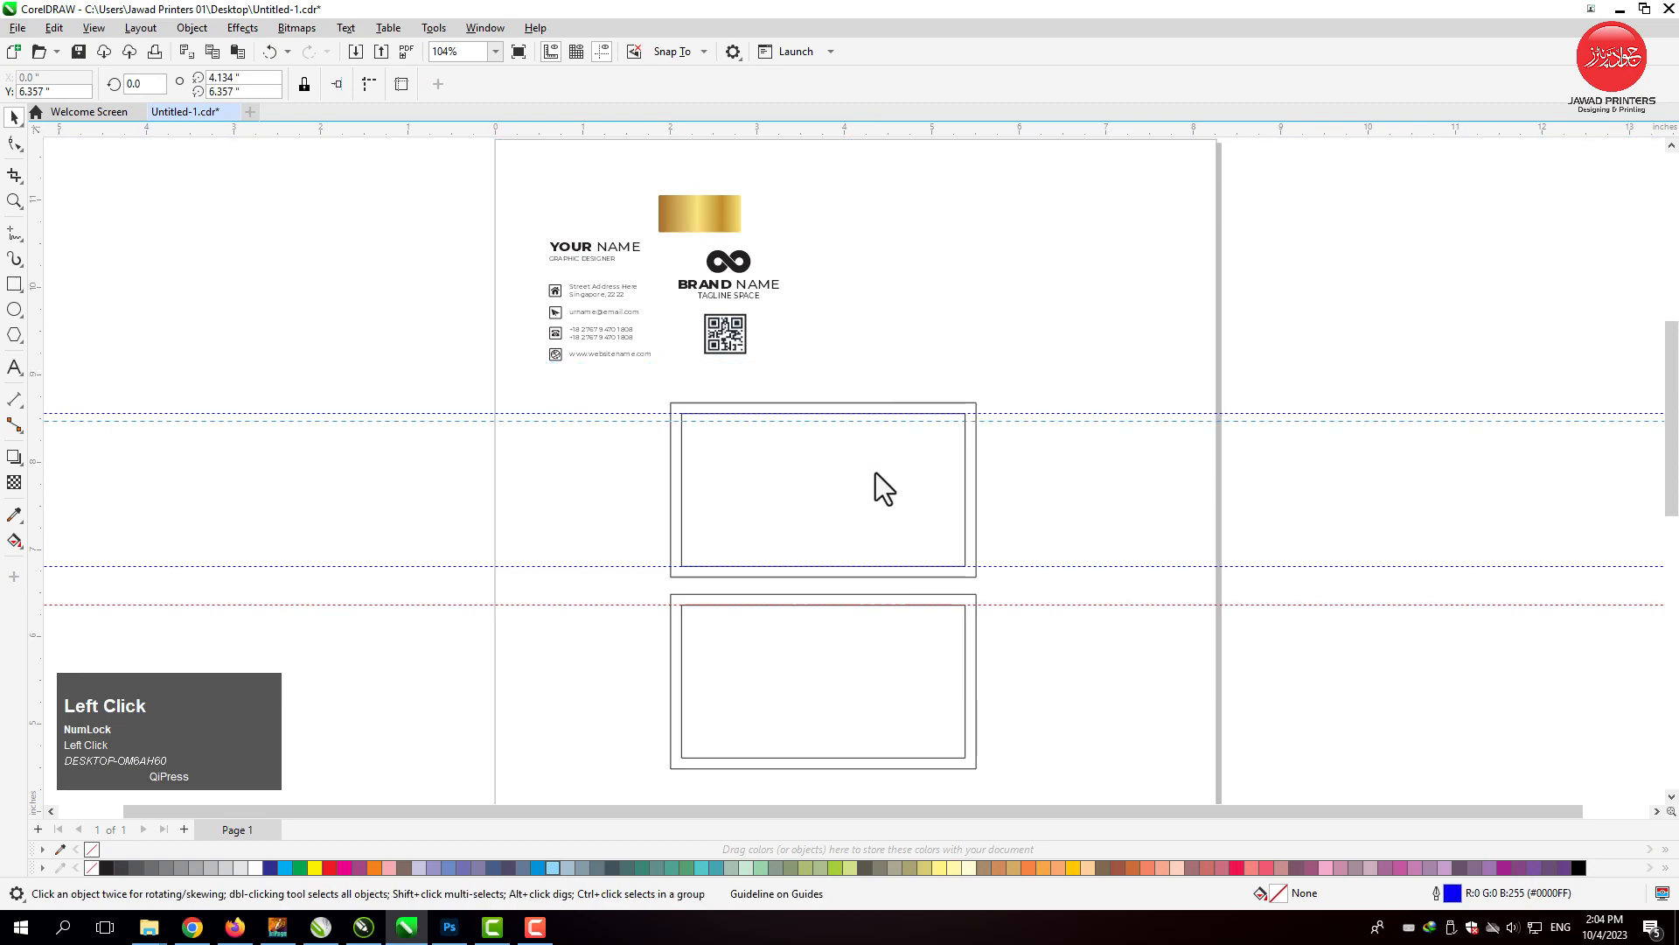
{"action": "left_click_drag", "start_coordinate": [878, 766], "coordinate": [878, 766]}
- Place vertical guidelines along the right and left edges of the inner margin rectangles
{"action": "left_click_drag", "start_coordinate": [37, 277], "coordinate": [852, 587]}
{"action": "left_click_drag", "start_coordinate": [965, 548], "coordinate": [966, 542]}
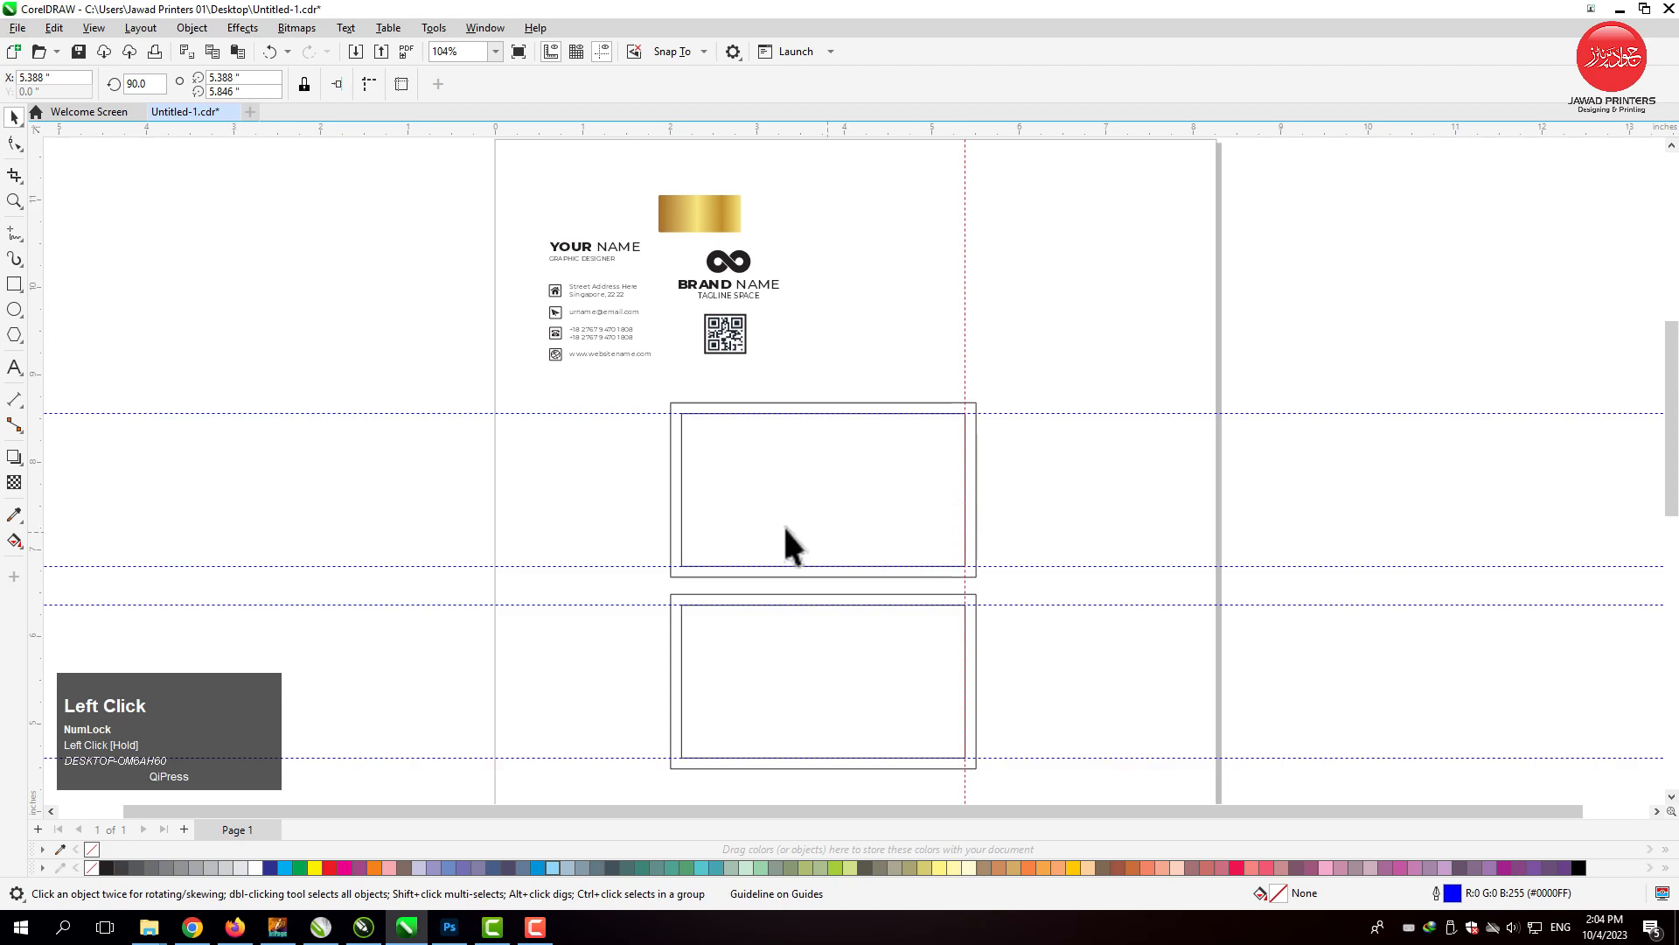
{"action": "left_click_drag", "start_coordinate": [684, 512], "coordinate": [681, 512]}
- Delete the inner margin rectangles from both cards, keeping the guidelines
{"action": "key", "text": "F2"}
{"action": "left_click_drag", "start_coordinate": [830, 520], "coordinate": [1043, 770]}
{"action": "left_click", "coordinate": [974, 265]}
{"action": "left_click", "coordinate": [947, 417]}
{"action": "left_click", "coordinate": [933, 663]}
- Move the gold gradient swatch to the blank area left of the upper card
{"action": "left_click_drag", "start_coordinate": [775, 174], "coordinate": [689, 442]}
{"action": "key", "text": "F2"}
{"action": "left_click_drag", "start_coordinate": [574, 386], "coordinate": [1094, 628]}
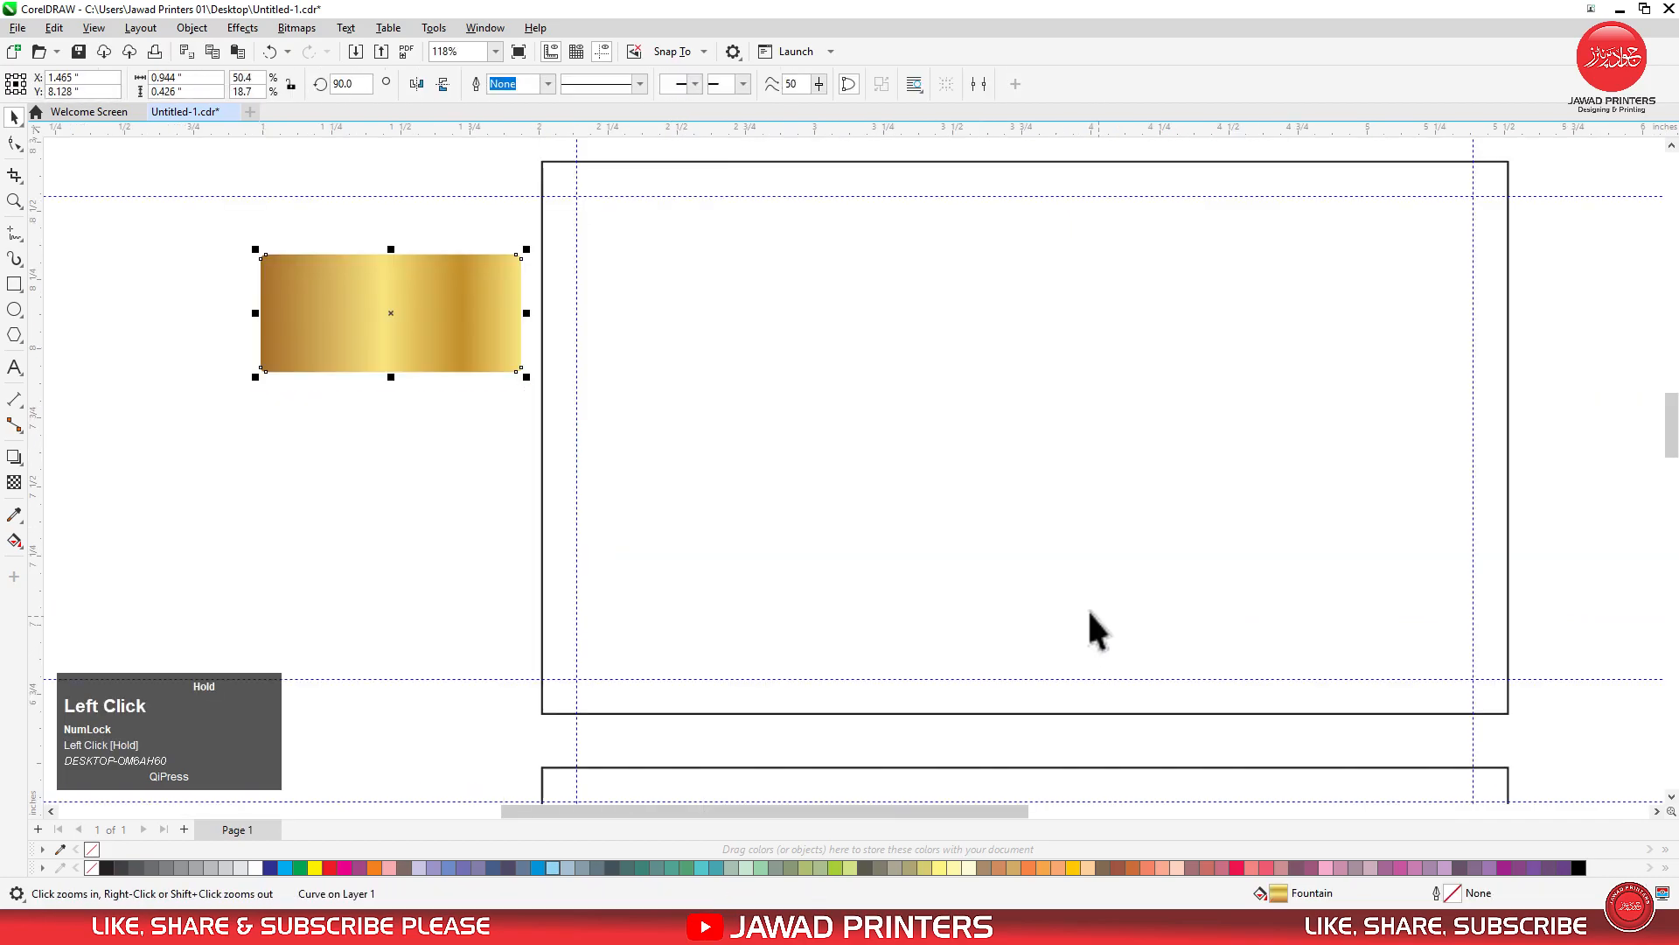
{"action": "left_click", "coordinate": [260, 484]}
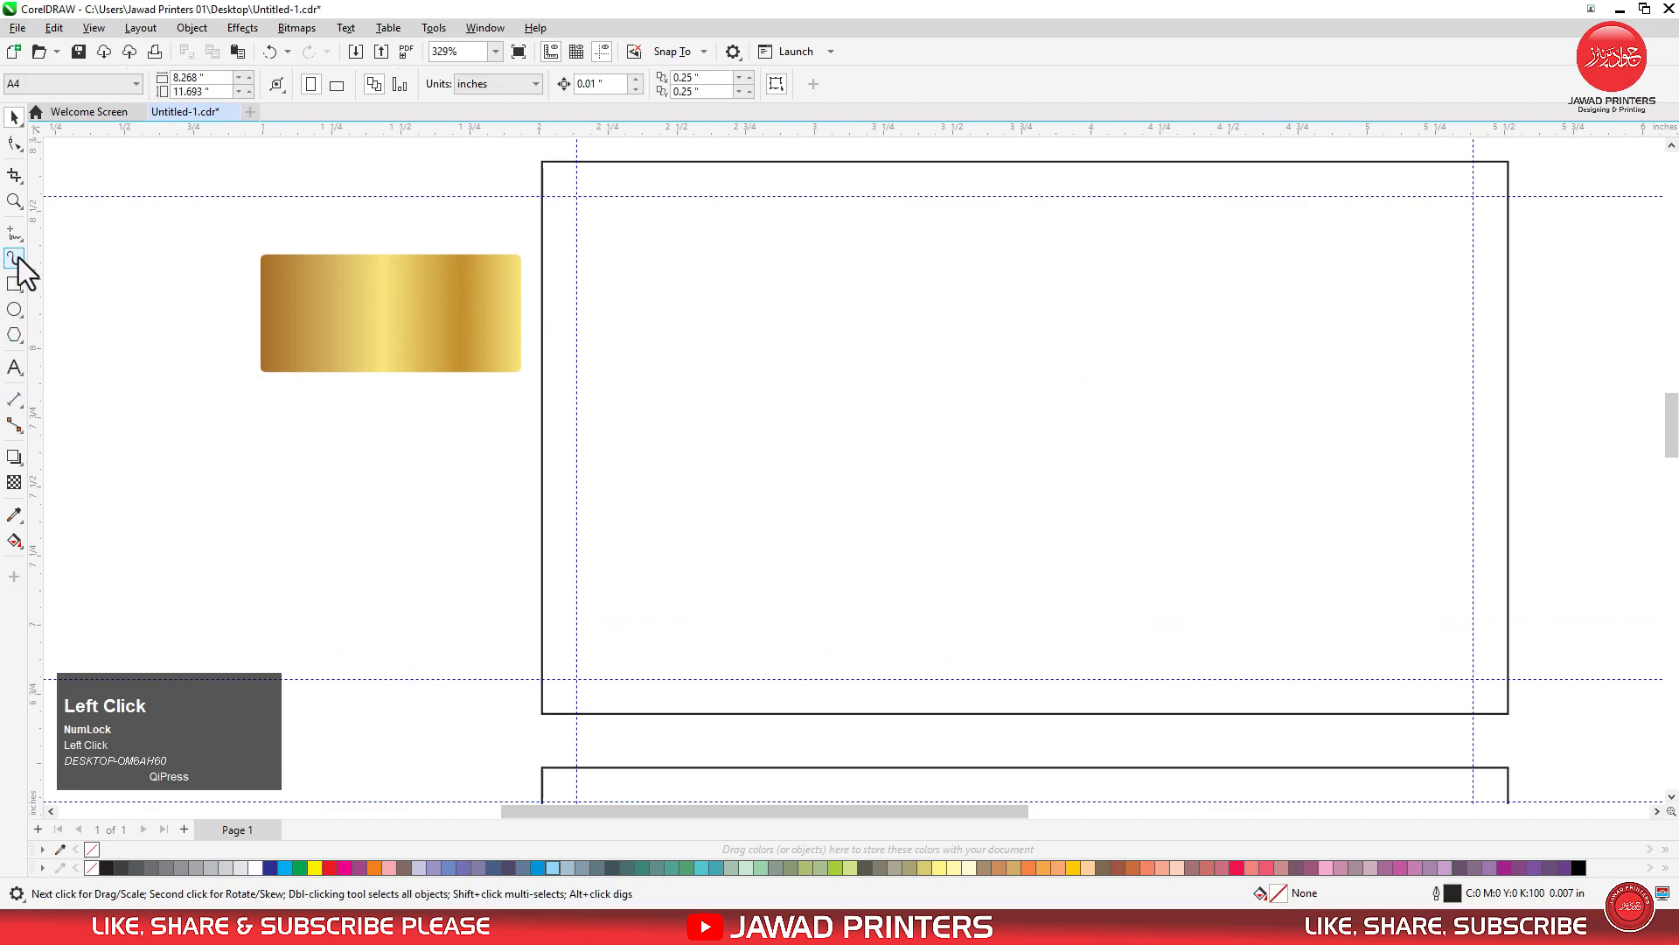
- Draw a closed triangle about 1.22 by 1.4 inches in the upper card's top-left corner with the Freehand tool
{"action": "left_click", "coordinate": [14, 233]}
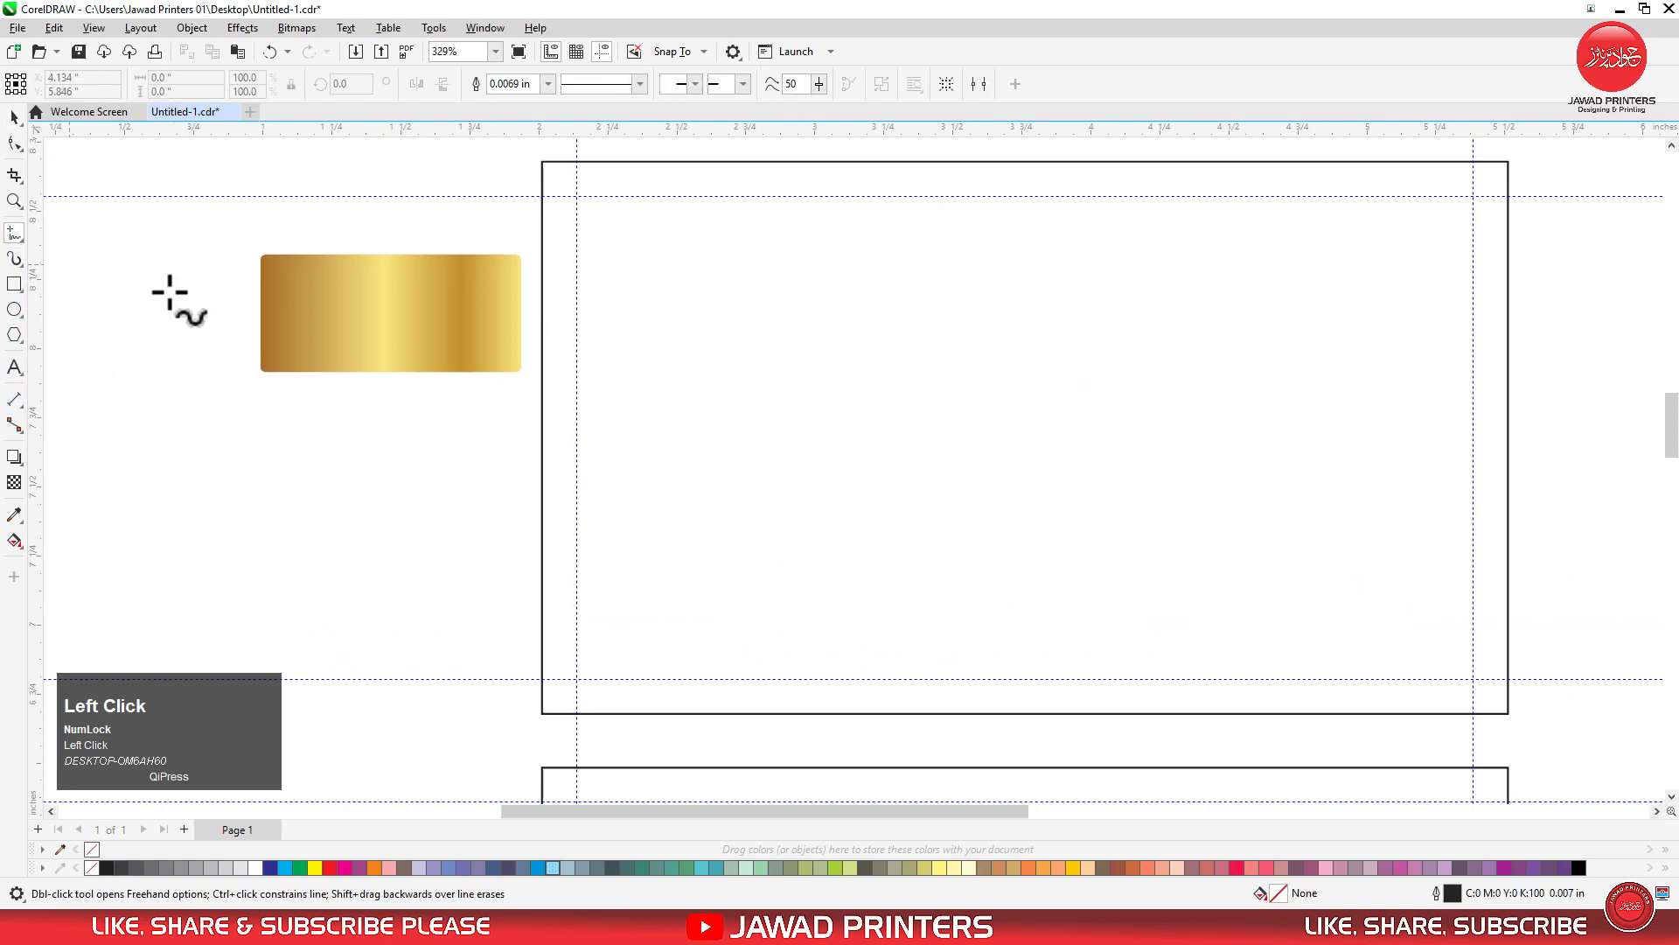
{"action": "left_click", "coordinate": [878, 163]}
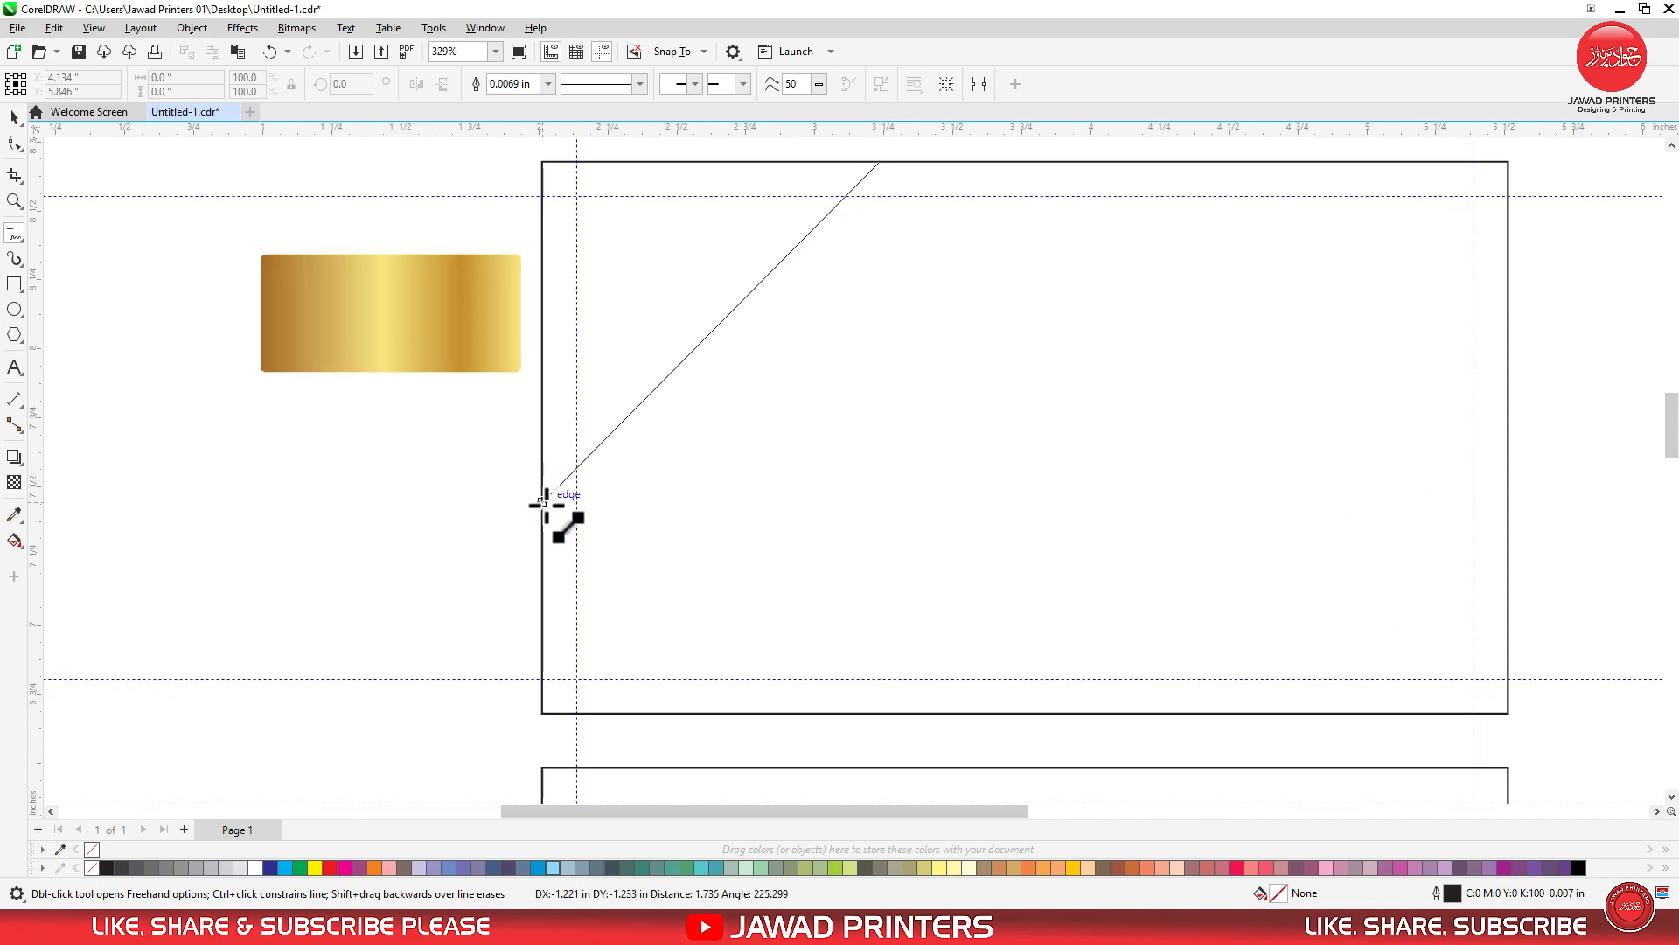
{"action": "double_click", "coordinate": [543, 549]}
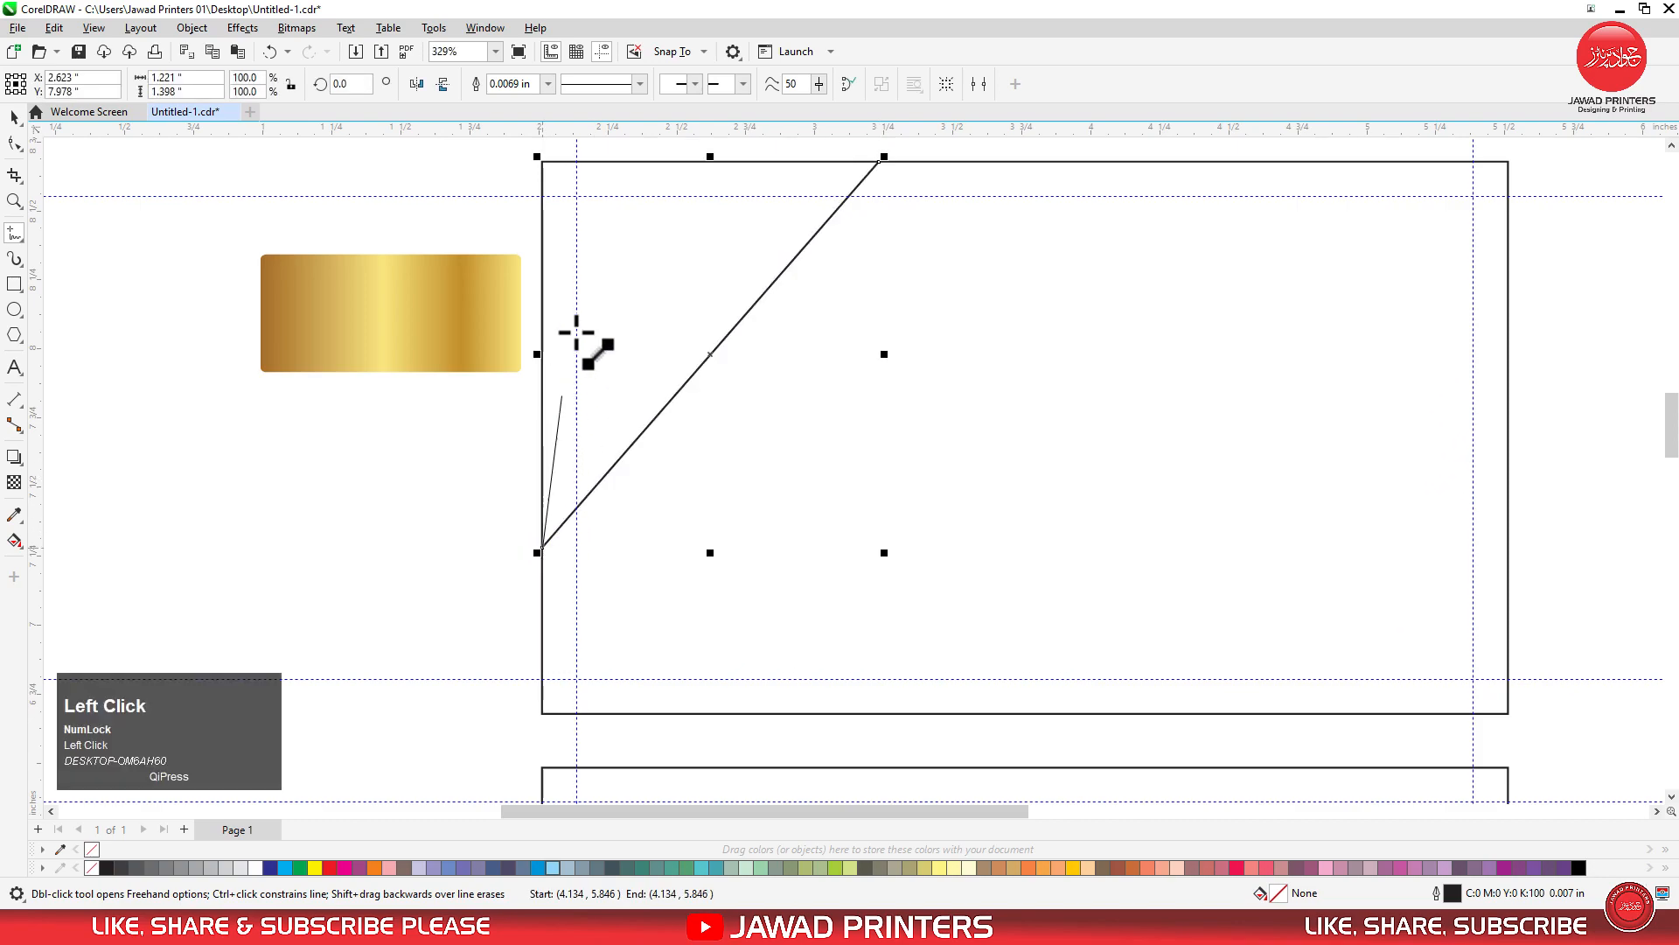
{"action": "left_click", "coordinate": [541, 161]}
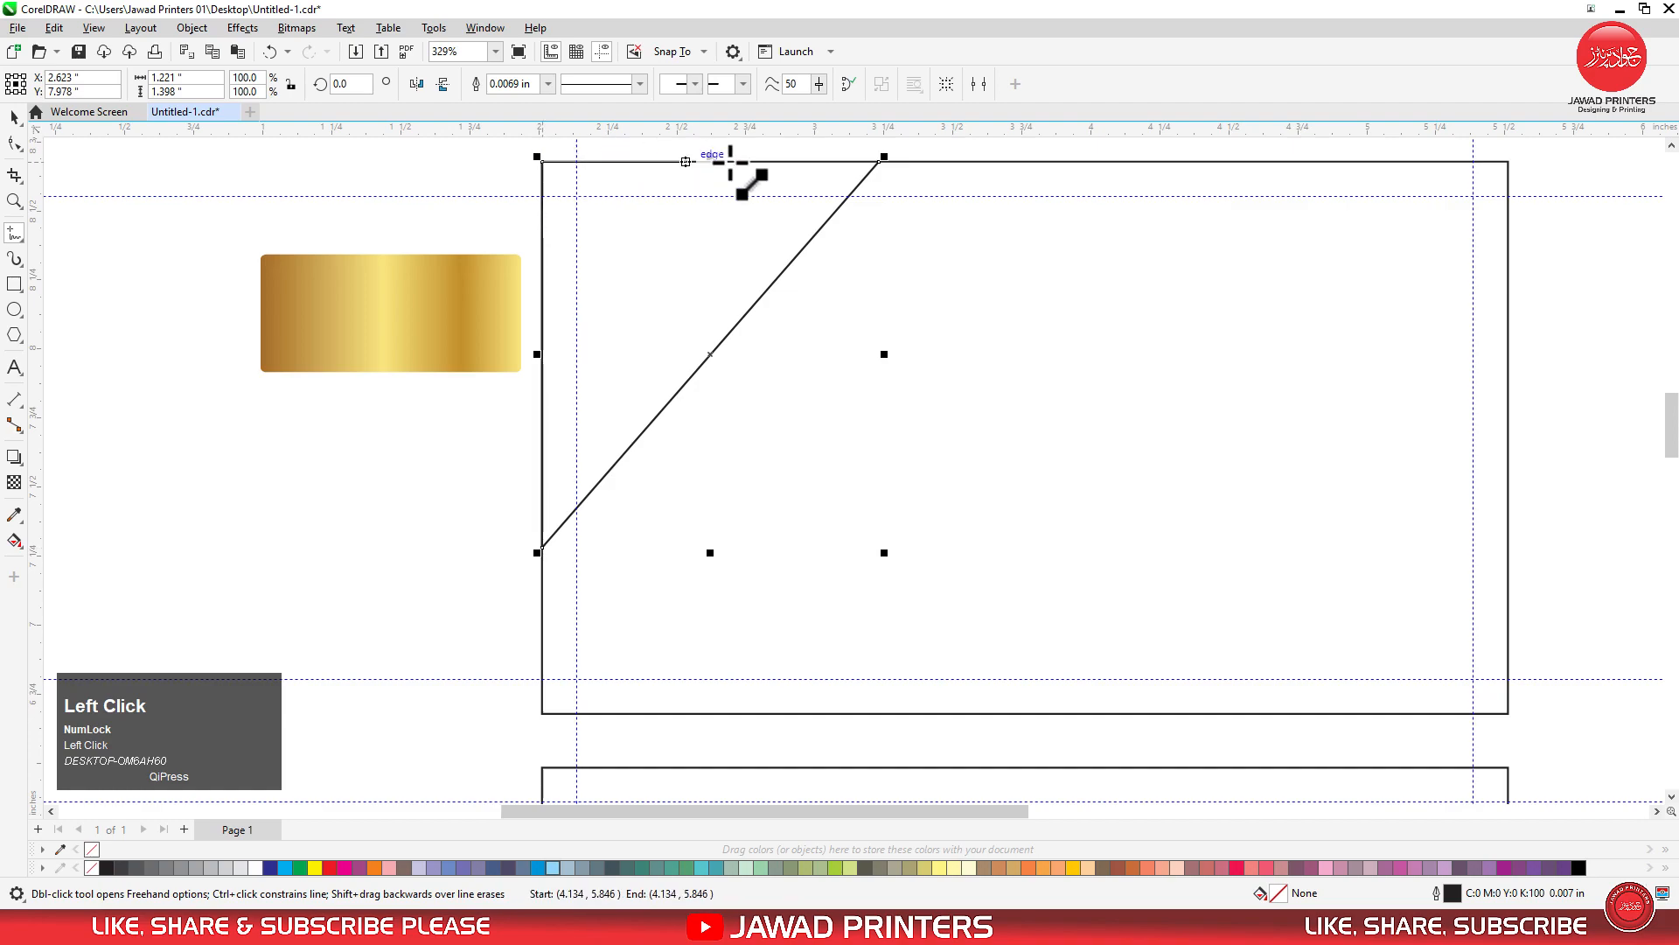
{"action": "left_click", "coordinate": [879, 162]}
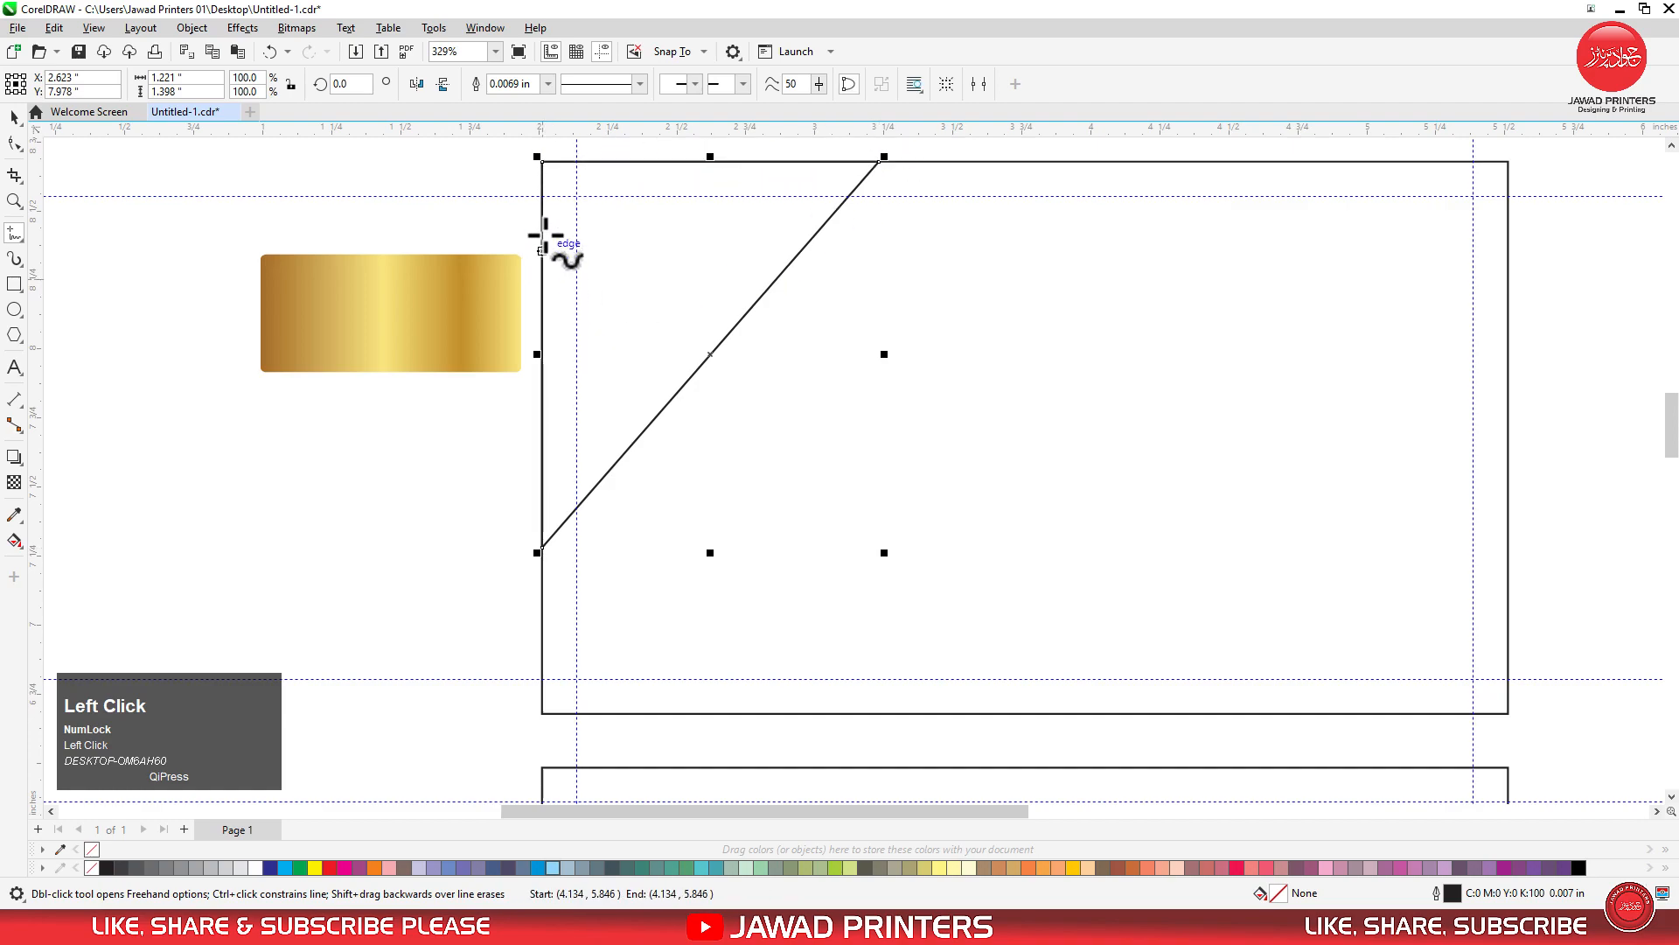
- Draw a closed full-height triangle about 1.24 by 2 inches from the upper card's top-left corner along its left and bottom edges
{"action": "left_click", "coordinate": [540, 161]}
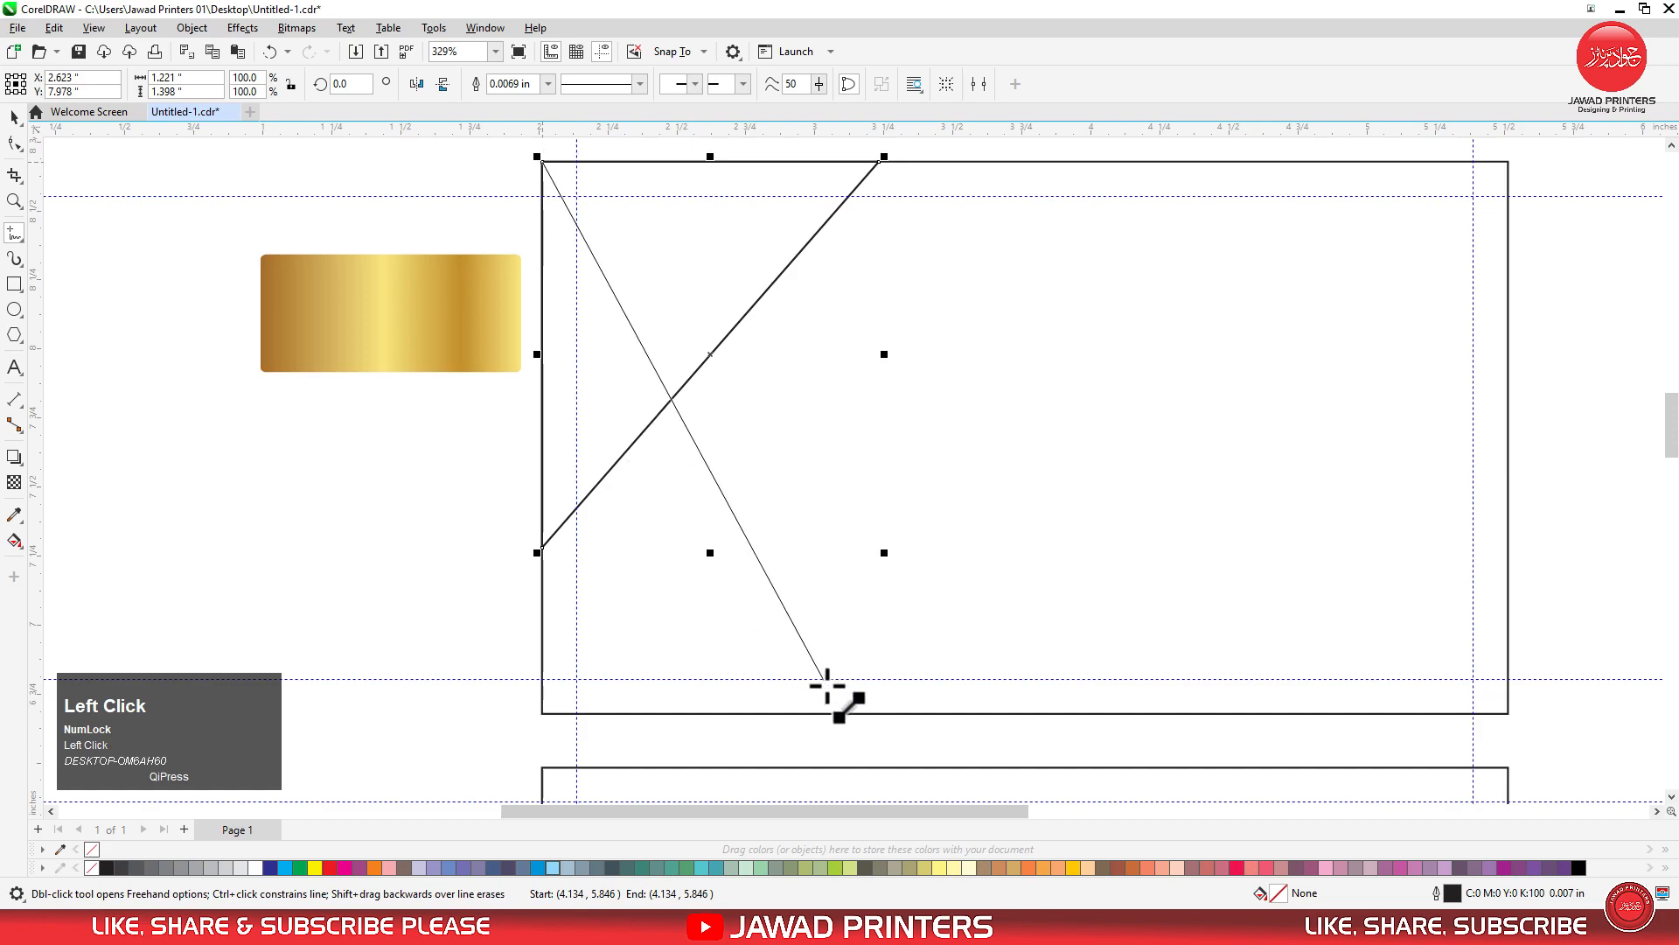
{"action": "left_click", "coordinate": [885, 714]}
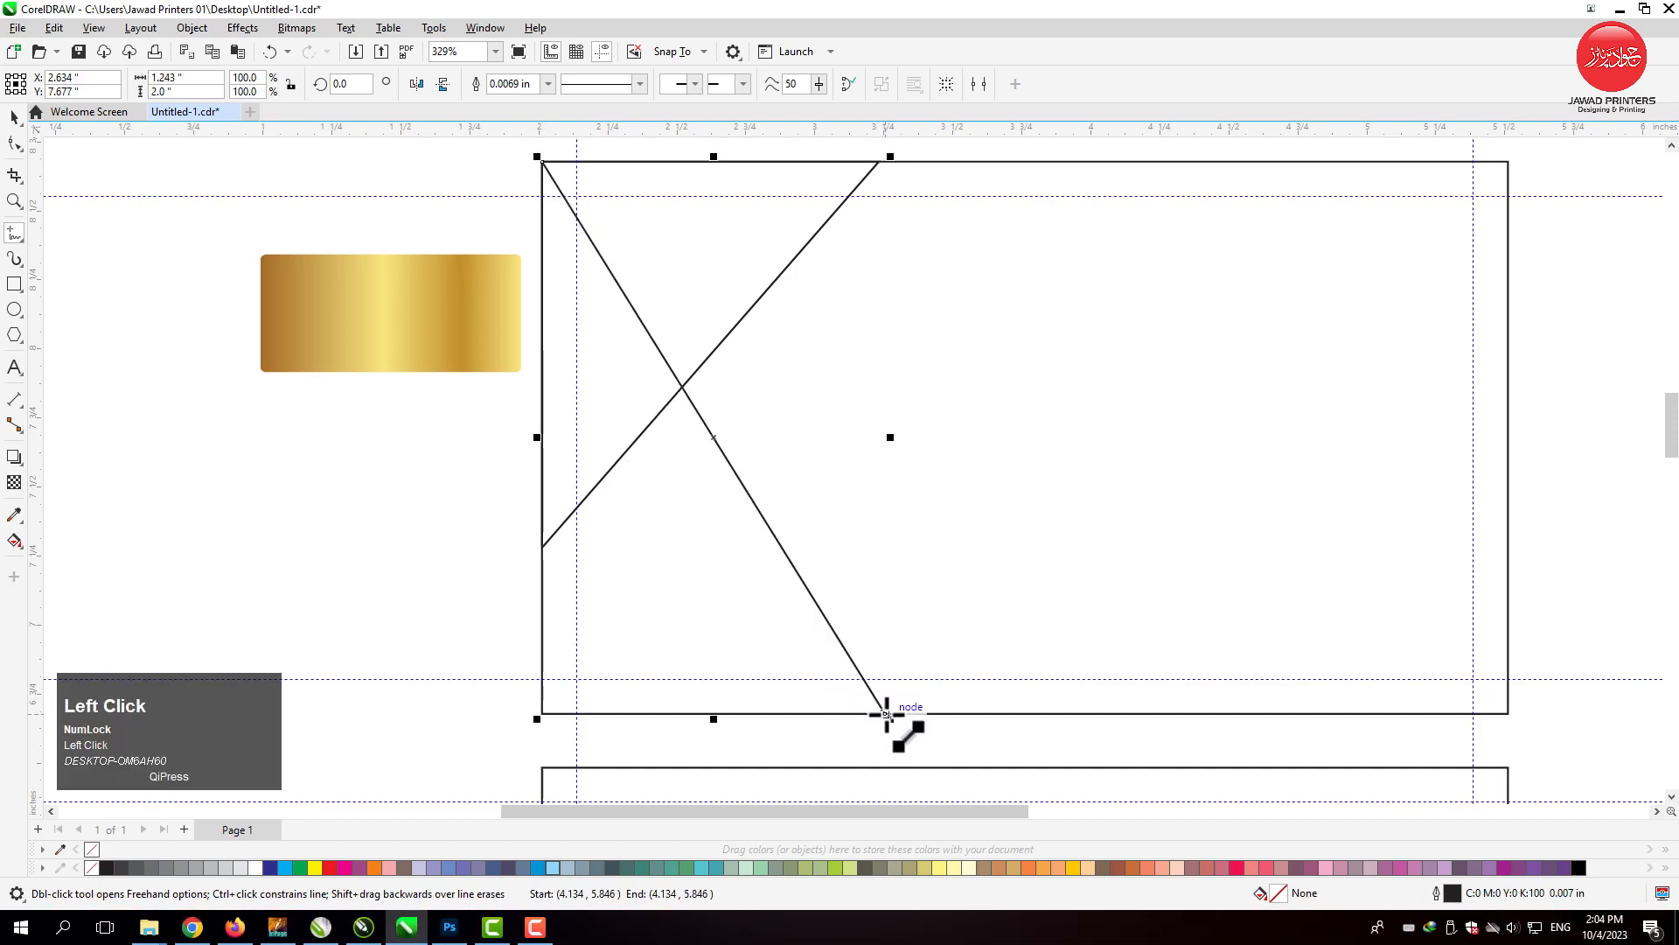
{"action": "left_click", "coordinate": [540, 714]}
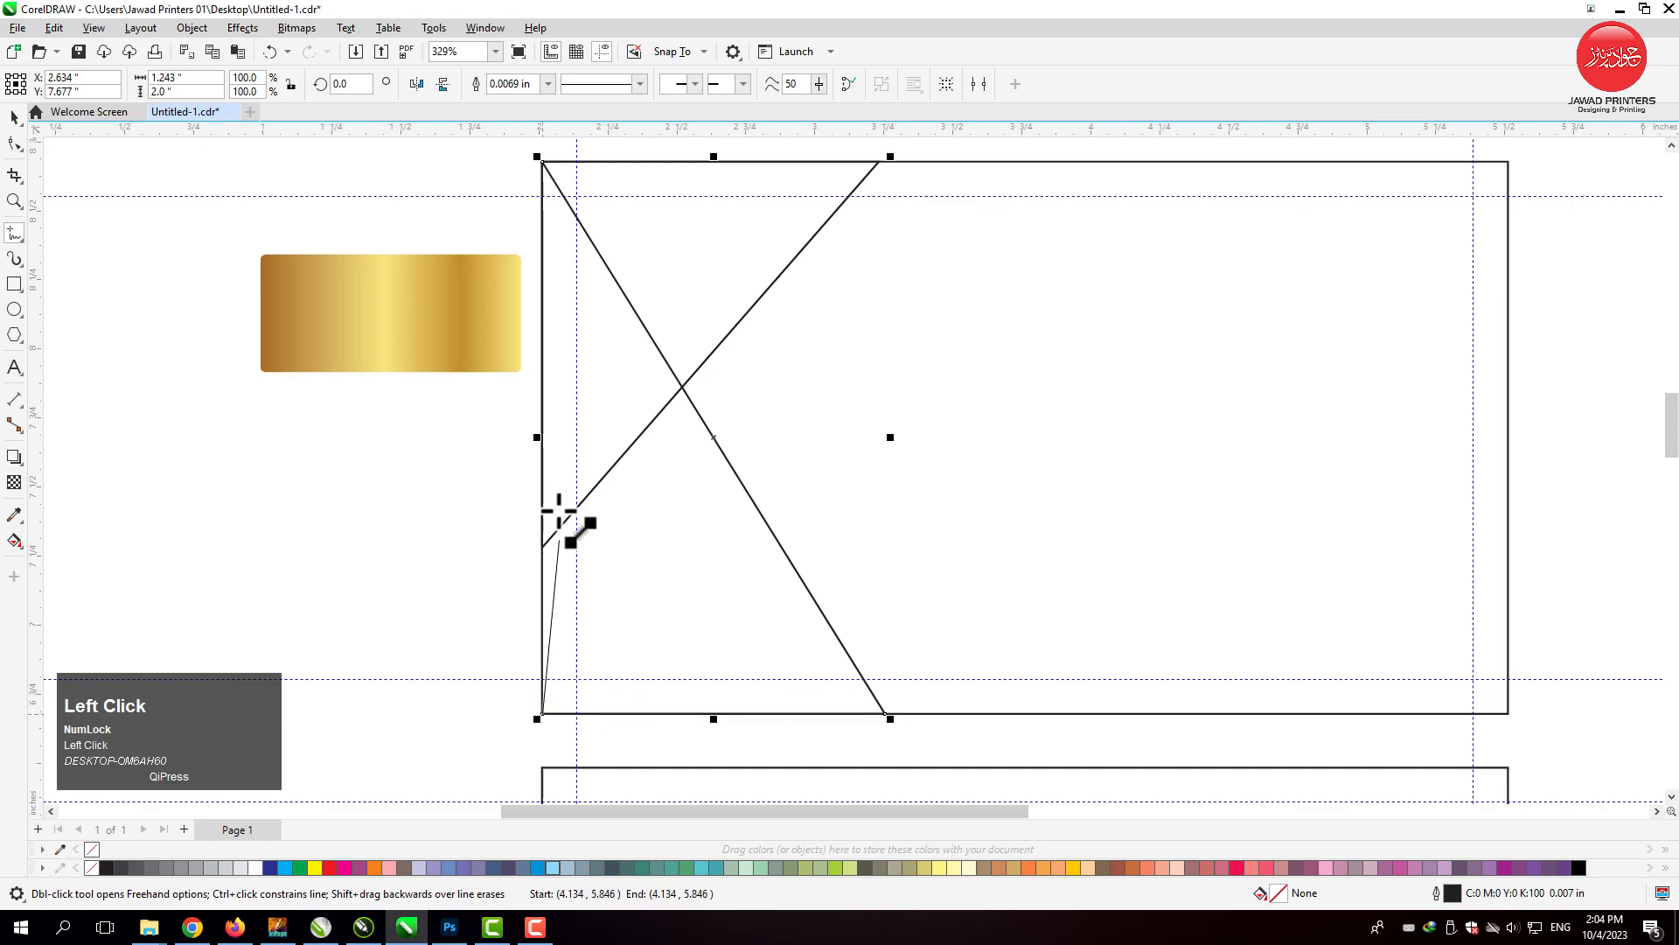
{"action": "left_click", "coordinate": [540, 163]}
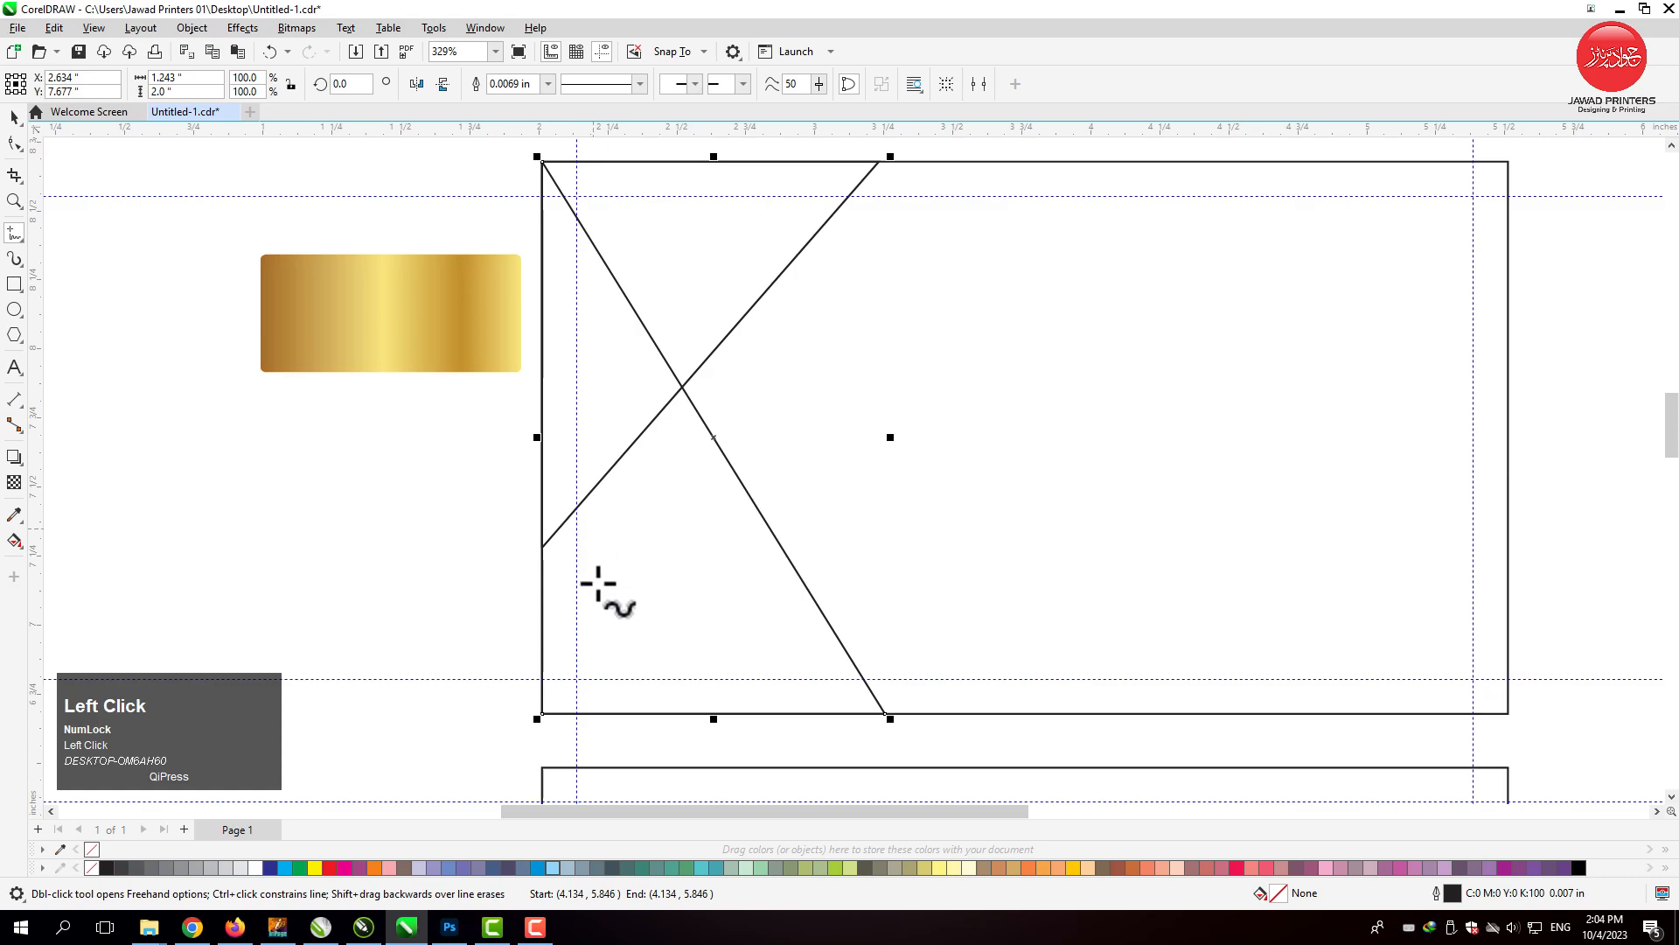
- Draw a closed triangle about 1.24 by 1.07 inches in the upper card's bottom-left corner and deselect it
{"action": "left_click", "coordinate": [543, 425]}
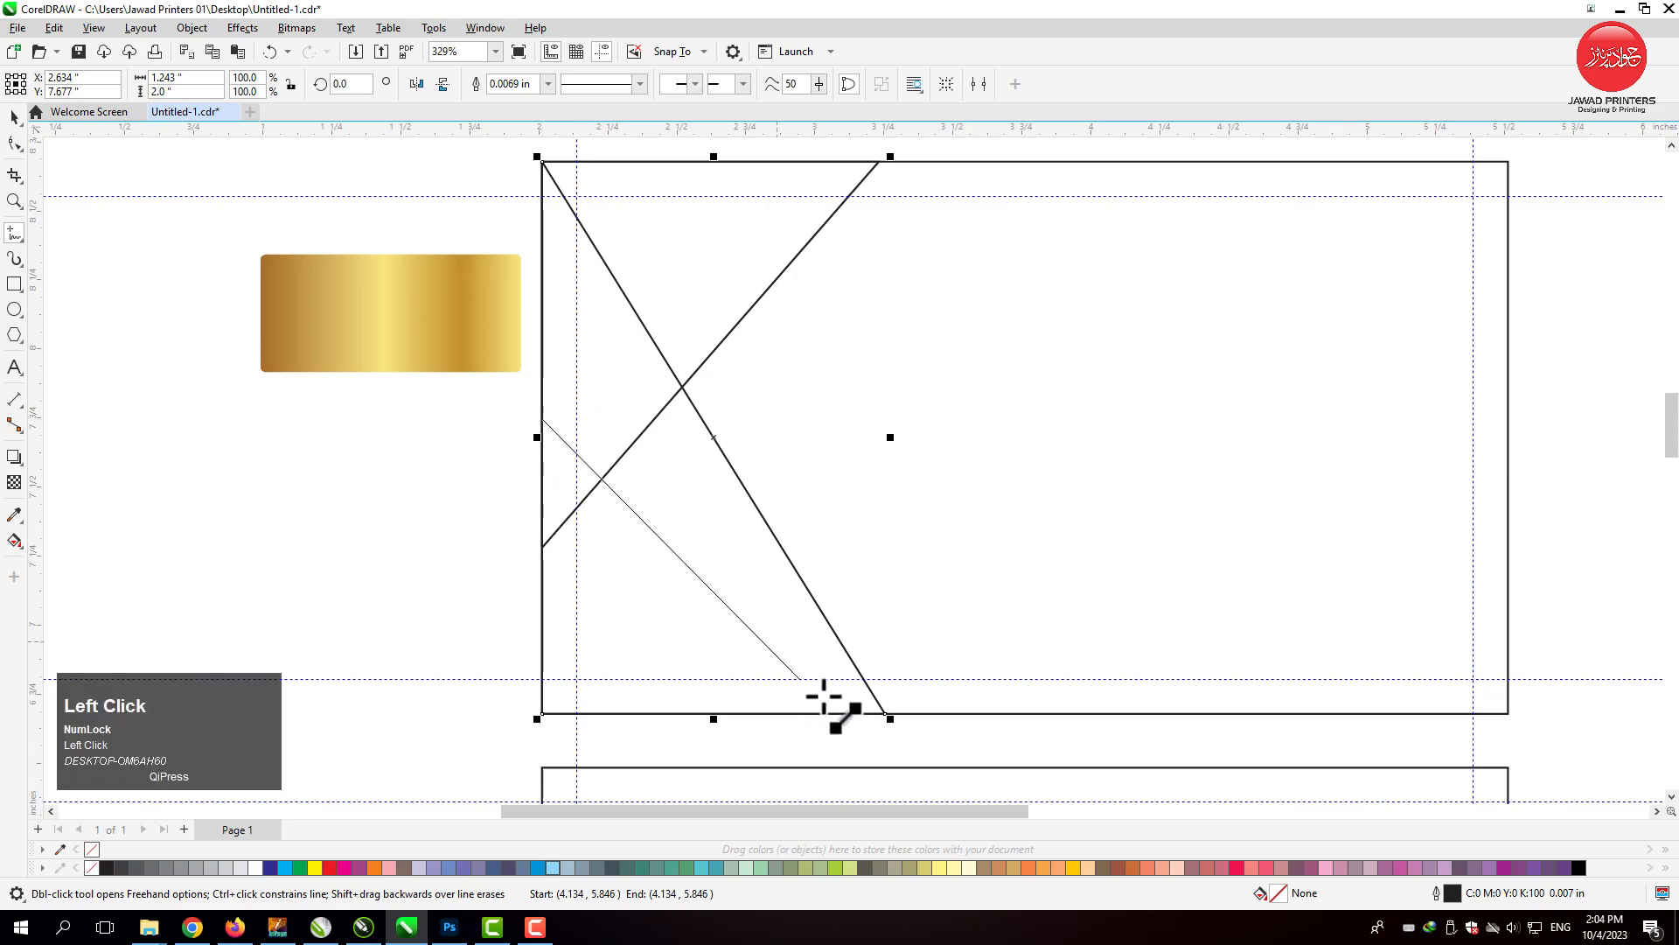
{"action": "left_click", "coordinate": [884, 712]}
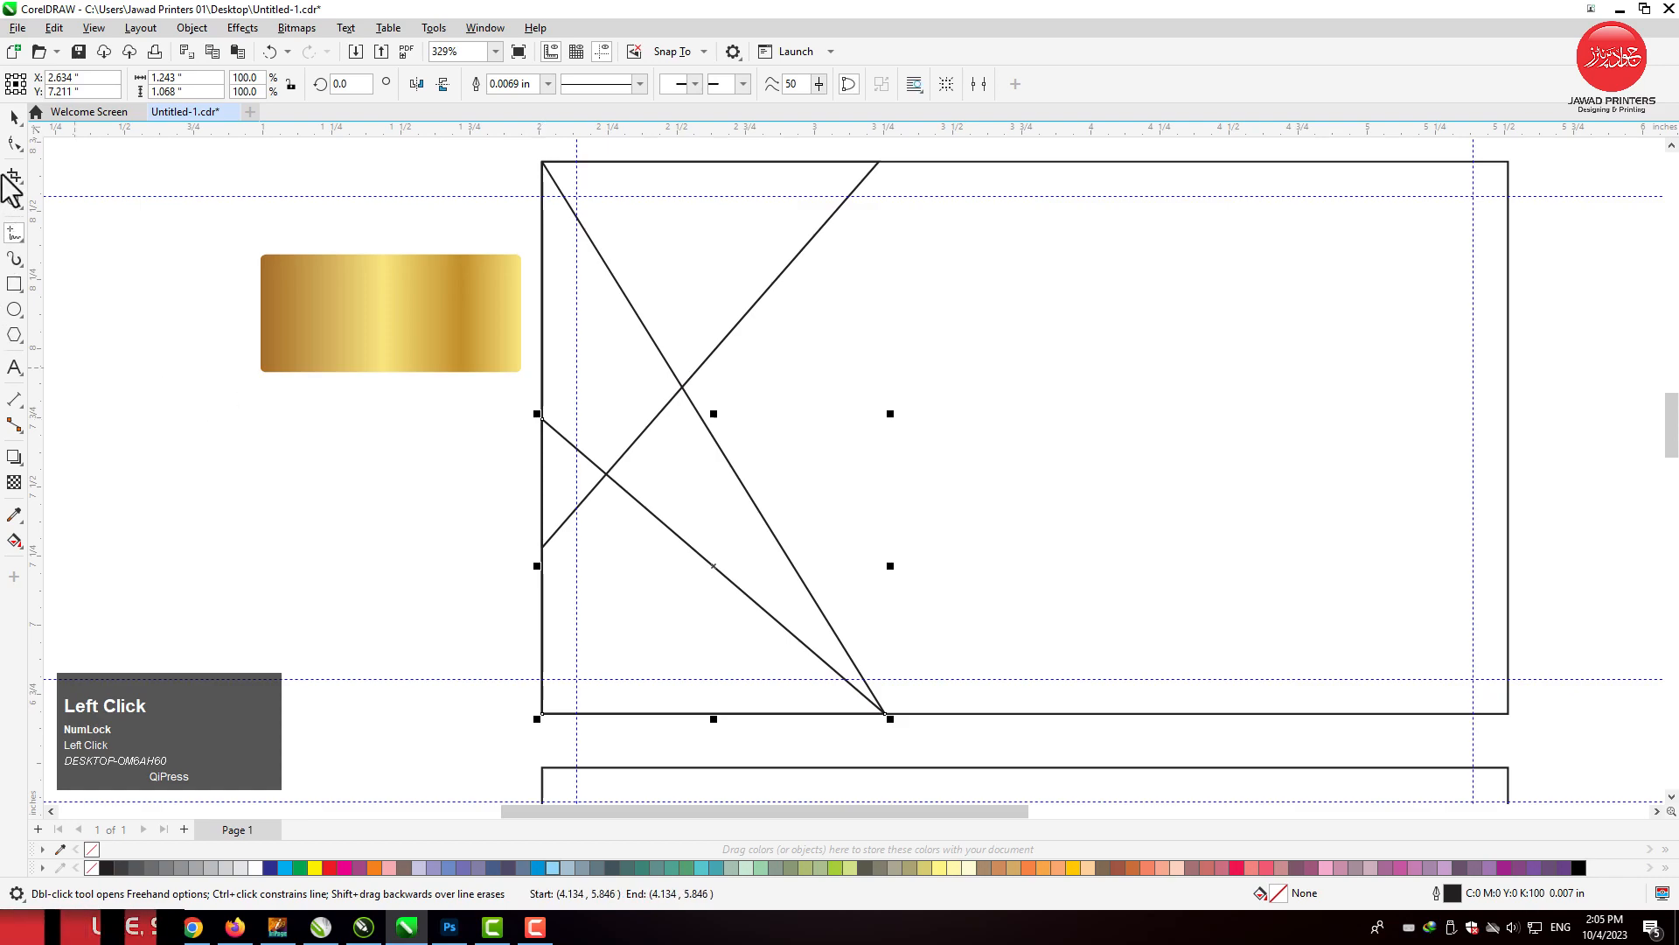
{"action": "left_click", "coordinate": [14, 118]}
{"action": "left_click", "coordinate": [330, 470]}
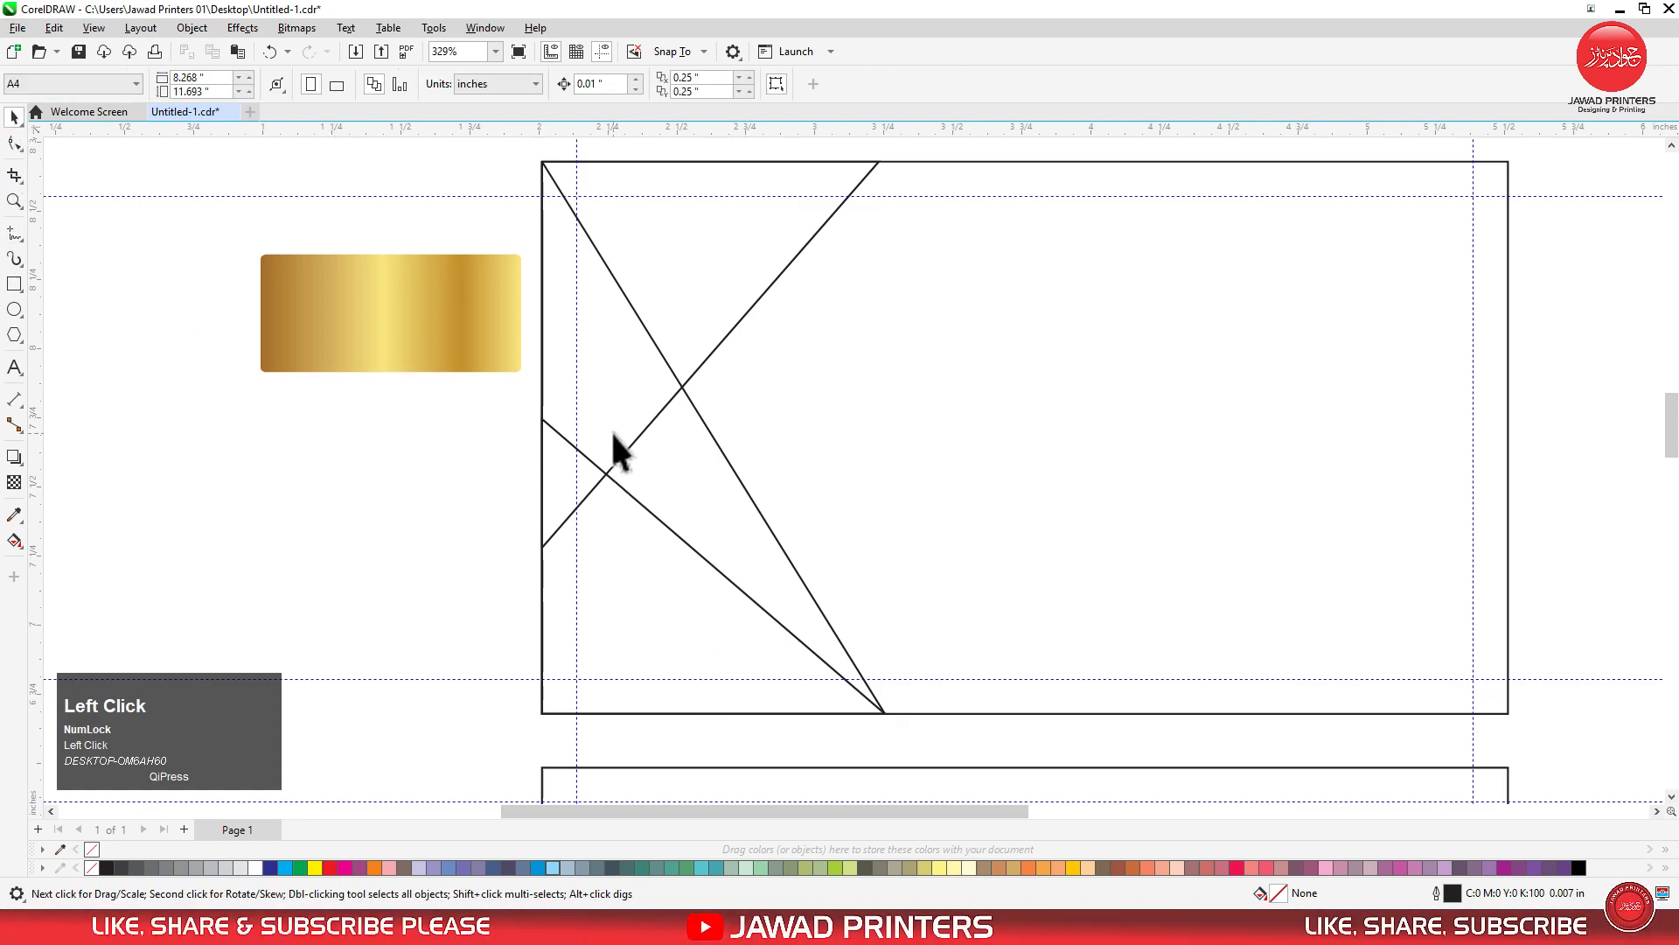
- Fill the top-left and bottom-left corner triangles with black
{"action": "left_click", "coordinate": [713, 344]}
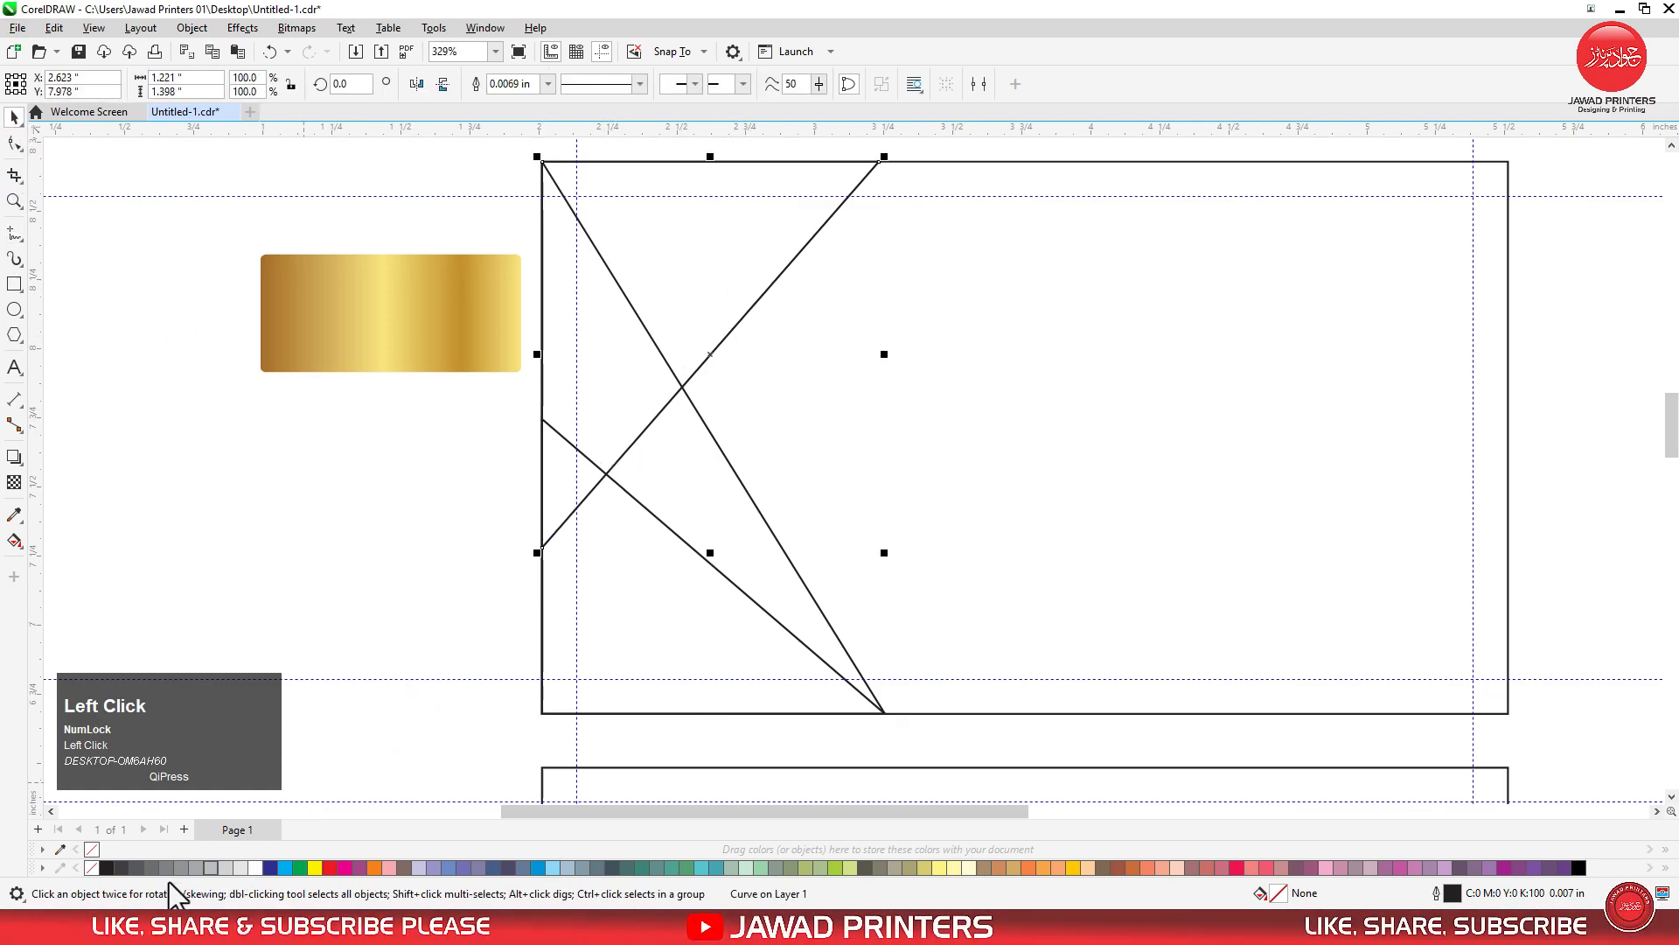
{"action": "left_click", "coordinate": [106, 870]}
{"action": "left_click", "coordinate": [696, 675]}
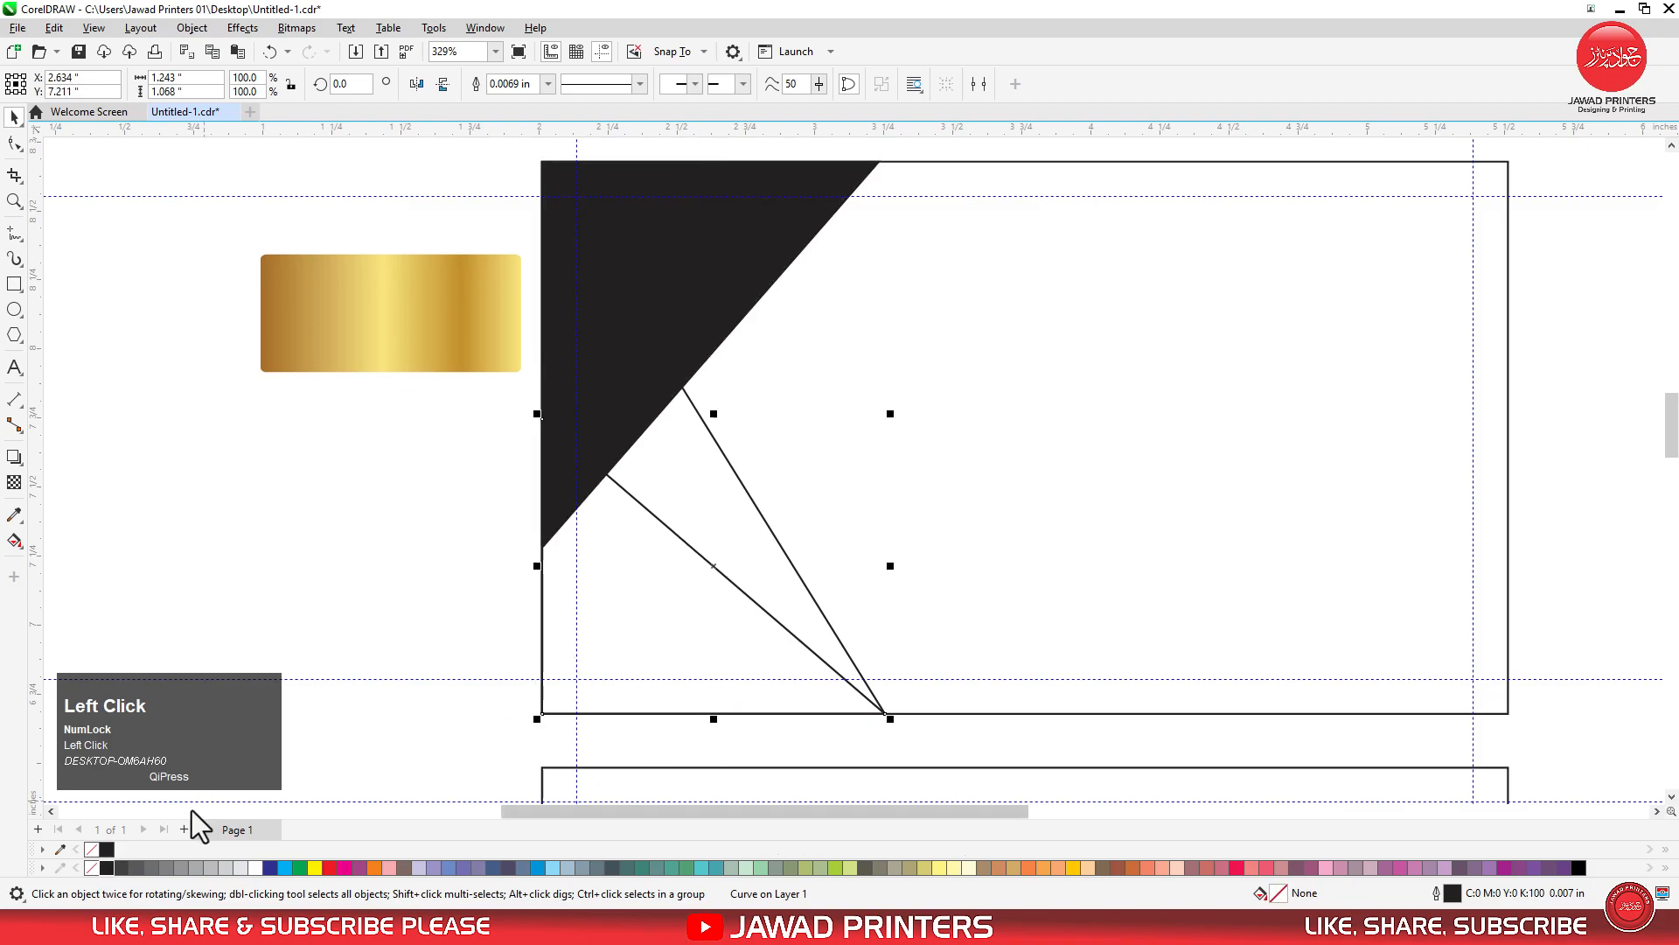
{"action": "left_click", "coordinate": [107, 848]}
- Copy the gold swatch's fountain fill onto the full-height triangle with the Attributes eyedropper
{"action": "left_click", "coordinate": [705, 501]}
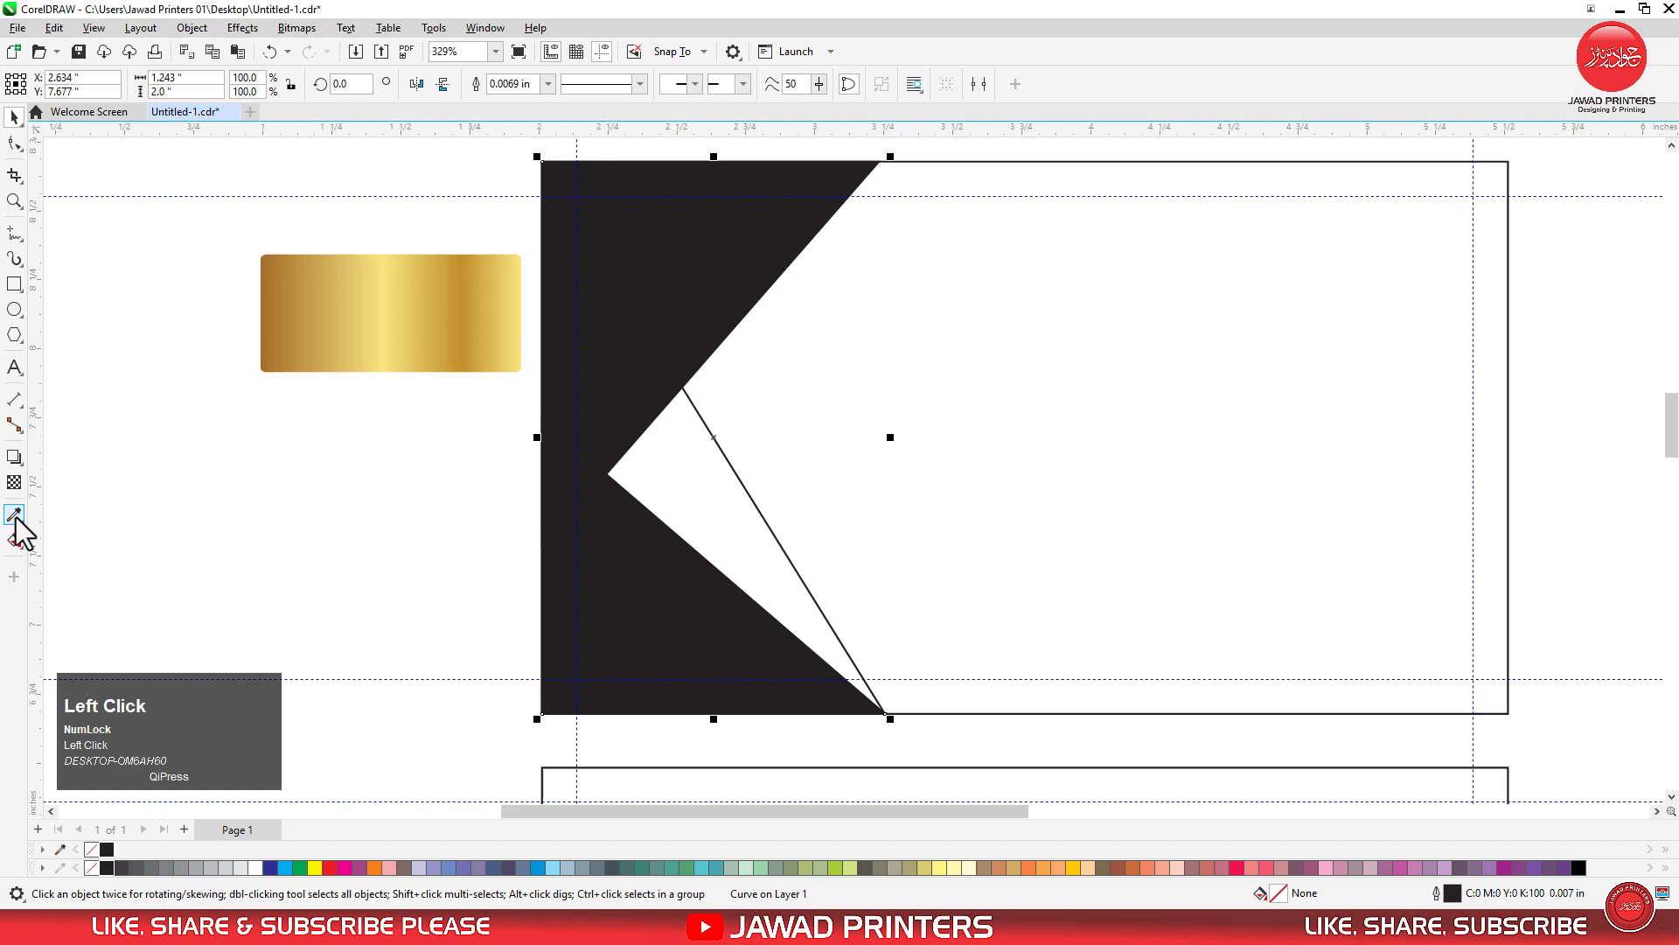
{"action": "left_click_drag", "start_coordinate": [16, 518], "coordinate": [67, 532]}
{"action": "left_click", "coordinate": [73, 535]}
{"action": "left_click", "coordinate": [363, 325]}
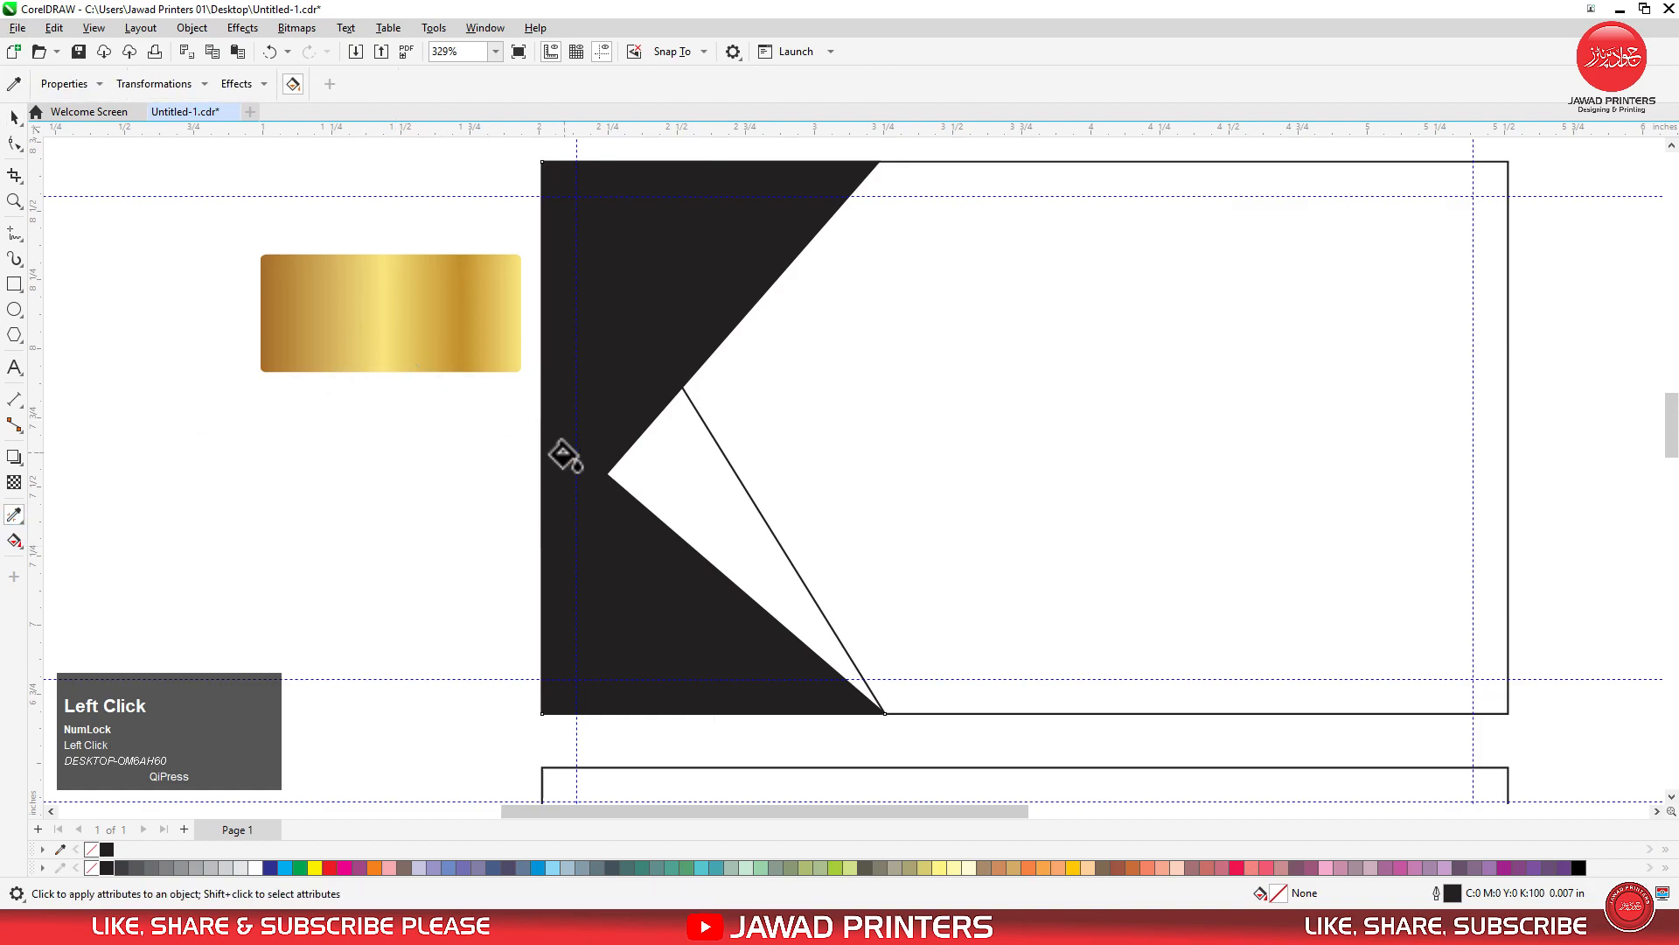
{"action": "left_click", "coordinate": [647, 479]}
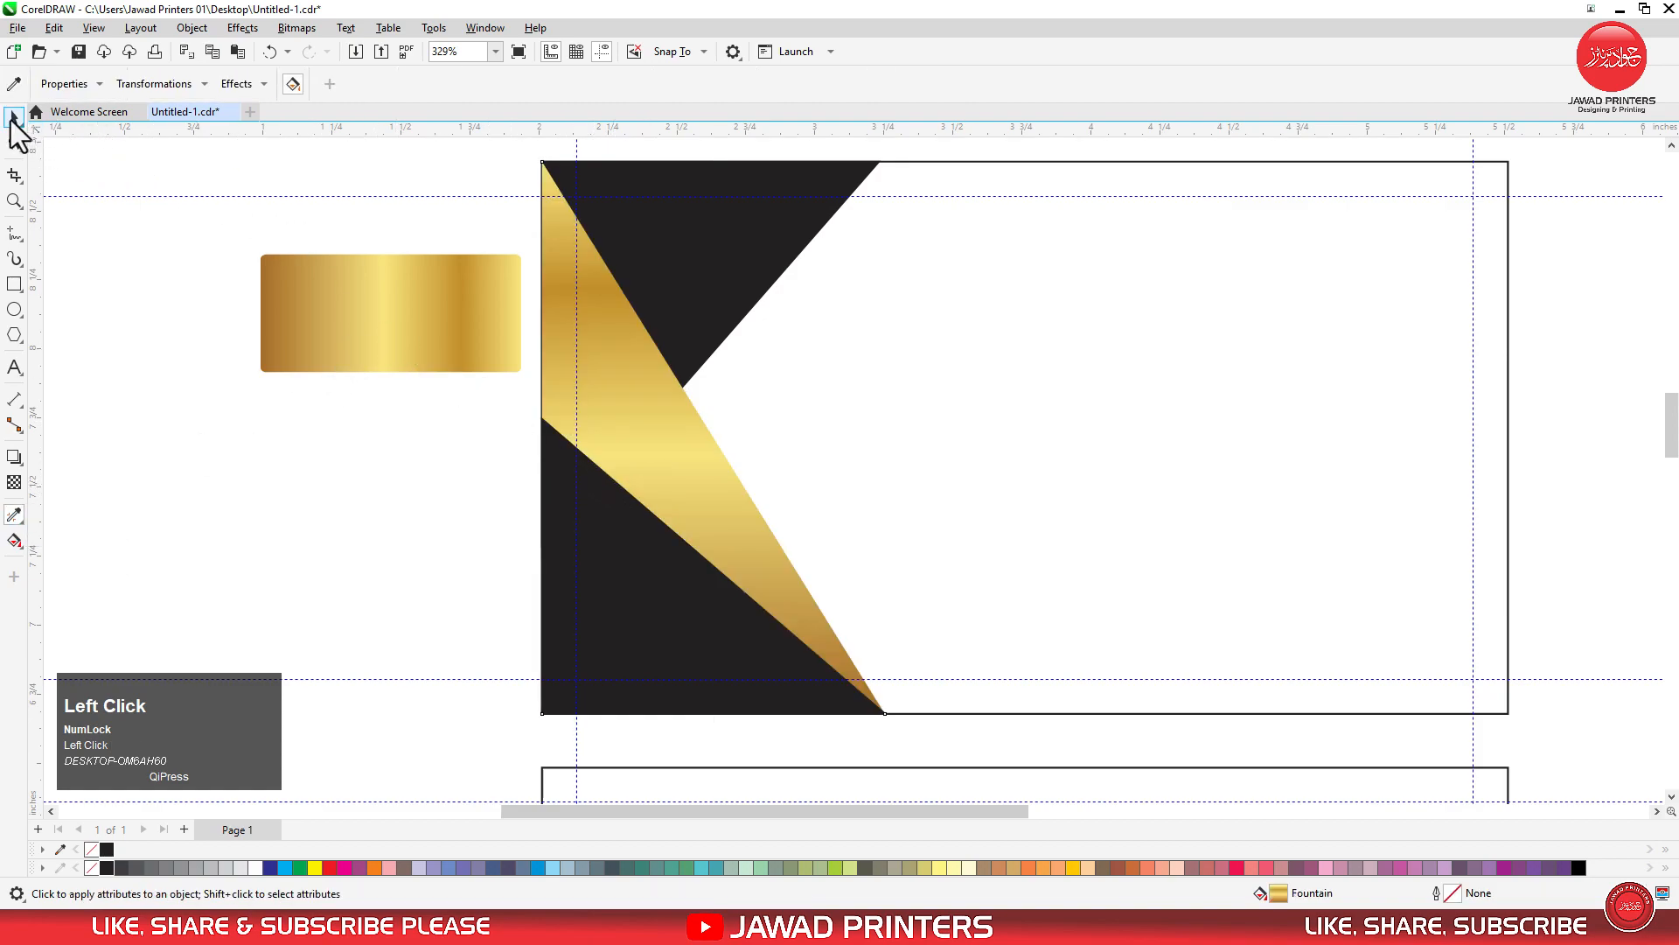
- Bring the upper black triangle to the front of the gold triangle
{"action": "left_click", "coordinate": [14, 117]}
{"action": "left_click", "coordinate": [706, 238]}
{"action": "key", "text": "shift+Page_Up"}
- Redirect the gold triangle's fountain fill diagonally toward its lower-right tip and shift the gradient's start point closer to the visible area
{"action": "left_click", "coordinate": [699, 473]}
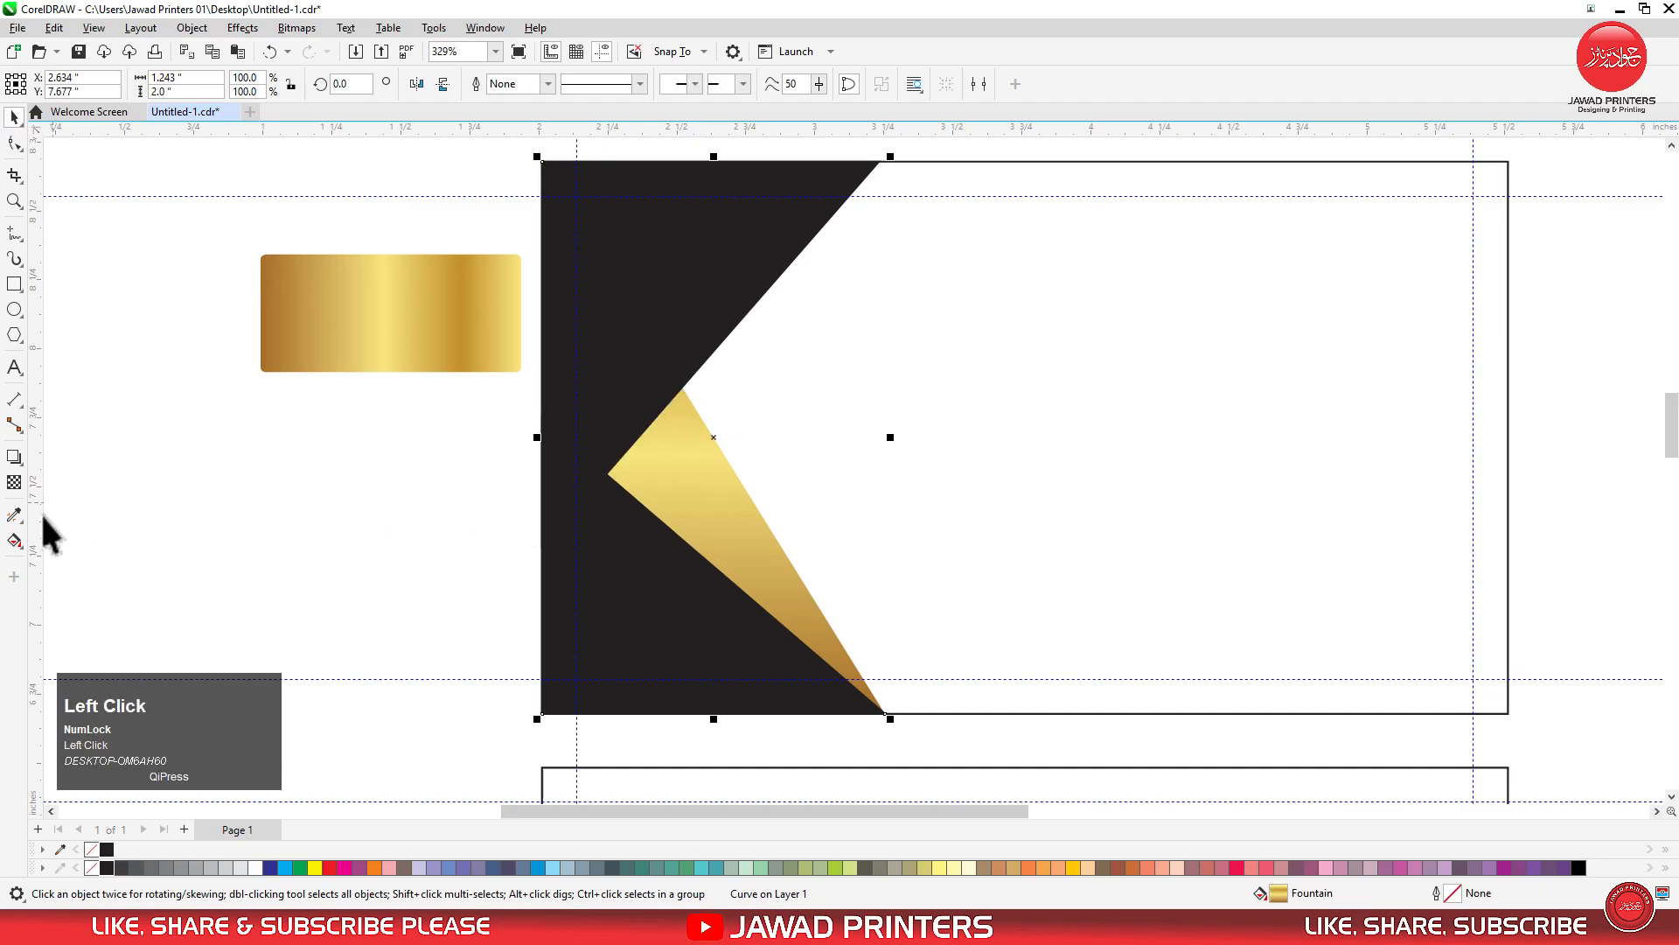
{"action": "left_click", "coordinate": [14, 541]}
{"action": "left_click_drag", "start_coordinate": [563, 289], "coordinate": [869, 689]}
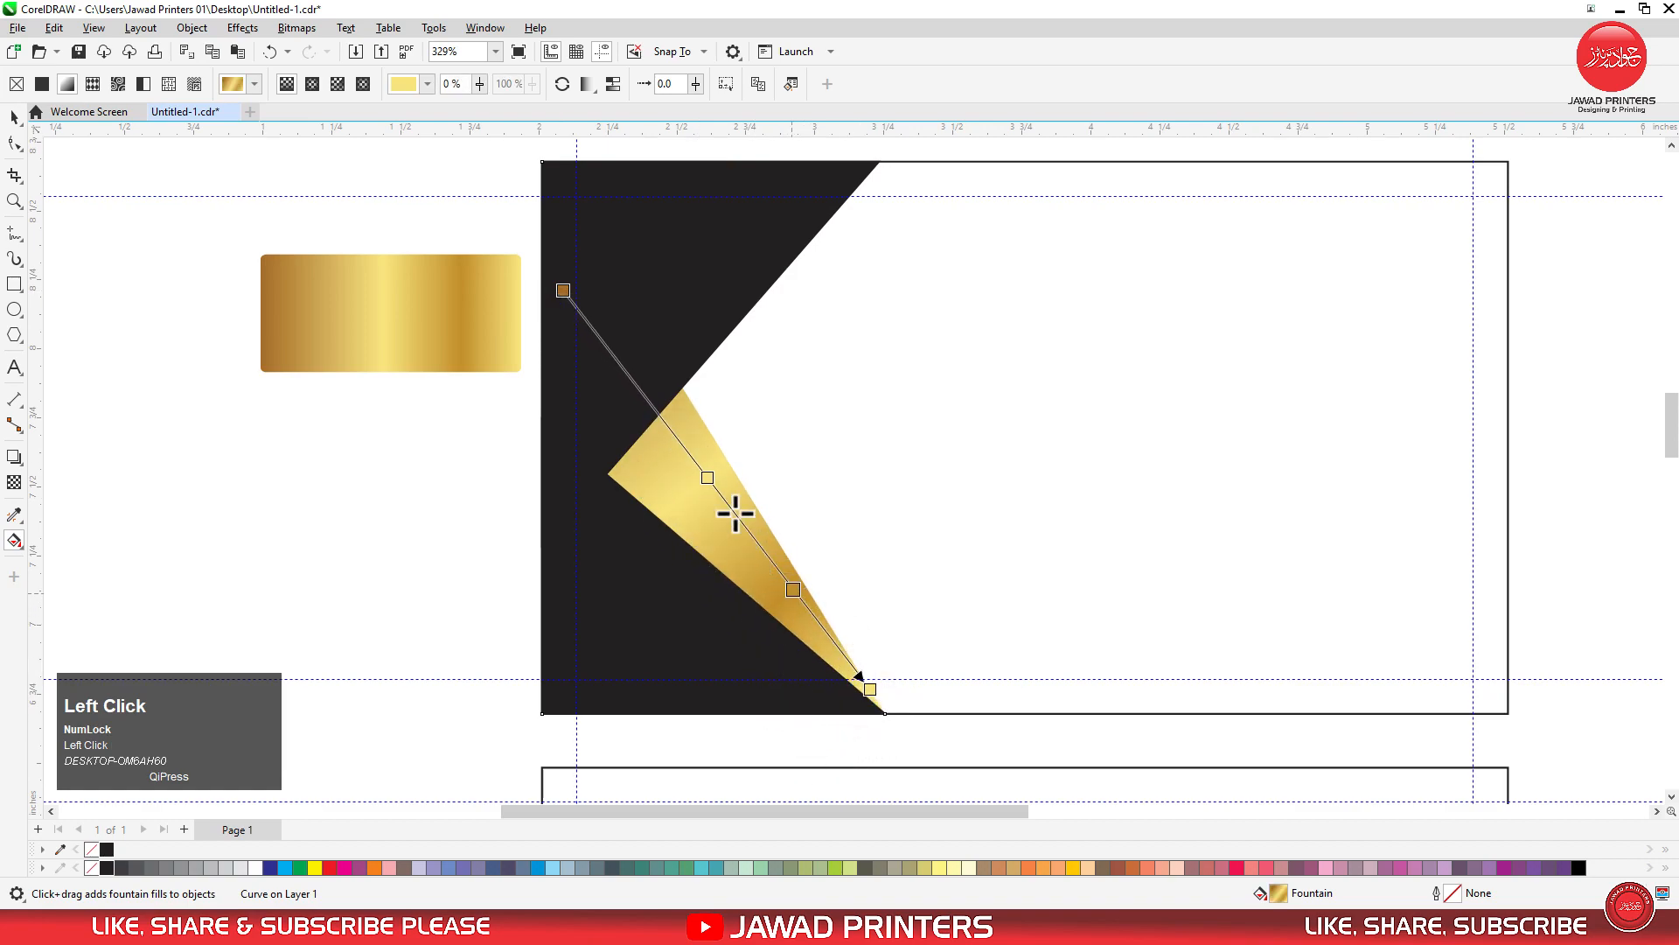
{"action": "double_click", "coordinate": [704, 475]}
{"action": "left_click_drag", "start_coordinate": [566, 291], "coordinate": [604, 360]}
{"action": "left_click", "coordinate": [14, 118]}
{"action": "left_click", "coordinate": [401, 449]}
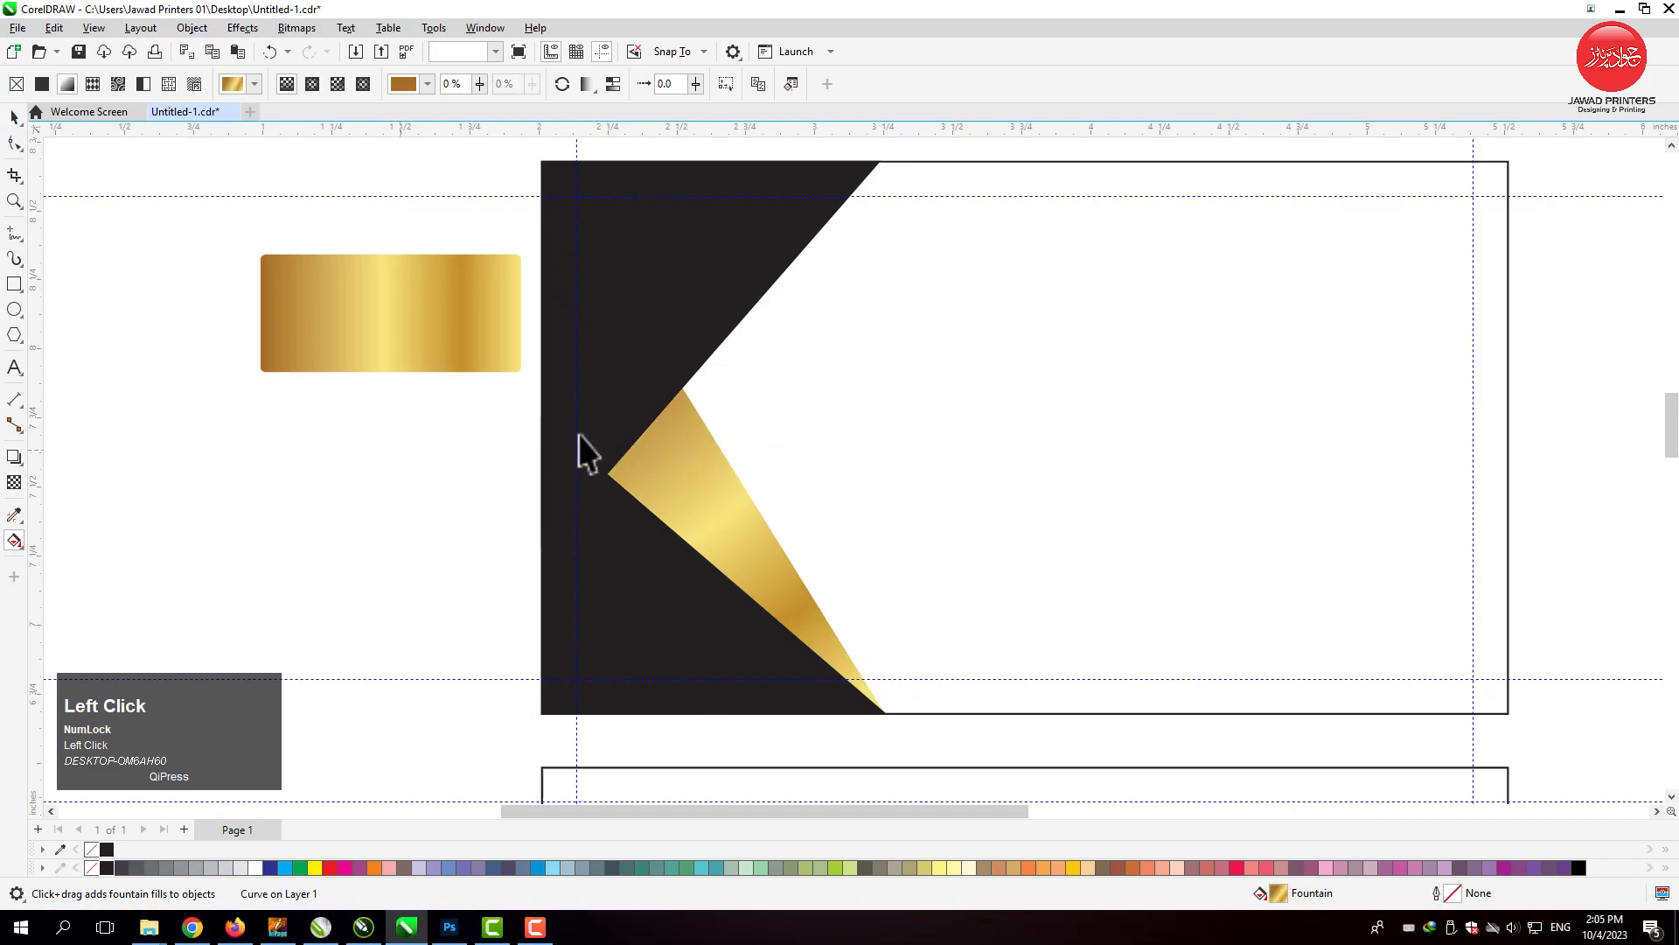
- Remove the outlines from the two black triangles and the gold triangle
{"action": "scroll", "coordinate": [591, 413], "scroll_direction": "down", "scroll_amount": 1}
{"action": "left_click_drag", "start_coordinate": [536, 175], "coordinate": [902, 690]}
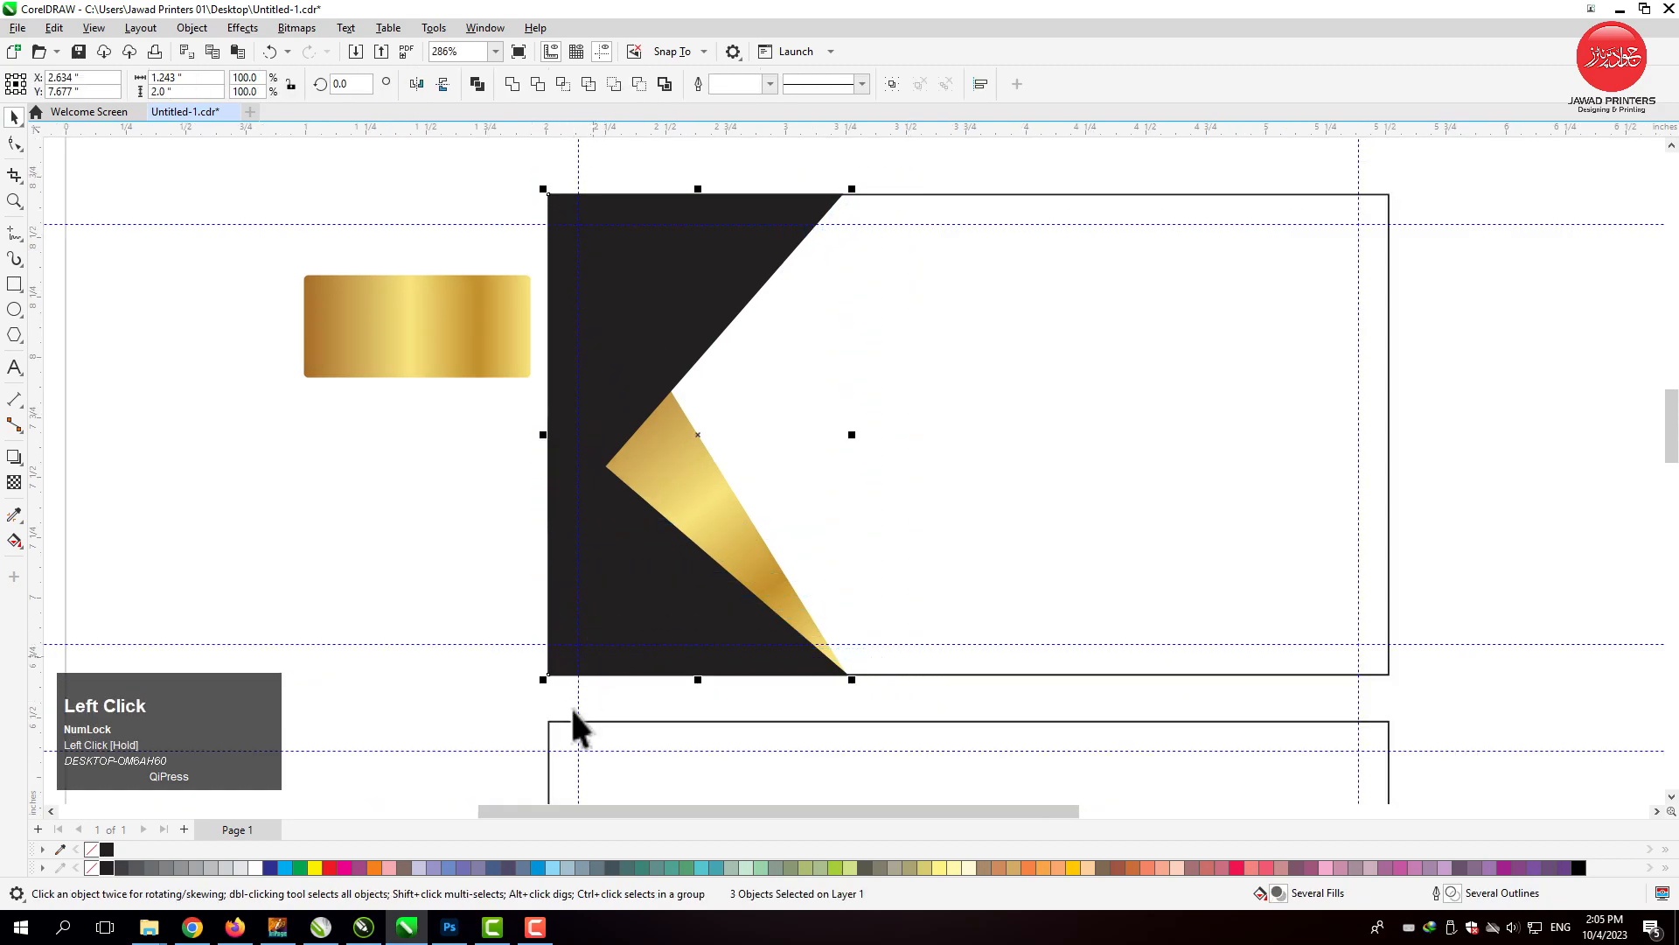
{"action": "right_click", "coordinate": [91, 867]}
{"action": "left_click", "coordinate": [654, 607]}
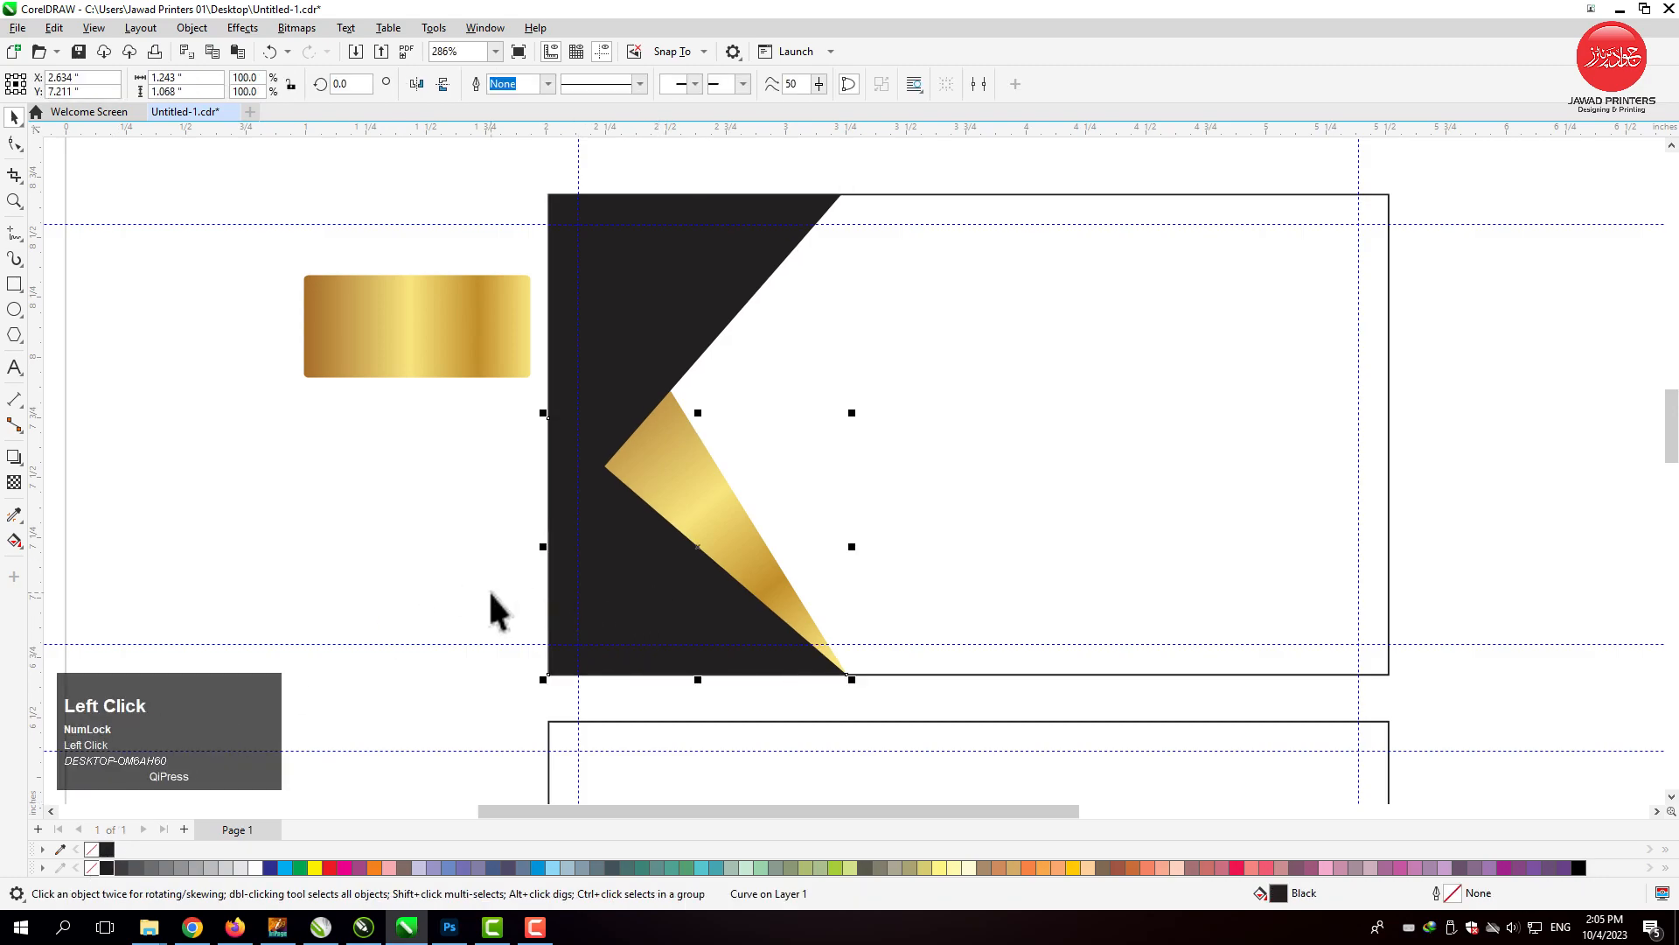
{"action": "left_click", "coordinate": [516, 607]}
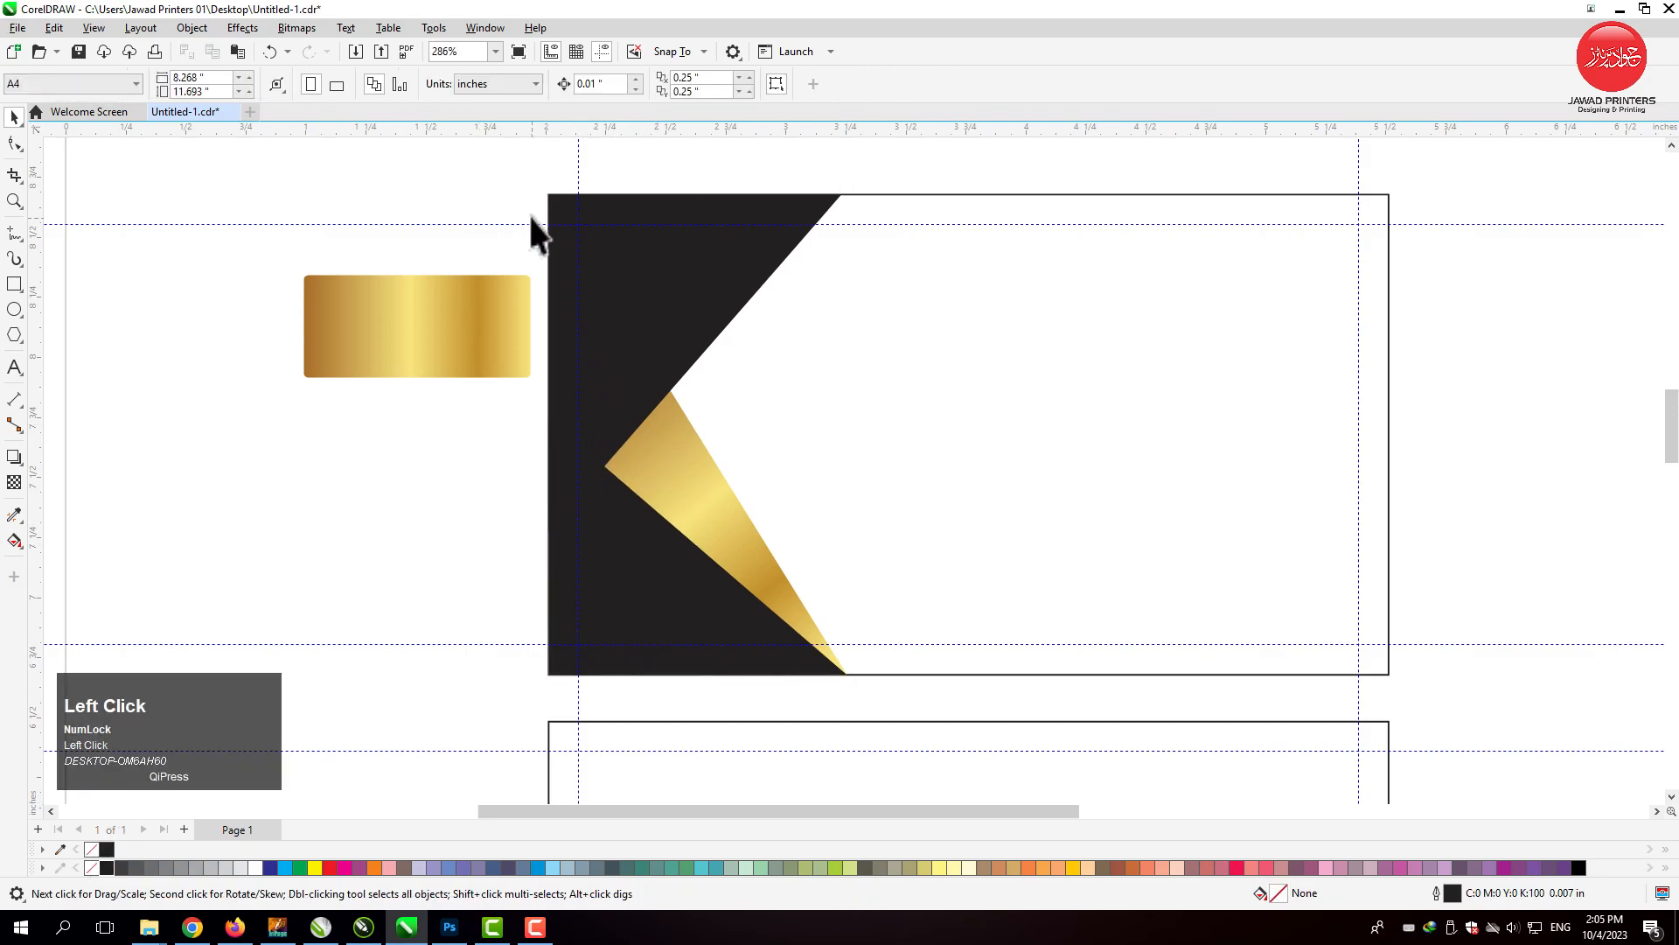
- Nudge the gold triangle's top-left node slightly to the right along the card's top edge
{"action": "left_click", "coordinate": [643, 472]}
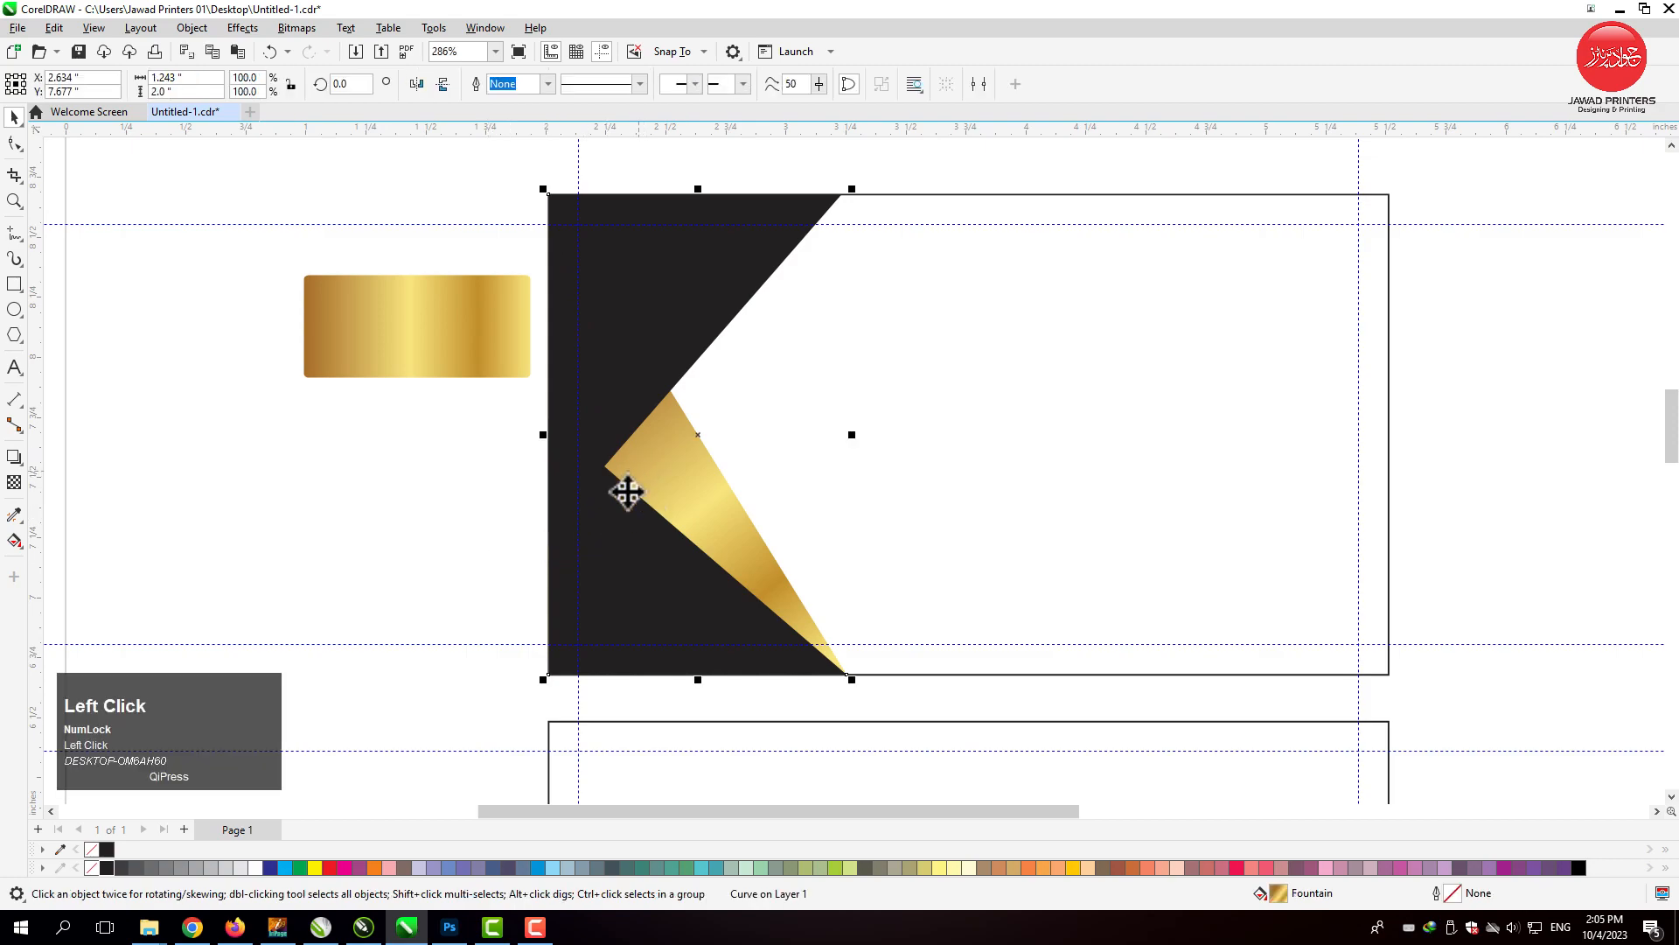
{"action": "key", "text": "F10"}
{"action": "left_click", "coordinate": [652, 453]}
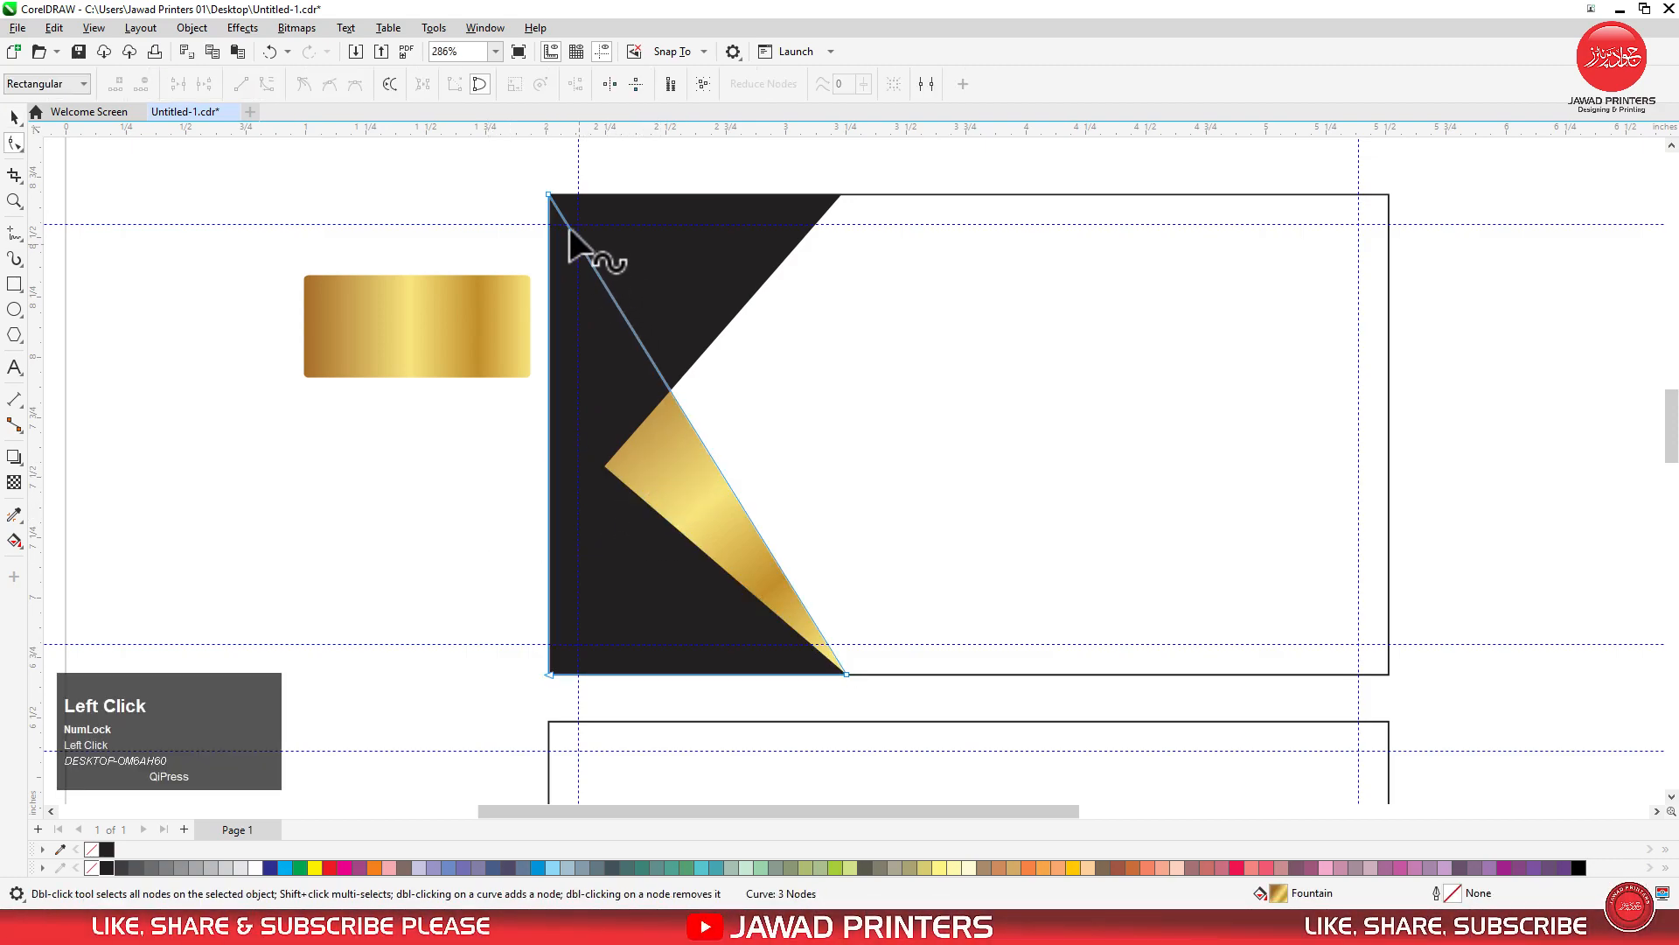
{"action": "left_click_drag", "start_coordinate": [549, 193], "coordinate": [559, 192]}
{"action": "key", "text": "space"}
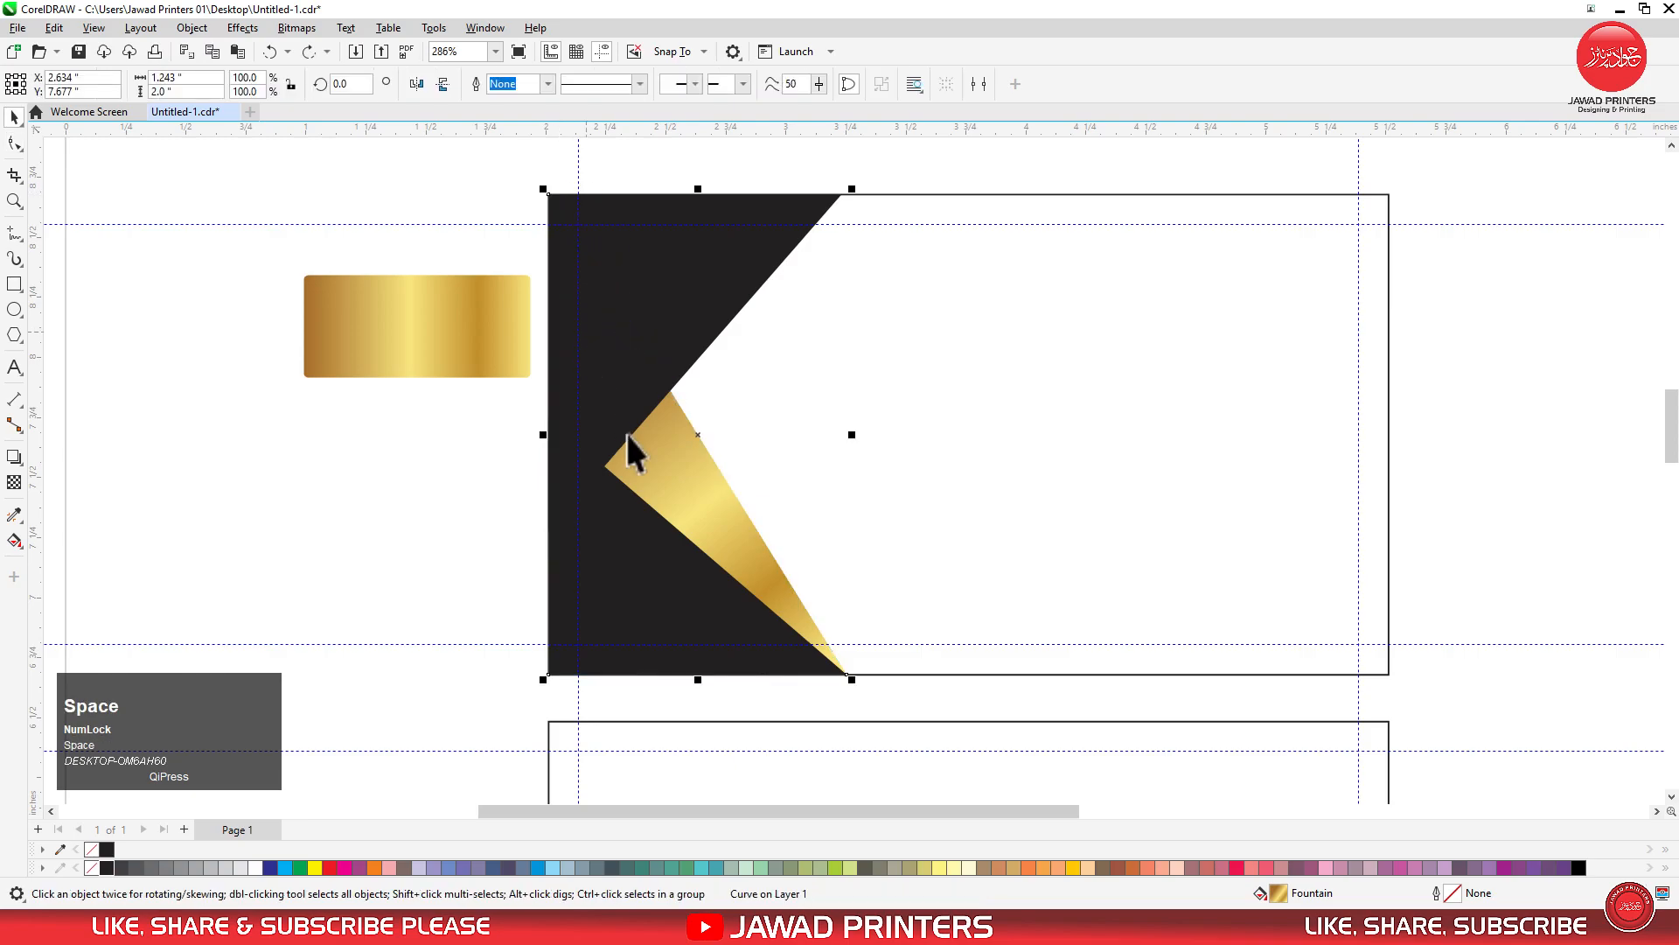
- Move the lower black triangle's top-left node slightly down along the card's left edge
{"action": "double_click", "coordinate": [684, 576]}
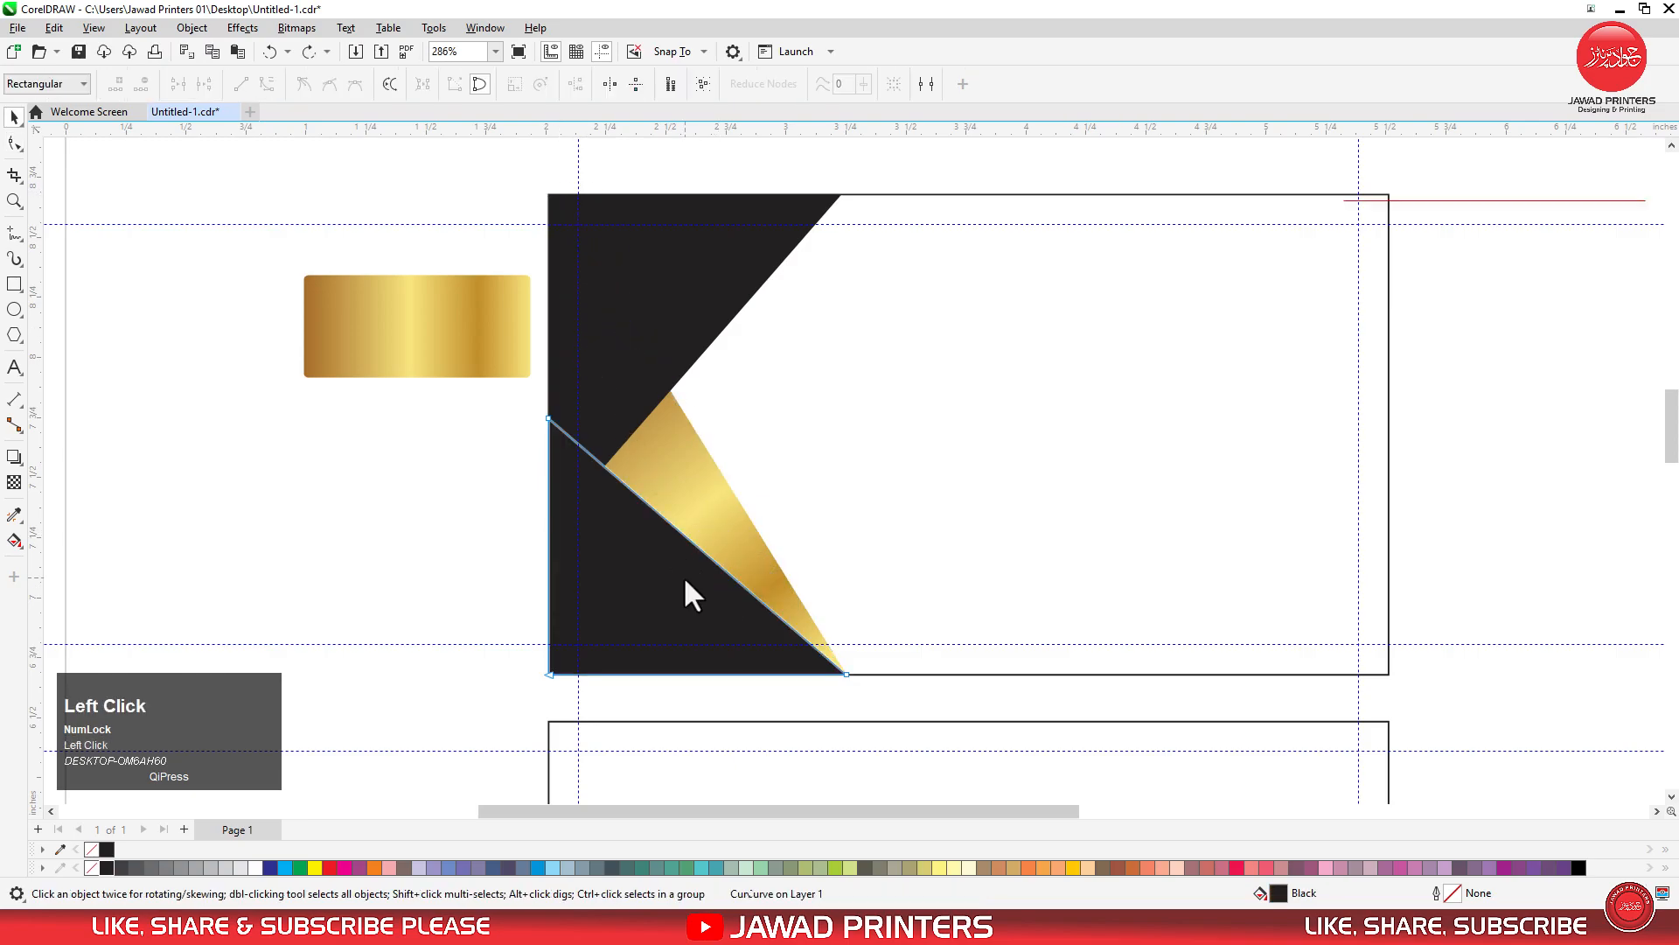
{"action": "left_click_drag", "start_coordinate": [549, 417], "coordinate": [549, 435]}
{"action": "left_click", "coordinate": [13, 123]}
{"action": "left_click", "coordinate": [473, 425]}
{"action": "scroll", "coordinate": [496, 403], "scroll_direction": "down", "scroll_amount": 2}
{"action": "key", "text": "F4"}
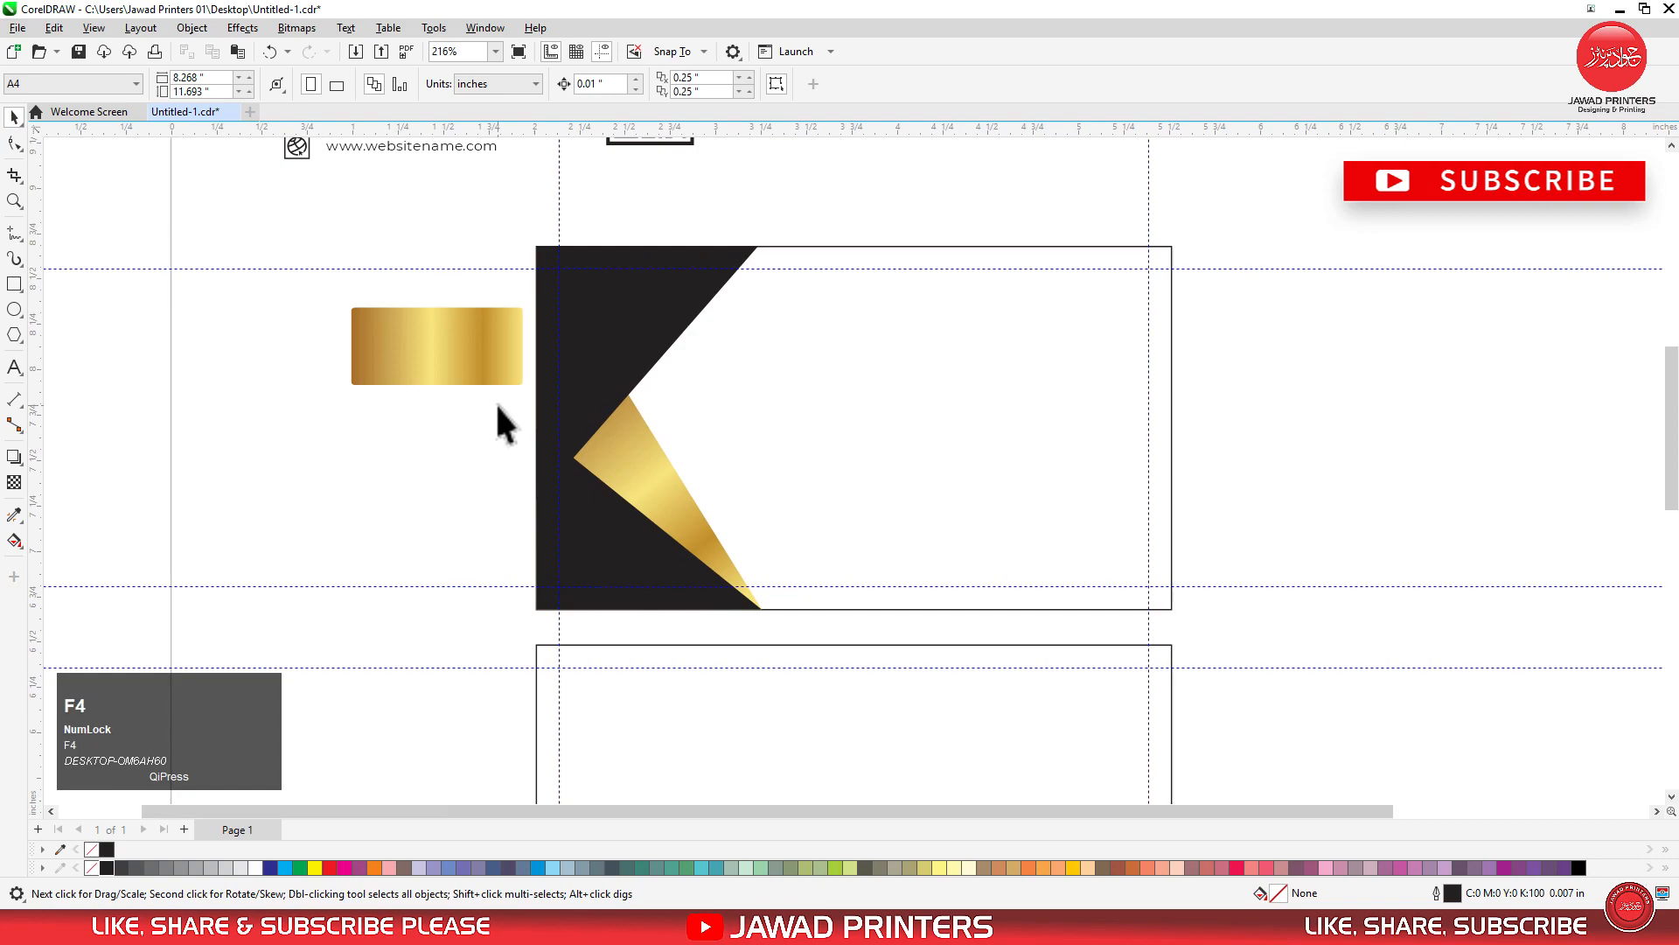
- Group the two black triangles and the gold triangle on the upper card
{"action": "key", "text": "F2"}
{"action": "left_click_drag", "start_coordinate": [625, 307], "coordinate": [1164, 816]}
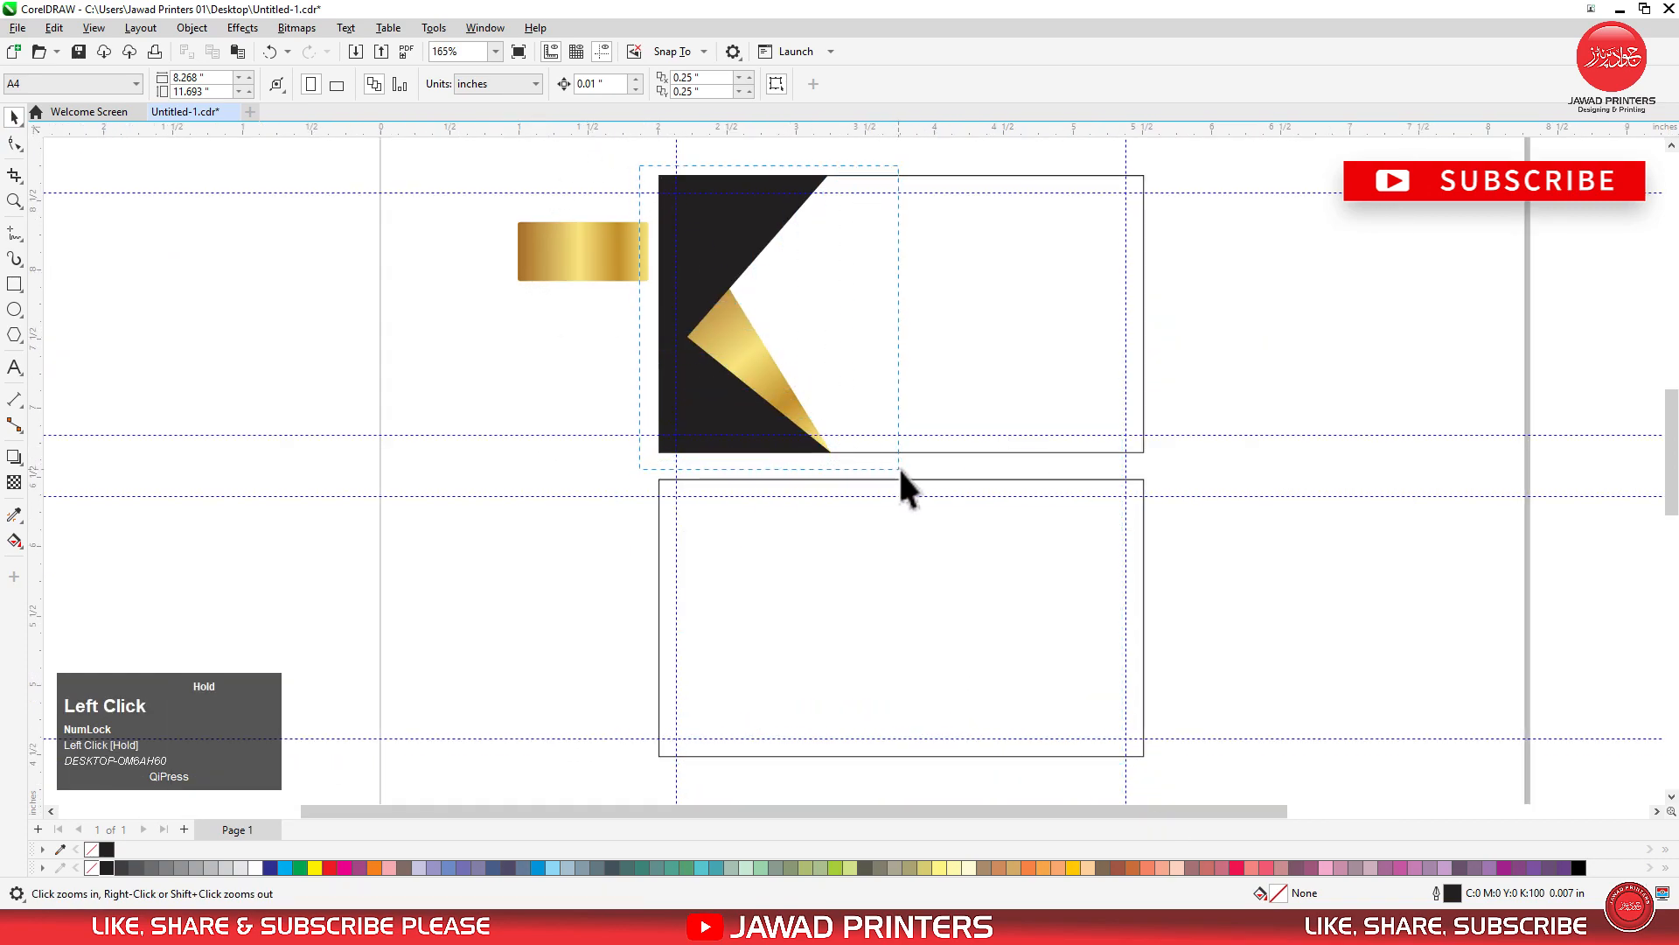
{"action": "left_click", "coordinate": [737, 186]}
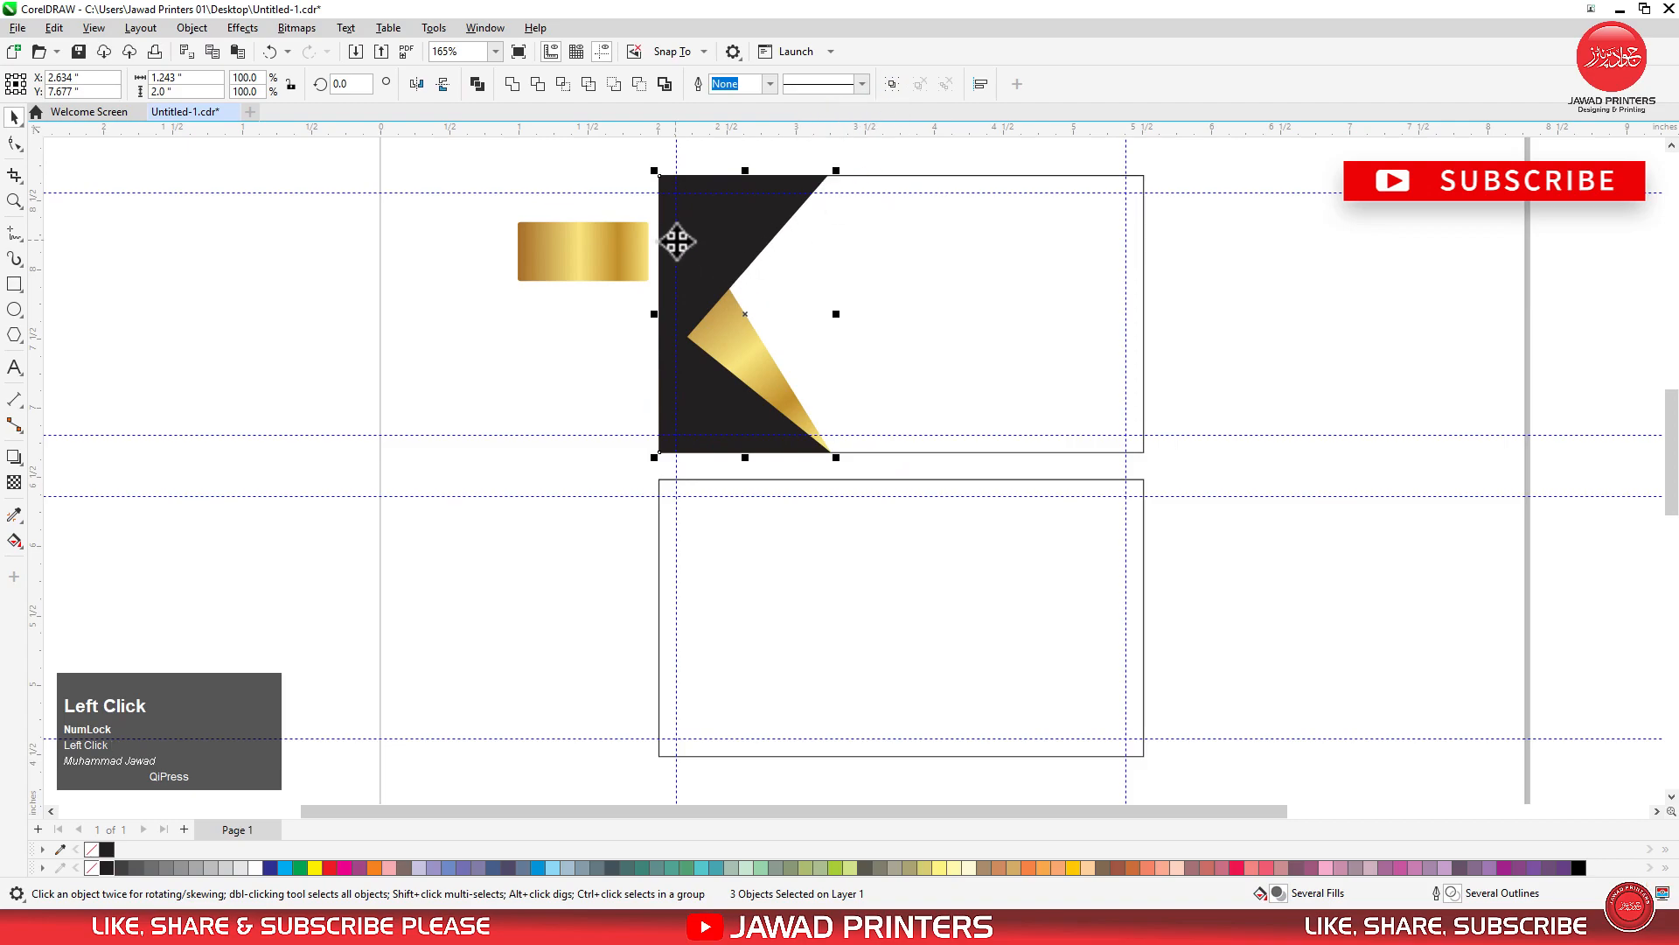
{"action": "right_click", "coordinate": [730, 236]}
{"action": "left_click", "coordinate": [781, 337]}
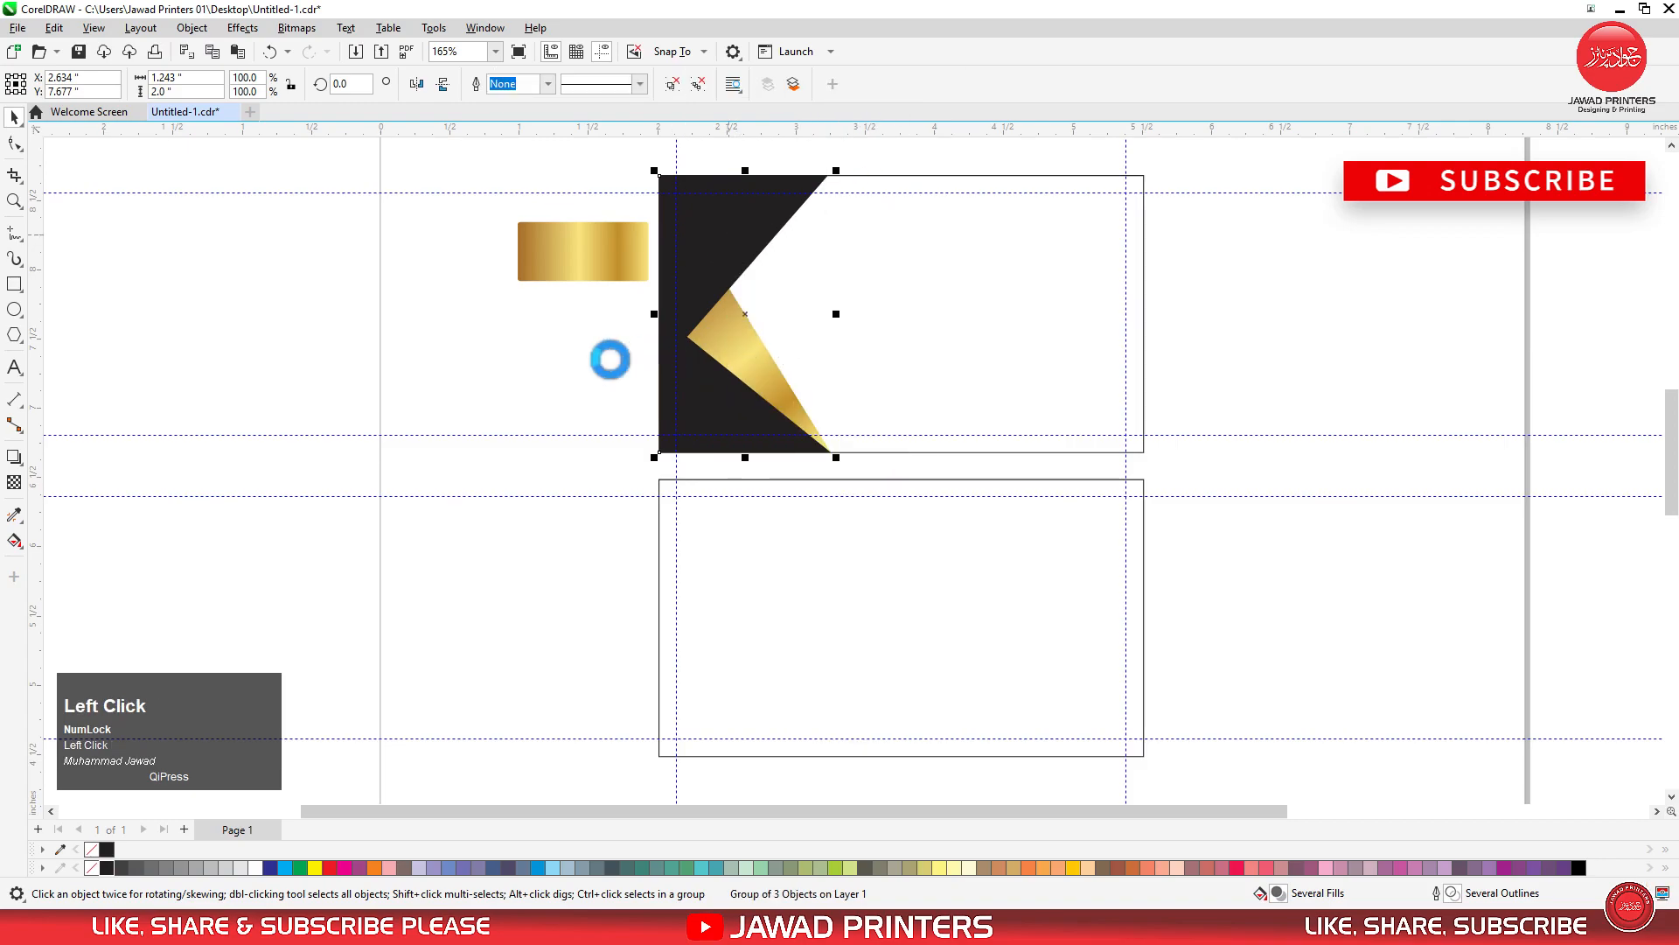
- Paste a copy of the grouped triangles and align it to the top of the lower card
{"action": "right_click", "coordinate": [537, 360]}
{"action": "left_click", "coordinate": [593, 493]}
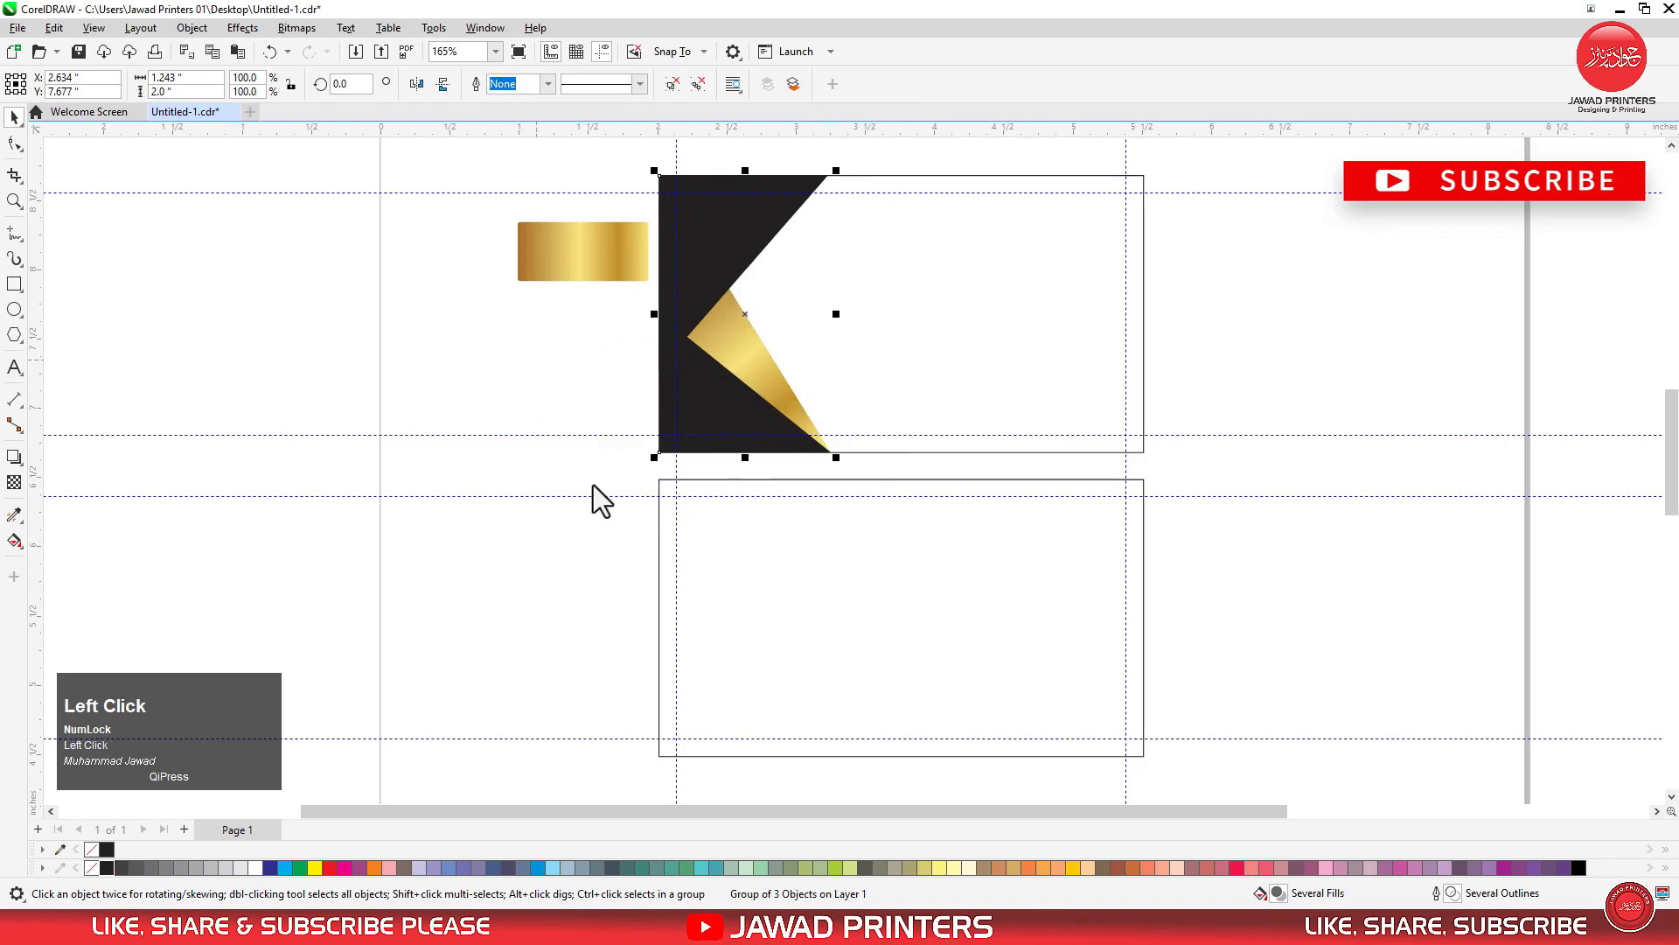
{"action": "left_click", "coordinate": [738, 539], "text": "shift"}
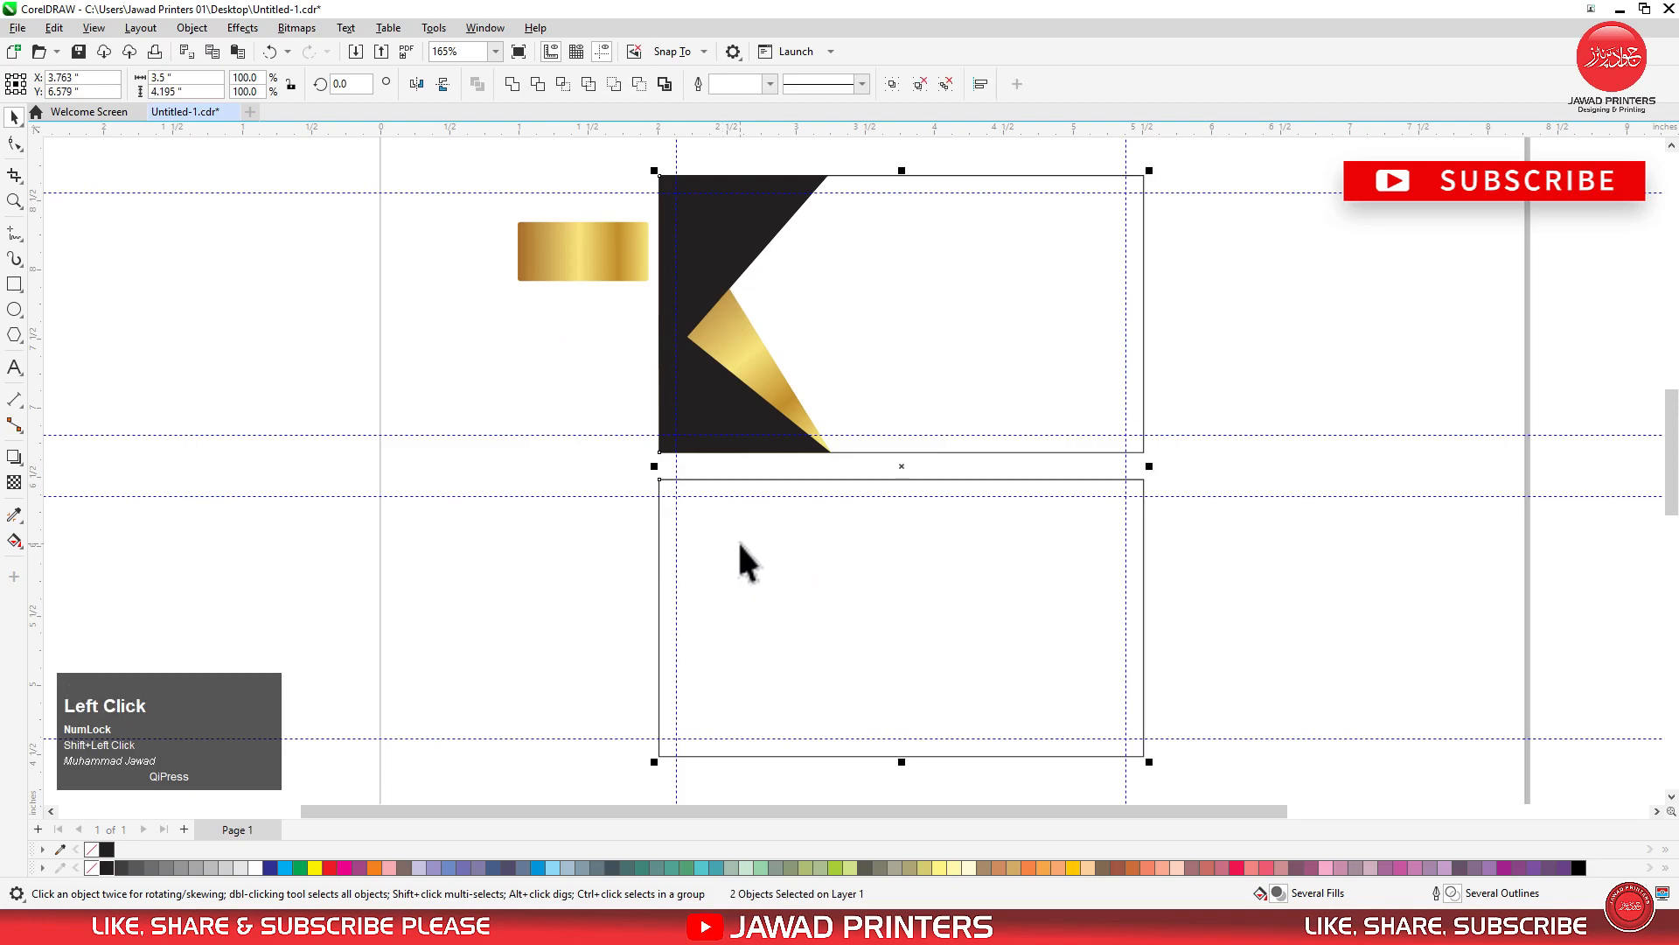
{"action": "key", "text": "t"}
{"action": "left_click", "coordinate": [698, 550]}
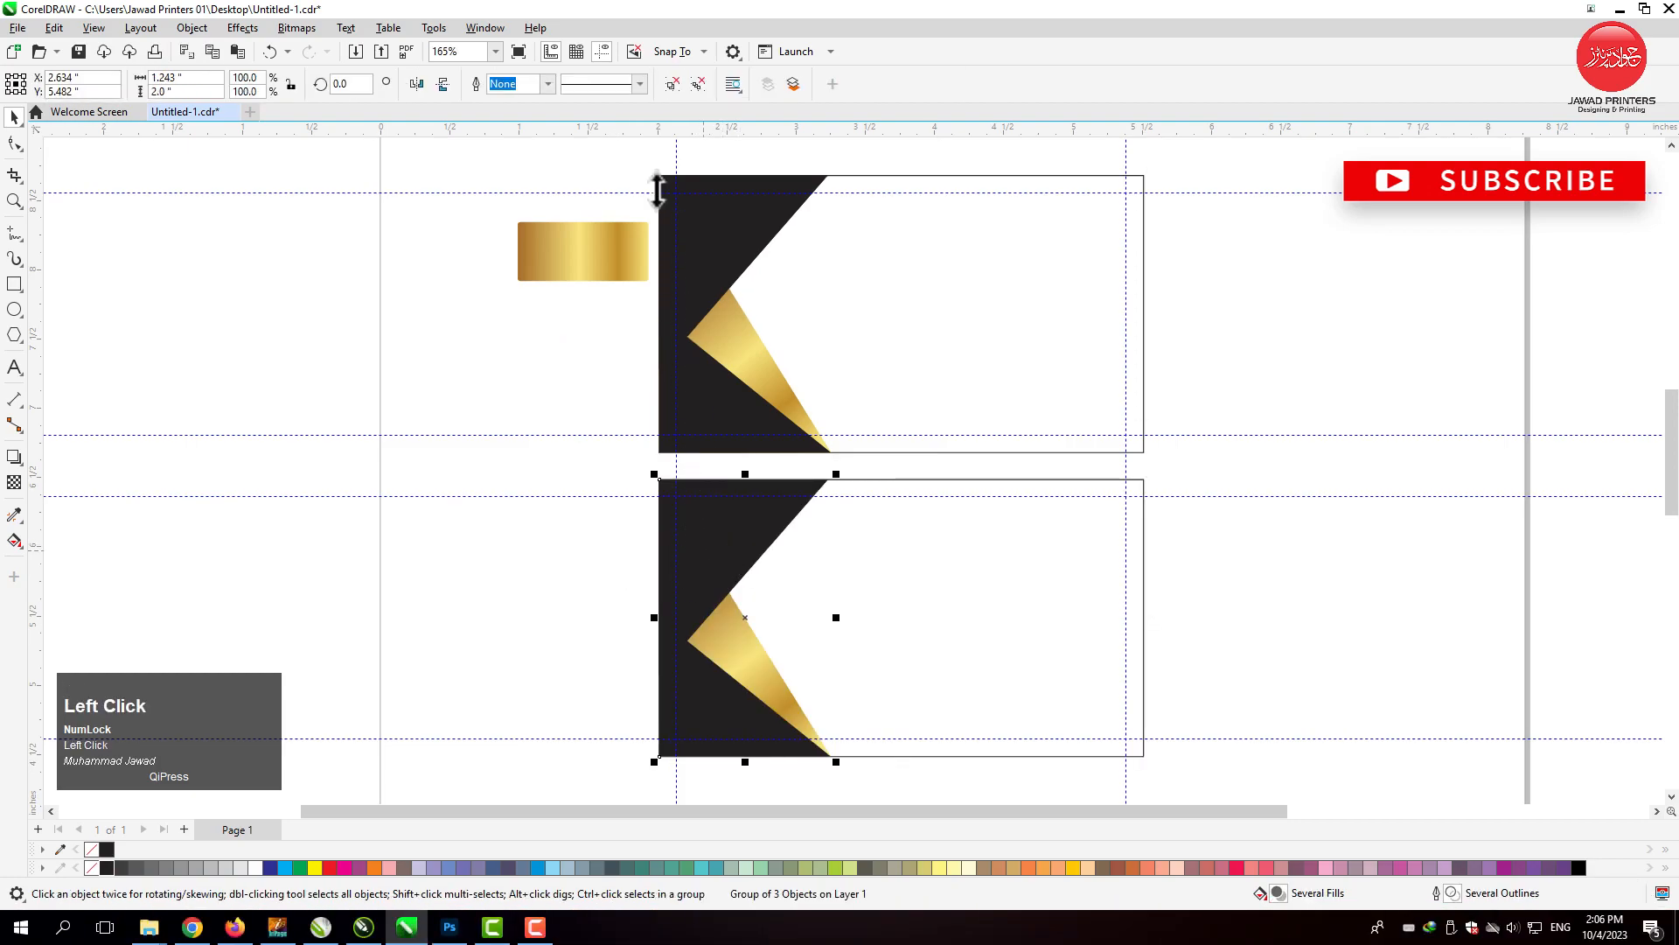
- Mirror the copied triangle group horizontally and align it with the lower card's right edge
{"action": "left_click", "coordinate": [417, 83]}
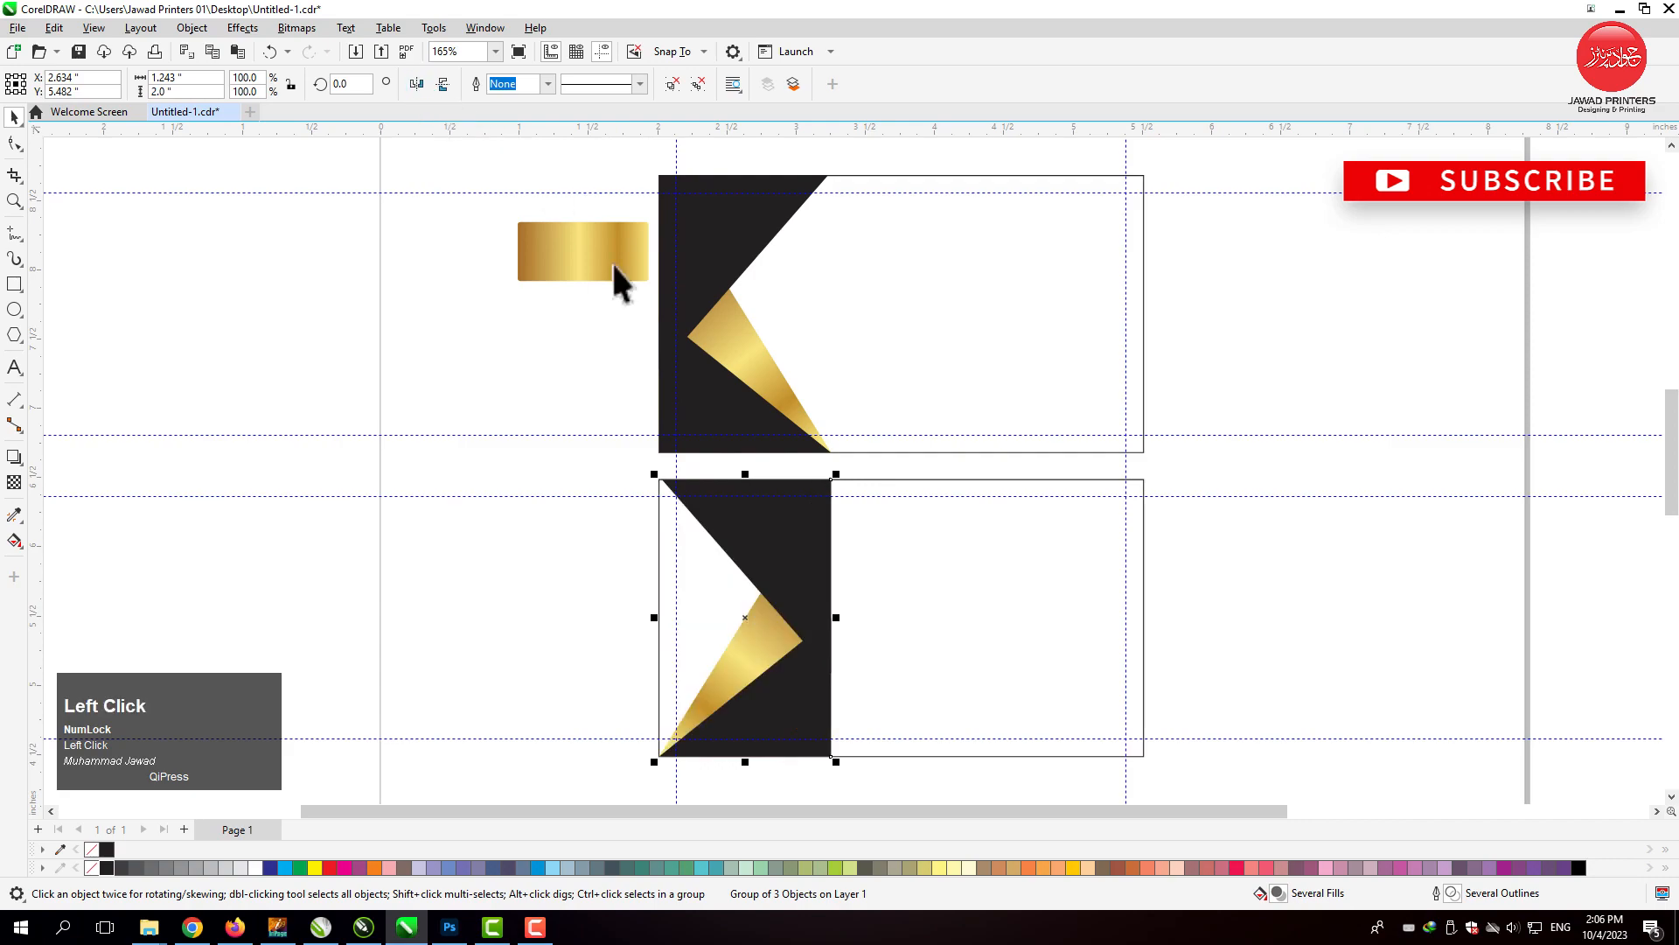
{"action": "left_click", "coordinate": [895, 555], "text": "shift"}
{"action": "key", "text": "r"}
{"action": "left_click", "coordinate": [1177, 604]}
- Ungroup the mirrored triangles and stretch them leftward to a total width of 1.413 inches
{"action": "left_click", "coordinate": [1115, 556]}
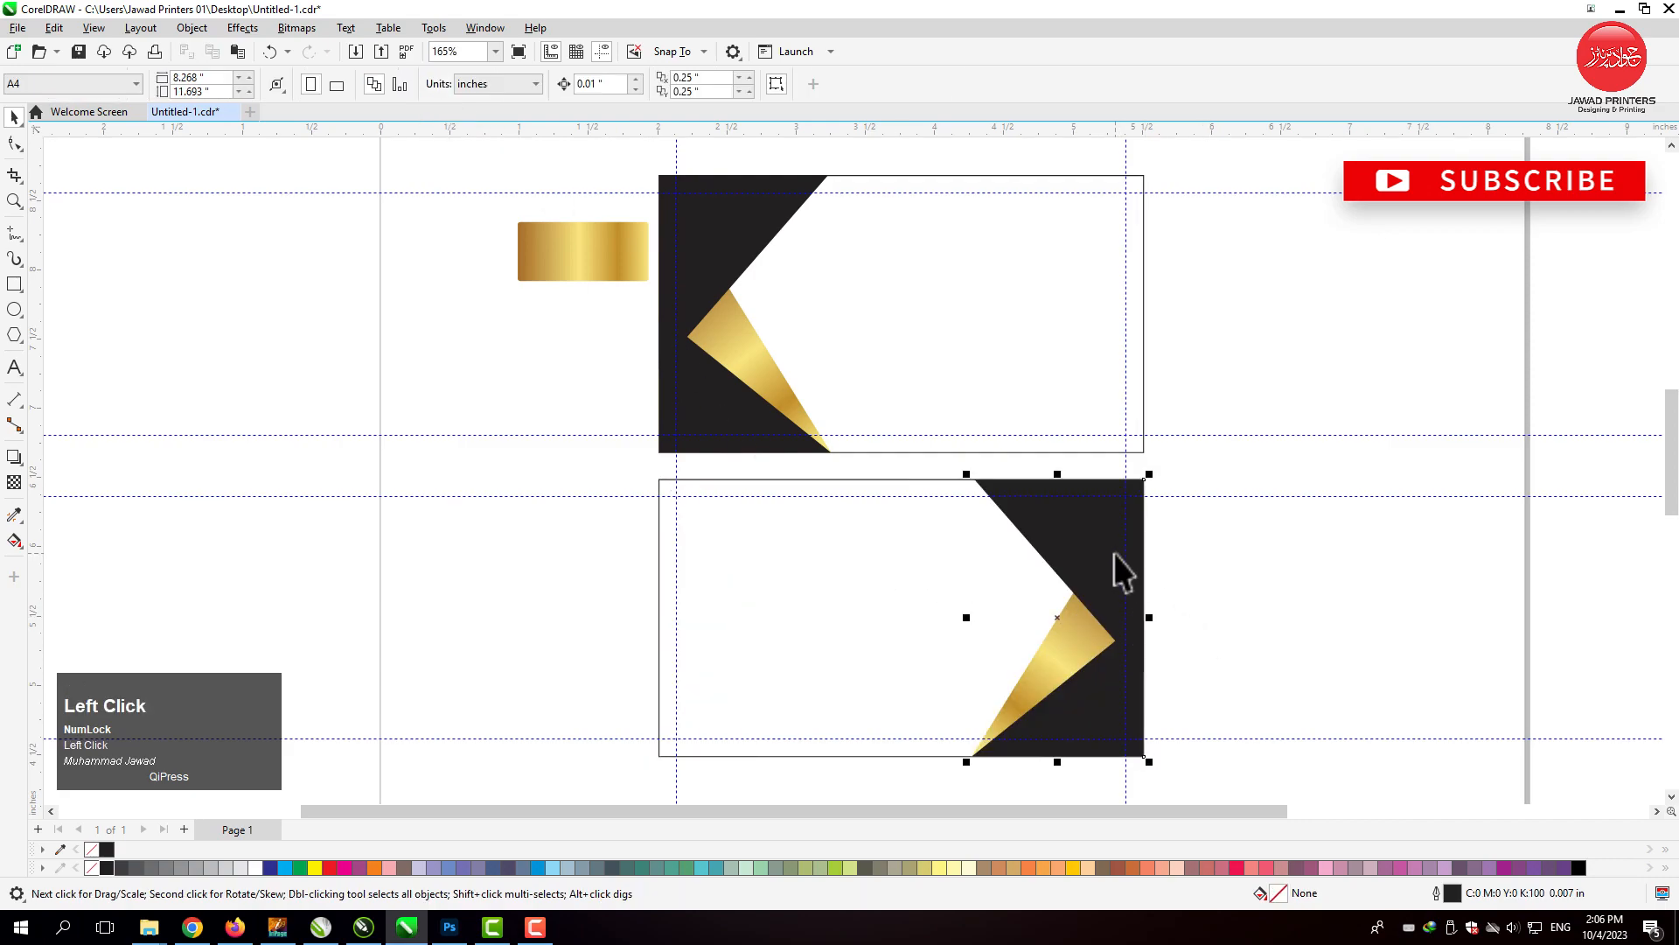
{"action": "key", "text": "ctrl+r"}
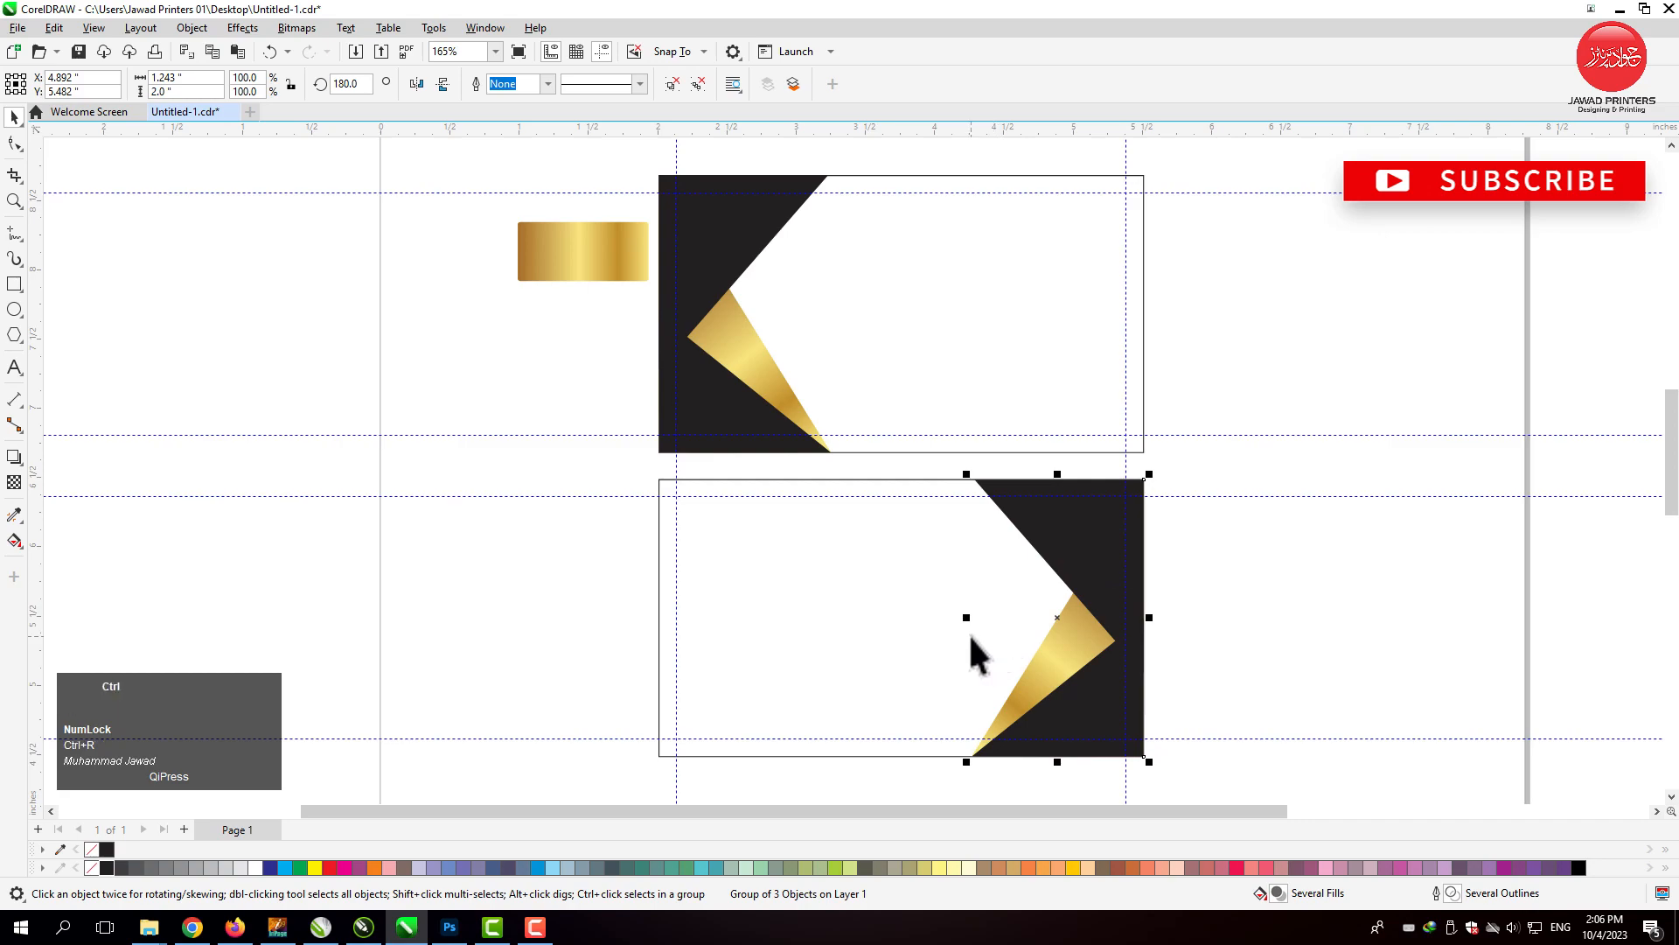
{"action": "key", "text": "ctrl+u"}
{"action": "left_click_drag", "start_coordinate": [963, 618], "coordinate": [943, 619]}
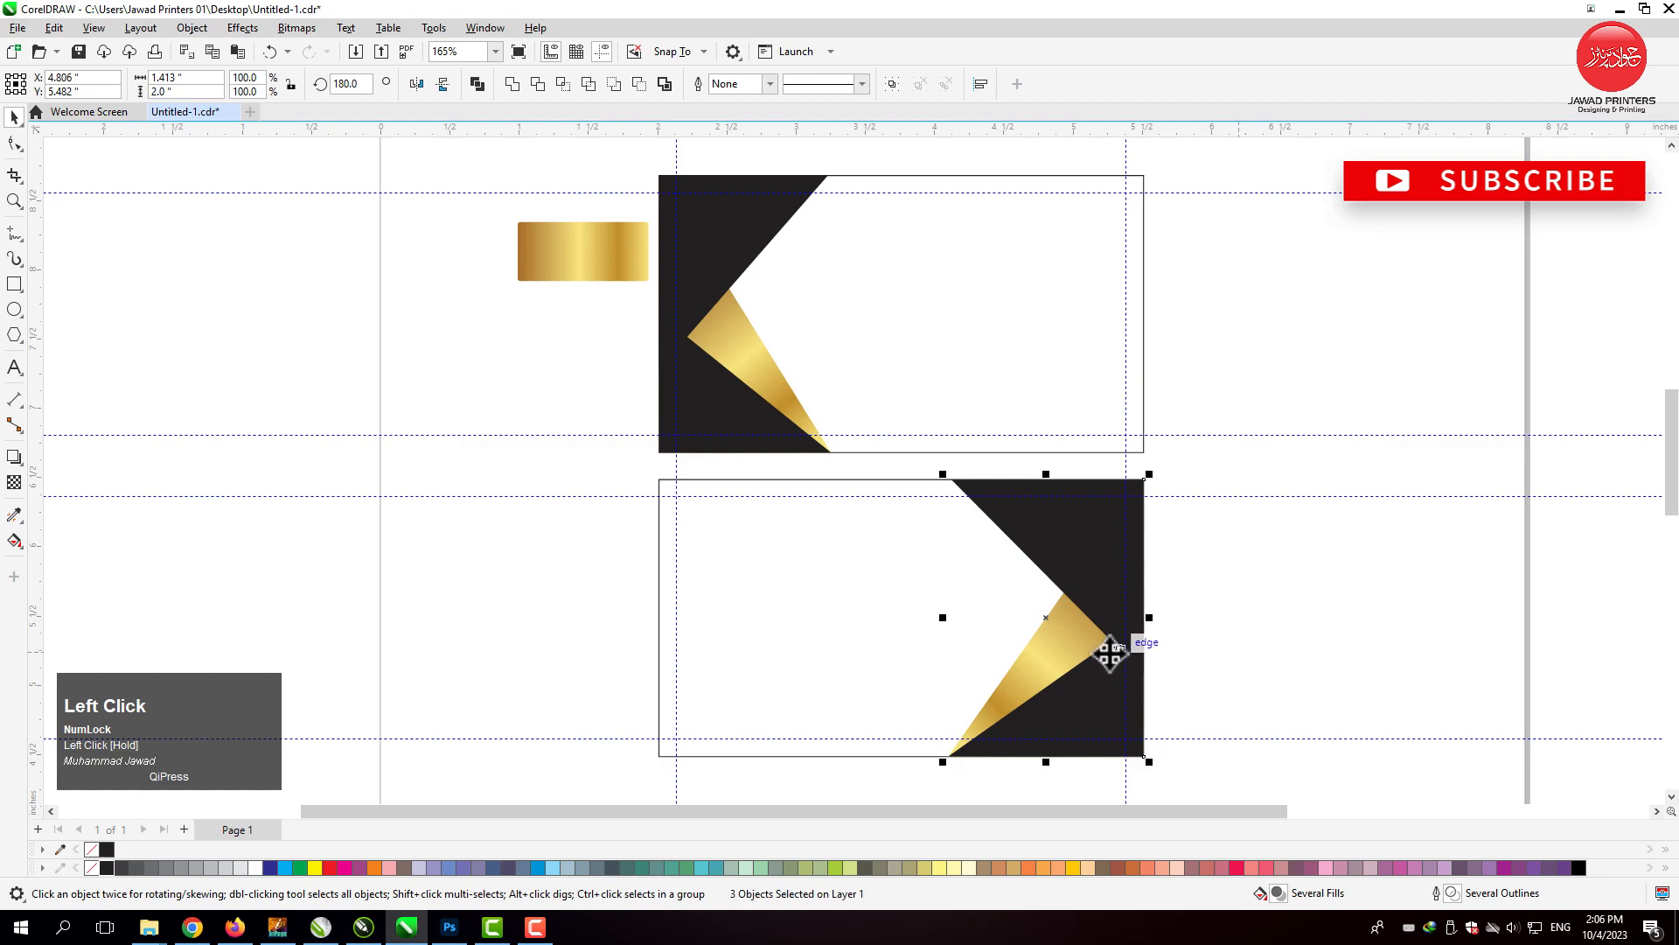
- Move the lower card's gold triangle top-right node left along the card's top edge to widen the visible gold area
{"action": "double_click", "coordinate": [1071, 647]}
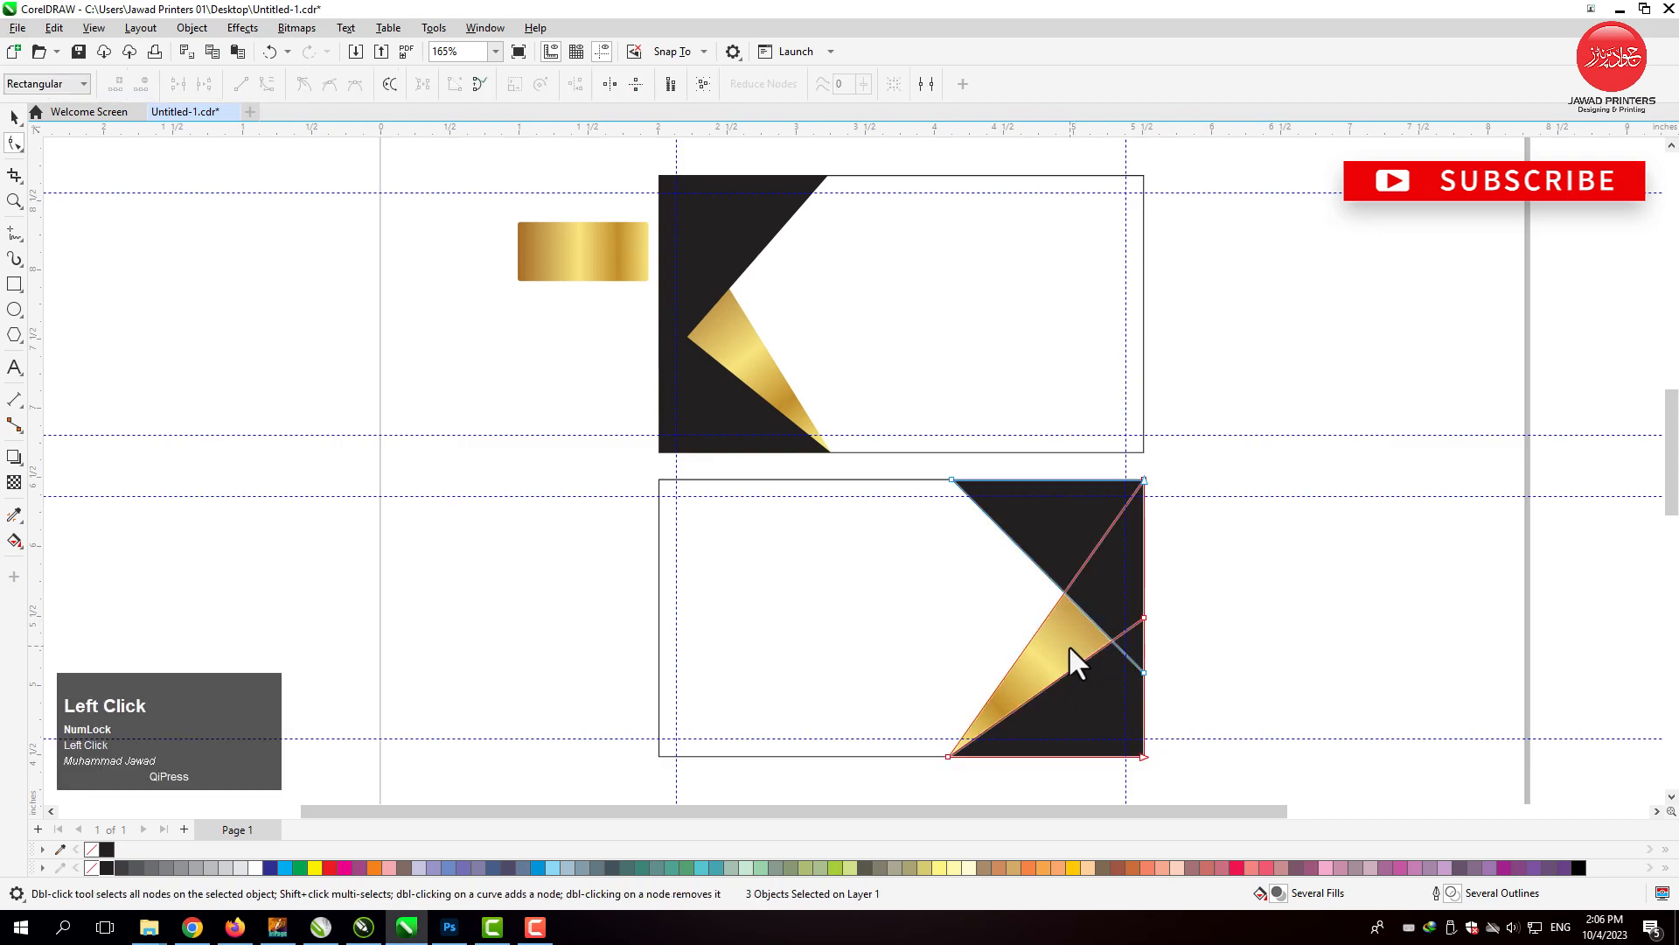
{"action": "left_click", "coordinate": [14, 117]}
{"action": "left_click", "coordinate": [1226, 649]}
{"action": "left_click", "coordinate": [1062, 640]}
{"action": "key", "text": "F2"}
{"action": "left_click_drag", "start_coordinate": [886, 463], "coordinate": [1278, 795]}
{"action": "key", "text": "F10"}
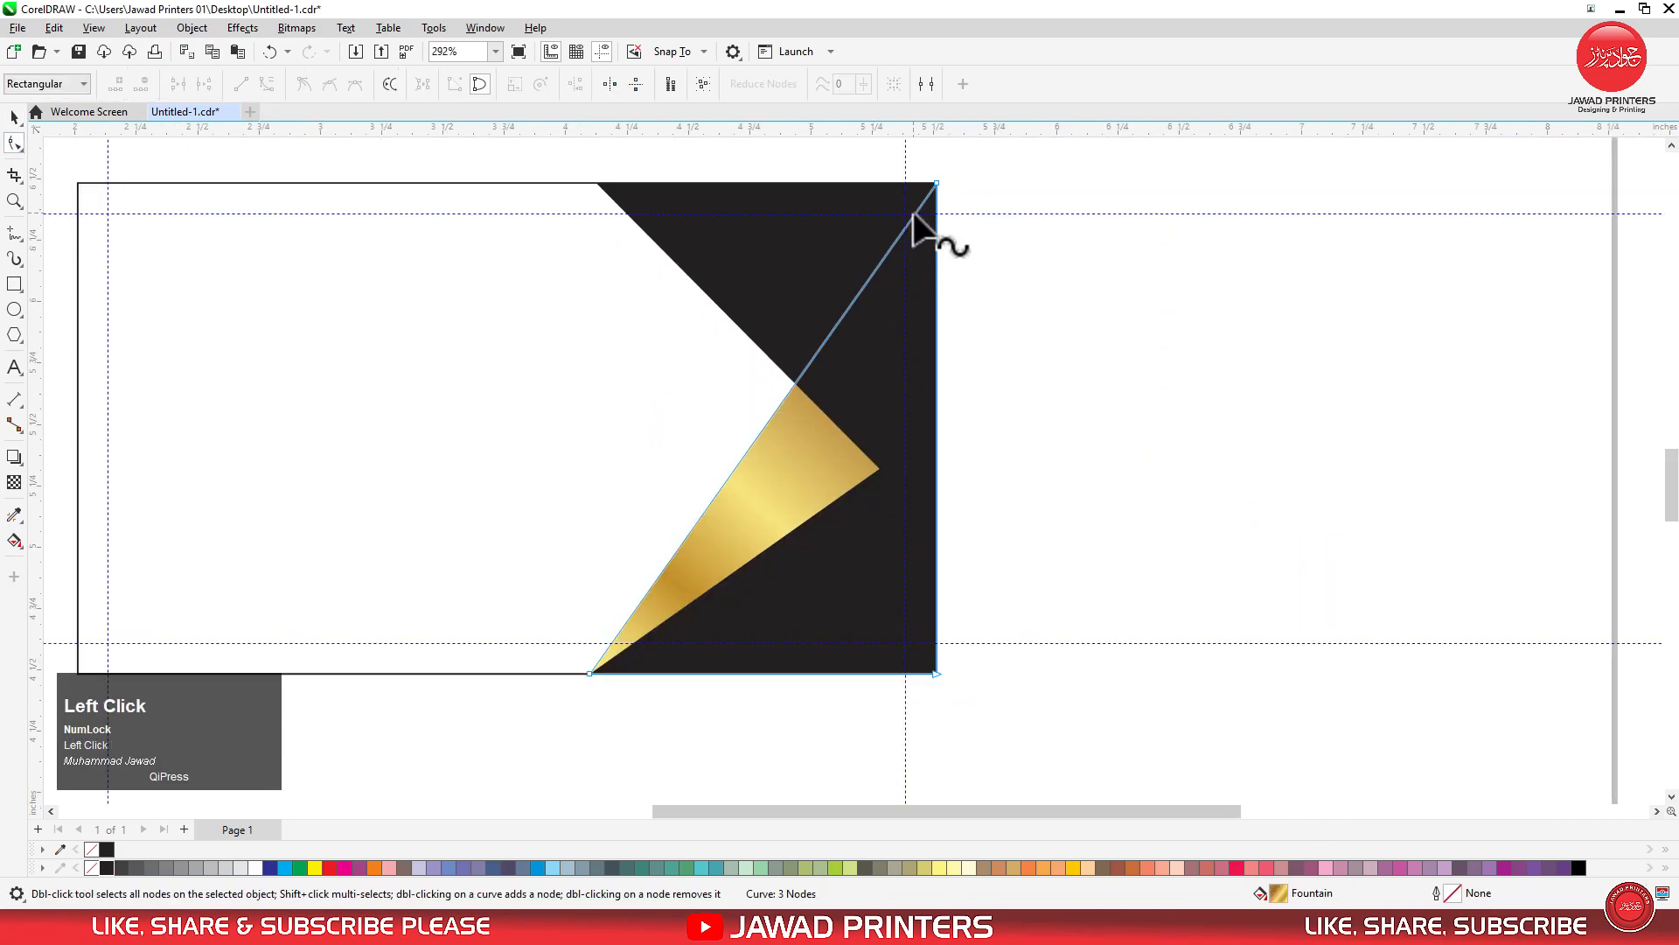
{"action": "left_click_drag", "start_coordinate": [911, 217], "coordinate": [885, 184]}
{"action": "key", "text": "space"}
{"action": "left_click", "coordinate": [1076, 381]}
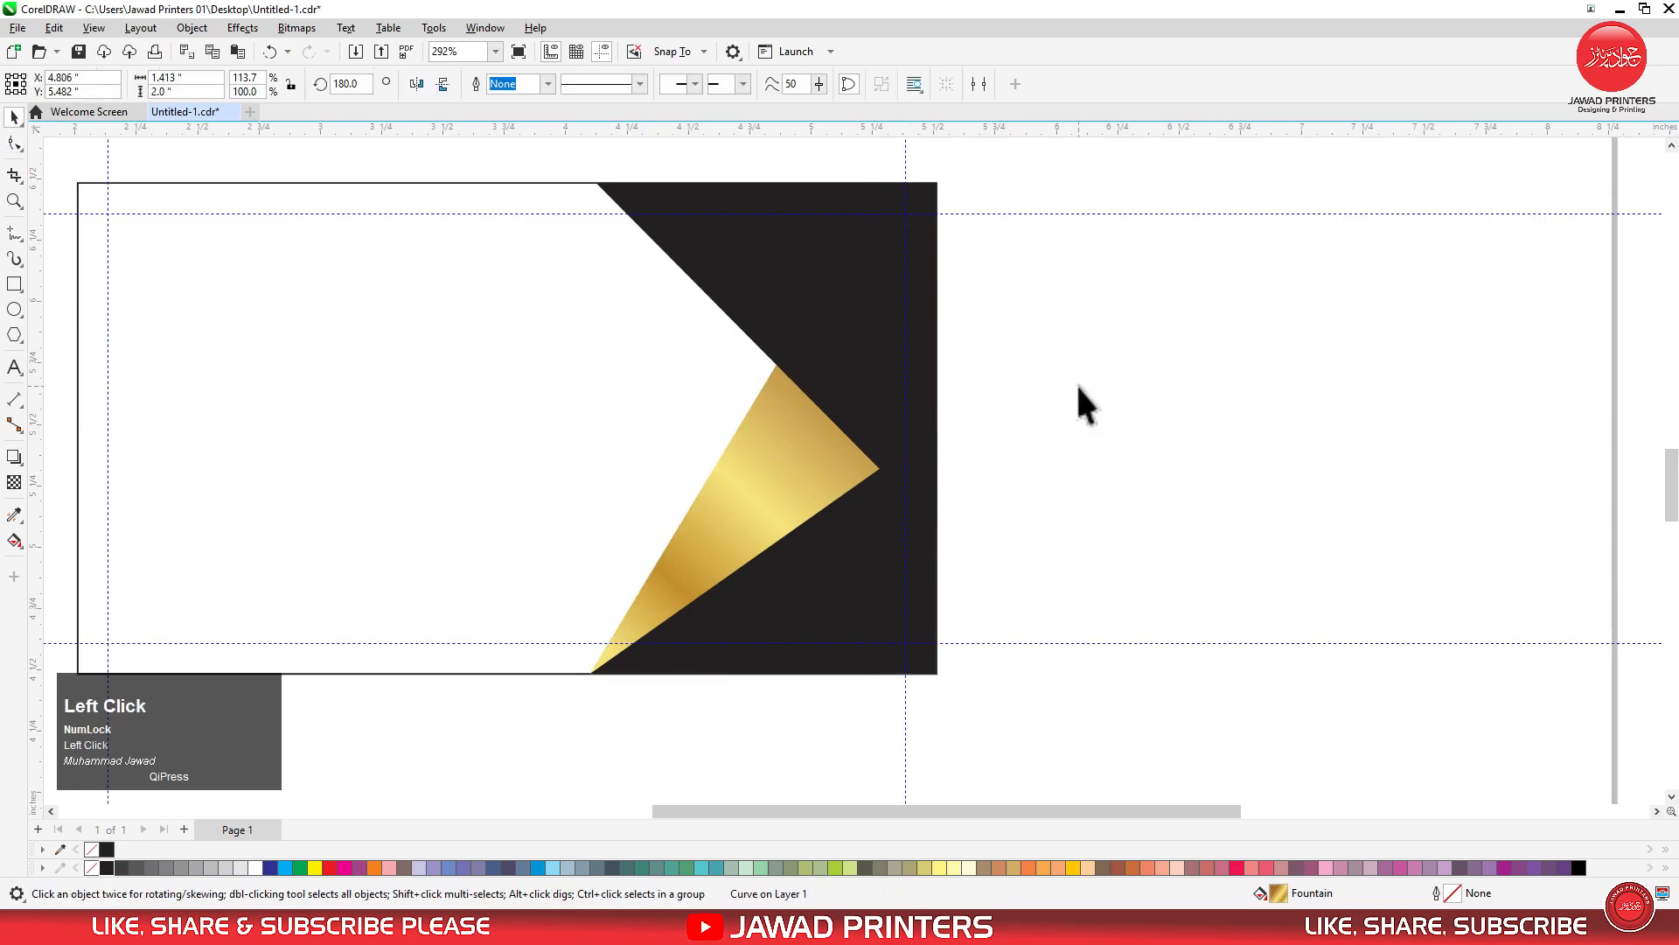
- Raise the upper node of the lower card's bottom black triangle slightly along the card's right edge
{"action": "left_click", "coordinate": [847, 532]}
{"action": "key", "text": "space"}
{"action": "left_click_drag", "start_coordinate": [937, 430], "coordinate": [936, 398]}
{"action": "left_click", "coordinate": [963, 463]}
{"action": "key", "text": "space"}
{"action": "scroll", "coordinate": [1001, 521], "scroll_direction": "down", "scroll_amount": 2}
{"action": "key", "text": "F4"}
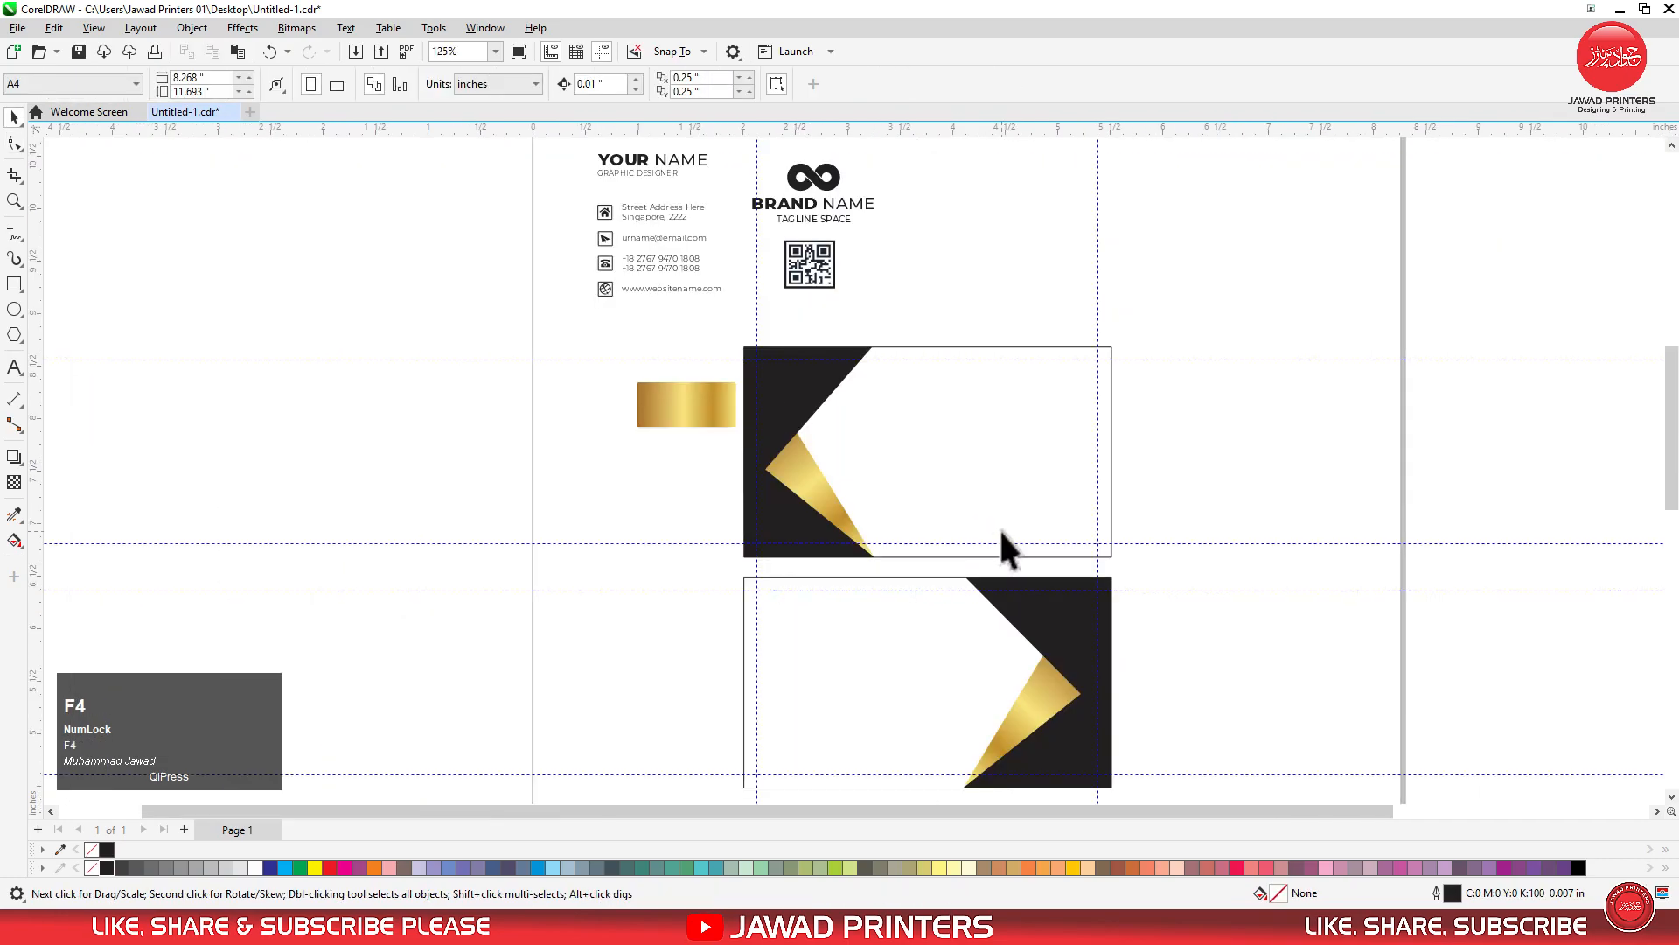
- Move the logo, brand name, tagline and QR code to the empty area right of the upper card
{"action": "left_click_drag", "start_coordinate": [738, 147], "coordinate": [916, 311]}
{"action": "left_click_drag", "start_coordinate": [838, 271], "coordinate": [1246, 495]}
{"action": "key", "text": "F2"}
{"action": "left_click_drag", "start_coordinate": [614, 317], "coordinate": [1273, 585]}
{"action": "key", "text": "space"}
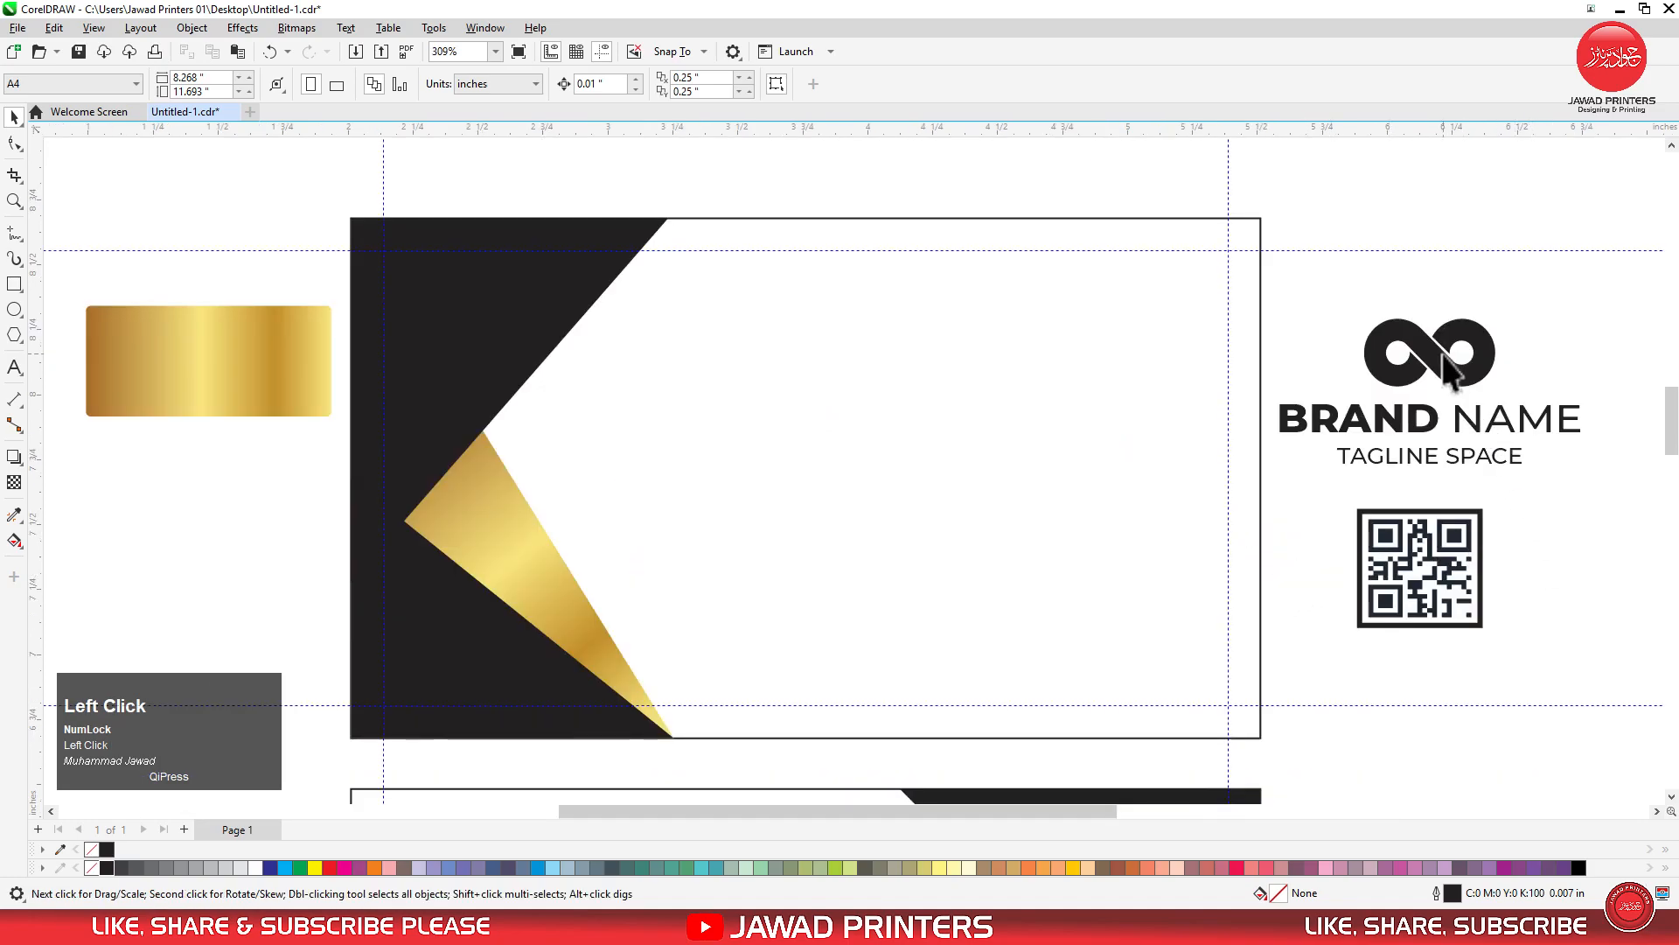
- Copy the gold gradient from the sample rectangle onto the infinity logo with the Attributes Eyedropper
{"action": "left_click", "coordinate": [1443, 368]}
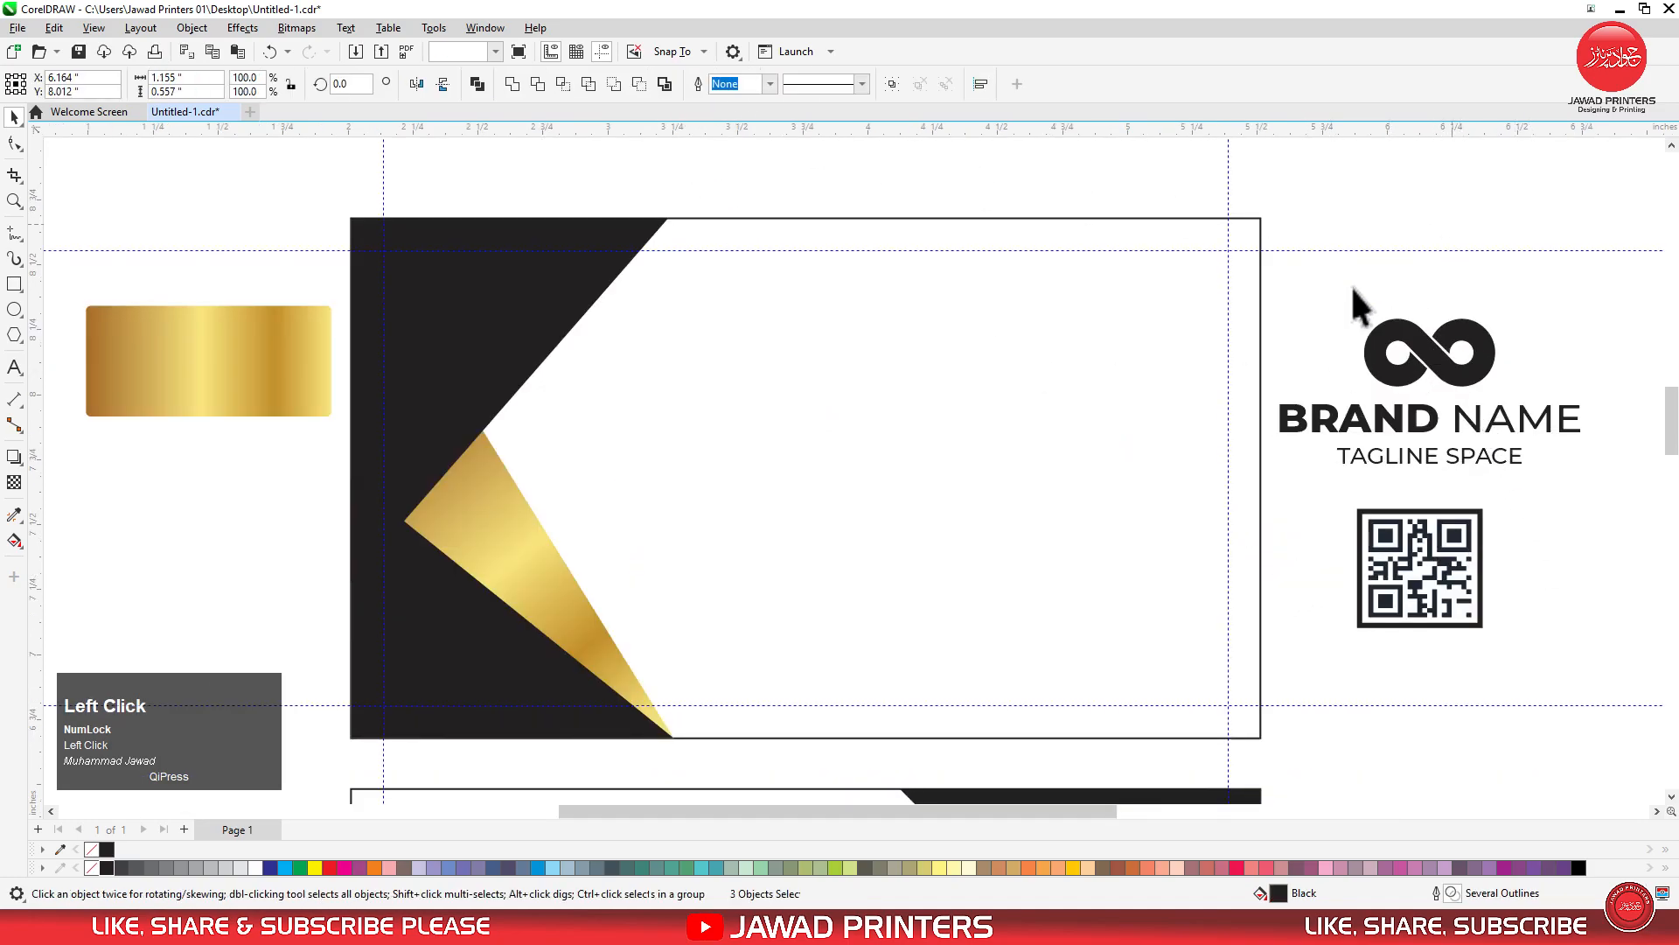
{"action": "left_click", "coordinate": [1417, 367], "text": "ctrl"}
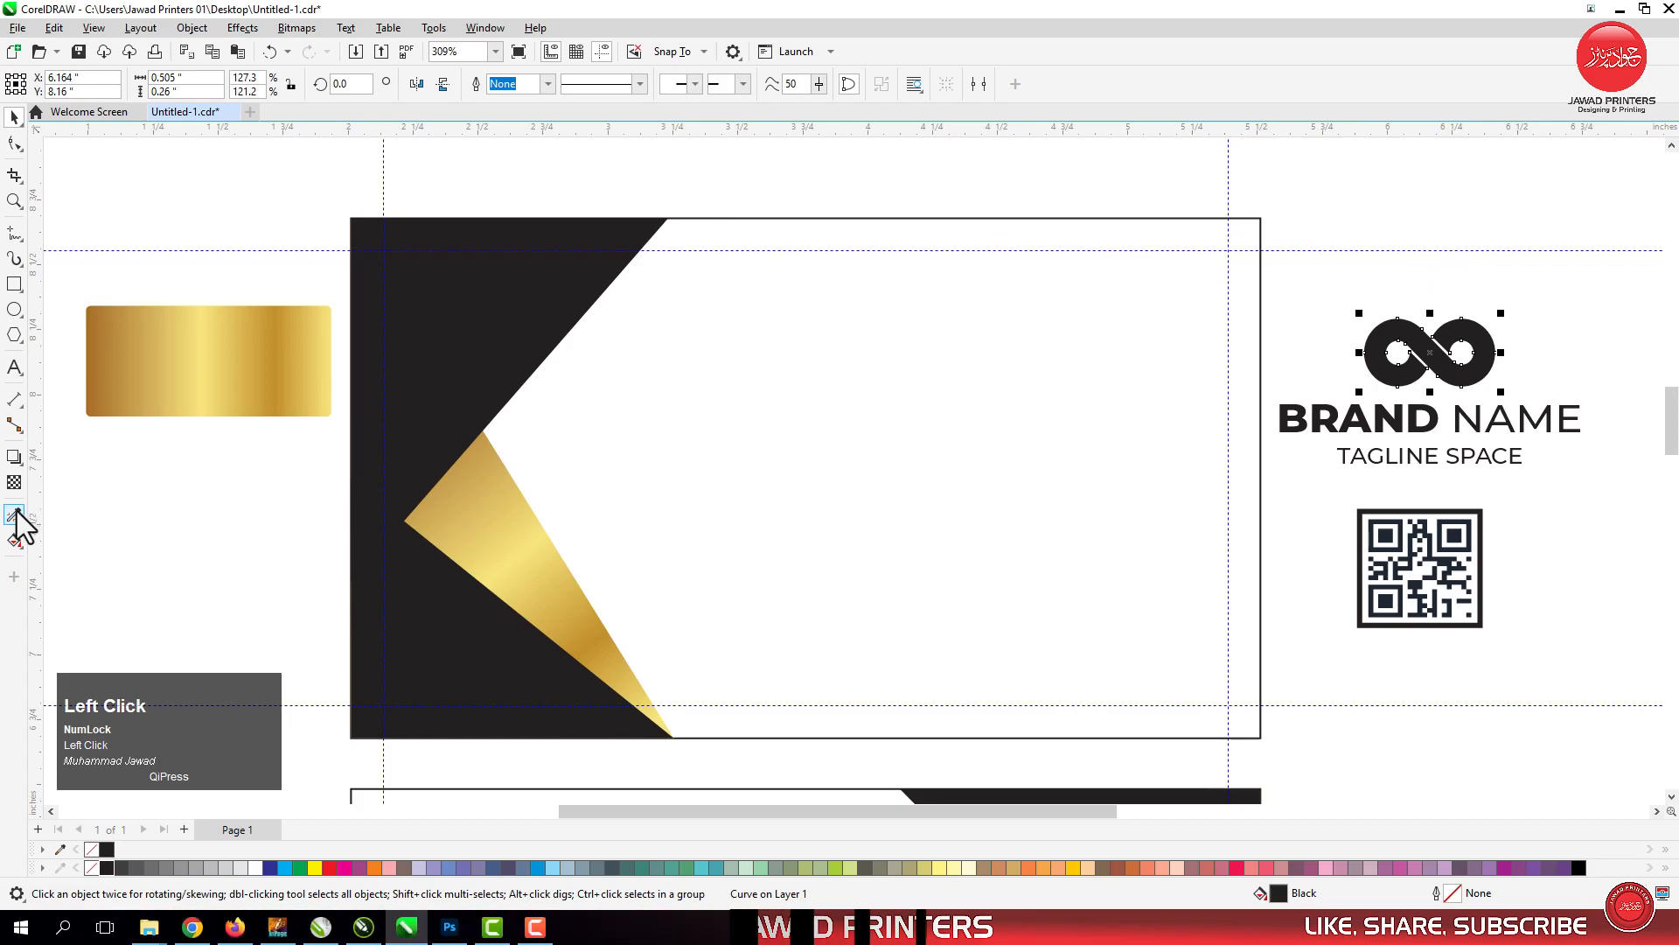
{"action": "left_click", "coordinate": [14, 515]}
{"action": "left_click", "coordinate": [162, 355]}
{"action": "left_click", "coordinate": [1427, 357]}
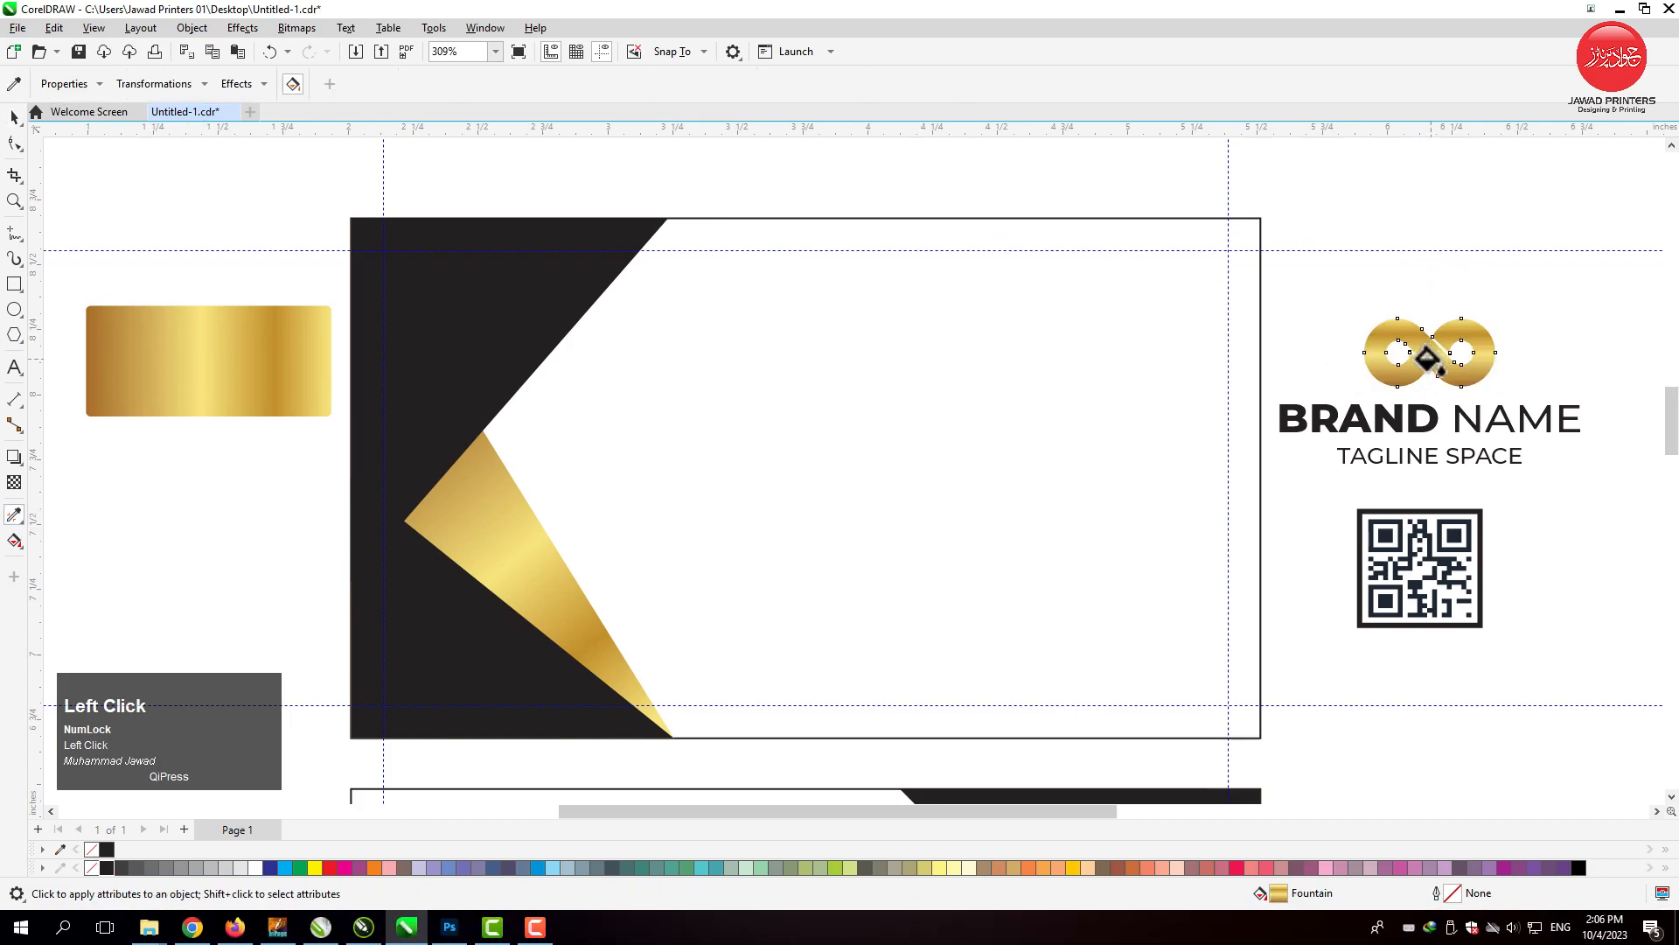
{"action": "key", "text": "space"}
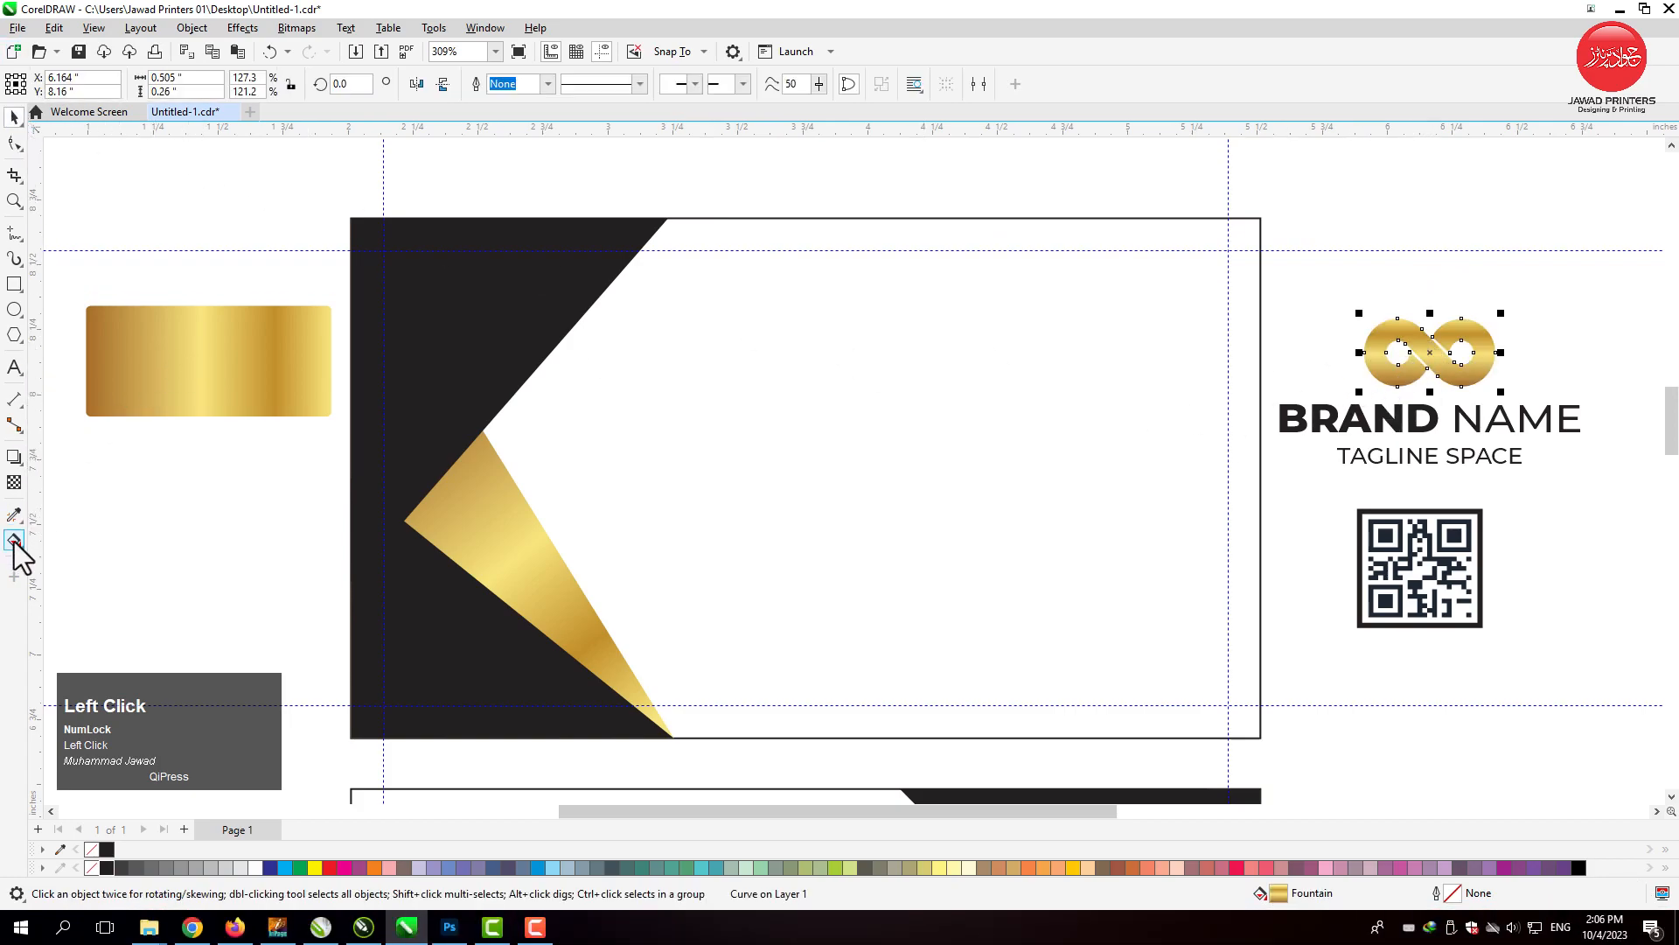
- Run the infinity logo's gold gradient horizontally from its left side to its right edge
{"action": "left_click", "coordinate": [14, 540]}
{"action": "left_click_drag", "start_coordinate": [1375, 357], "coordinate": [1488, 359]}
{"action": "key", "text": "F2"}
{"action": "left_click_drag", "start_coordinate": [1327, 306], "coordinate": [1561, 405]}
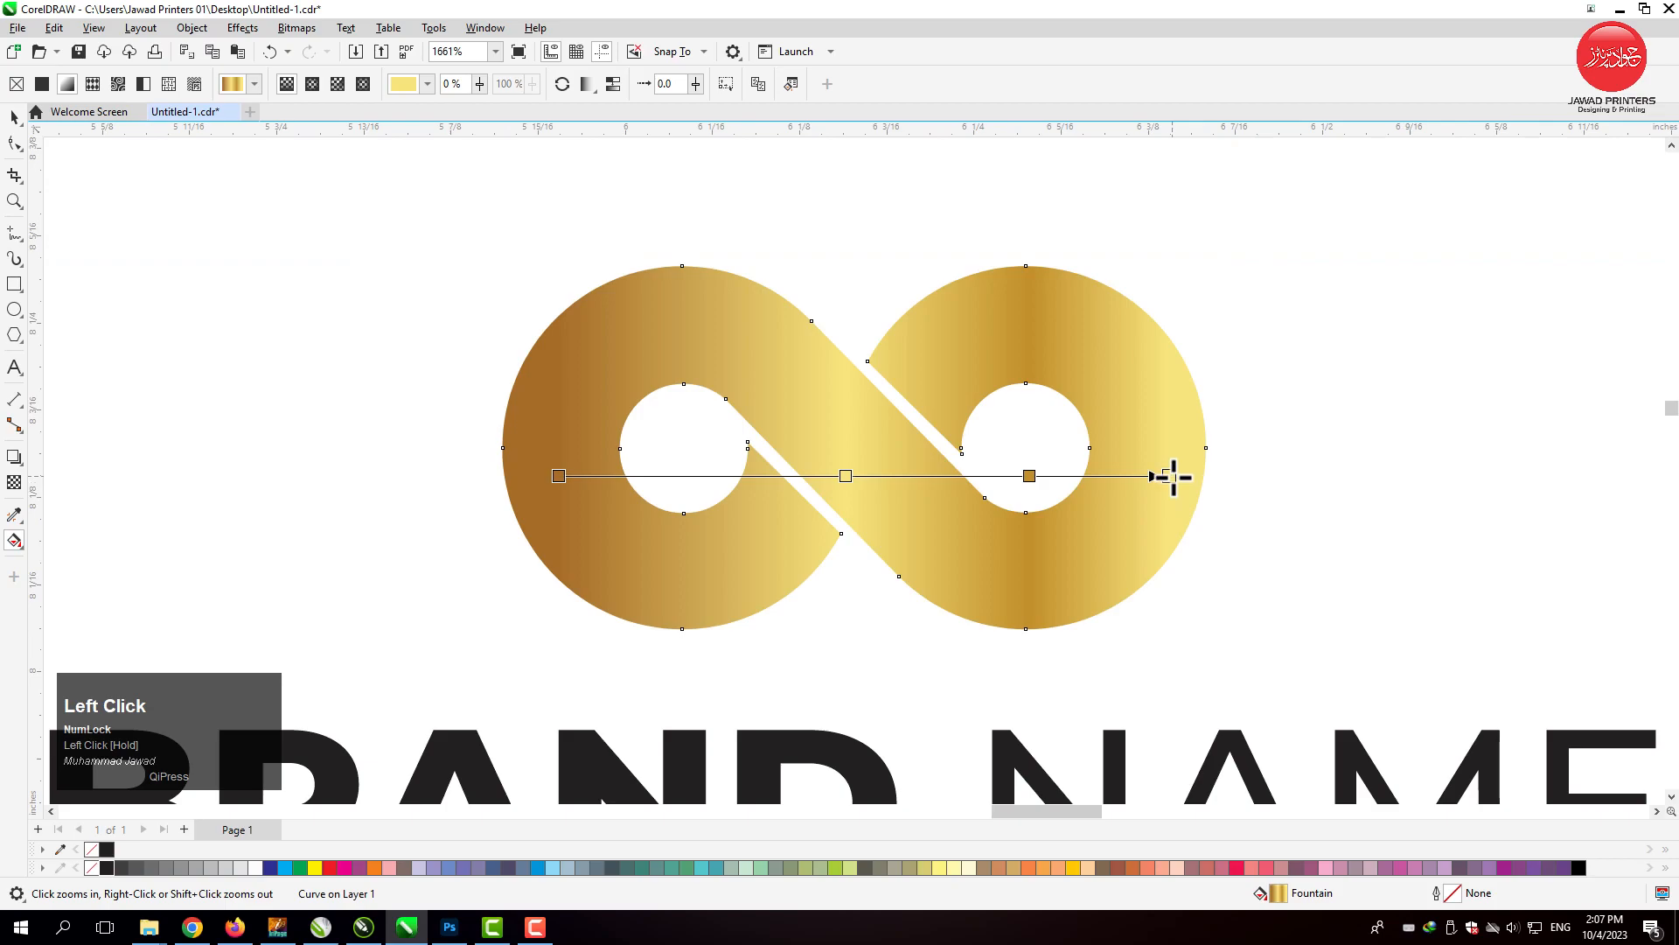
{"action": "left_click_drag", "start_coordinate": [1173, 475], "coordinate": [1205, 477]}
{"action": "left_click", "coordinate": [14, 116]}
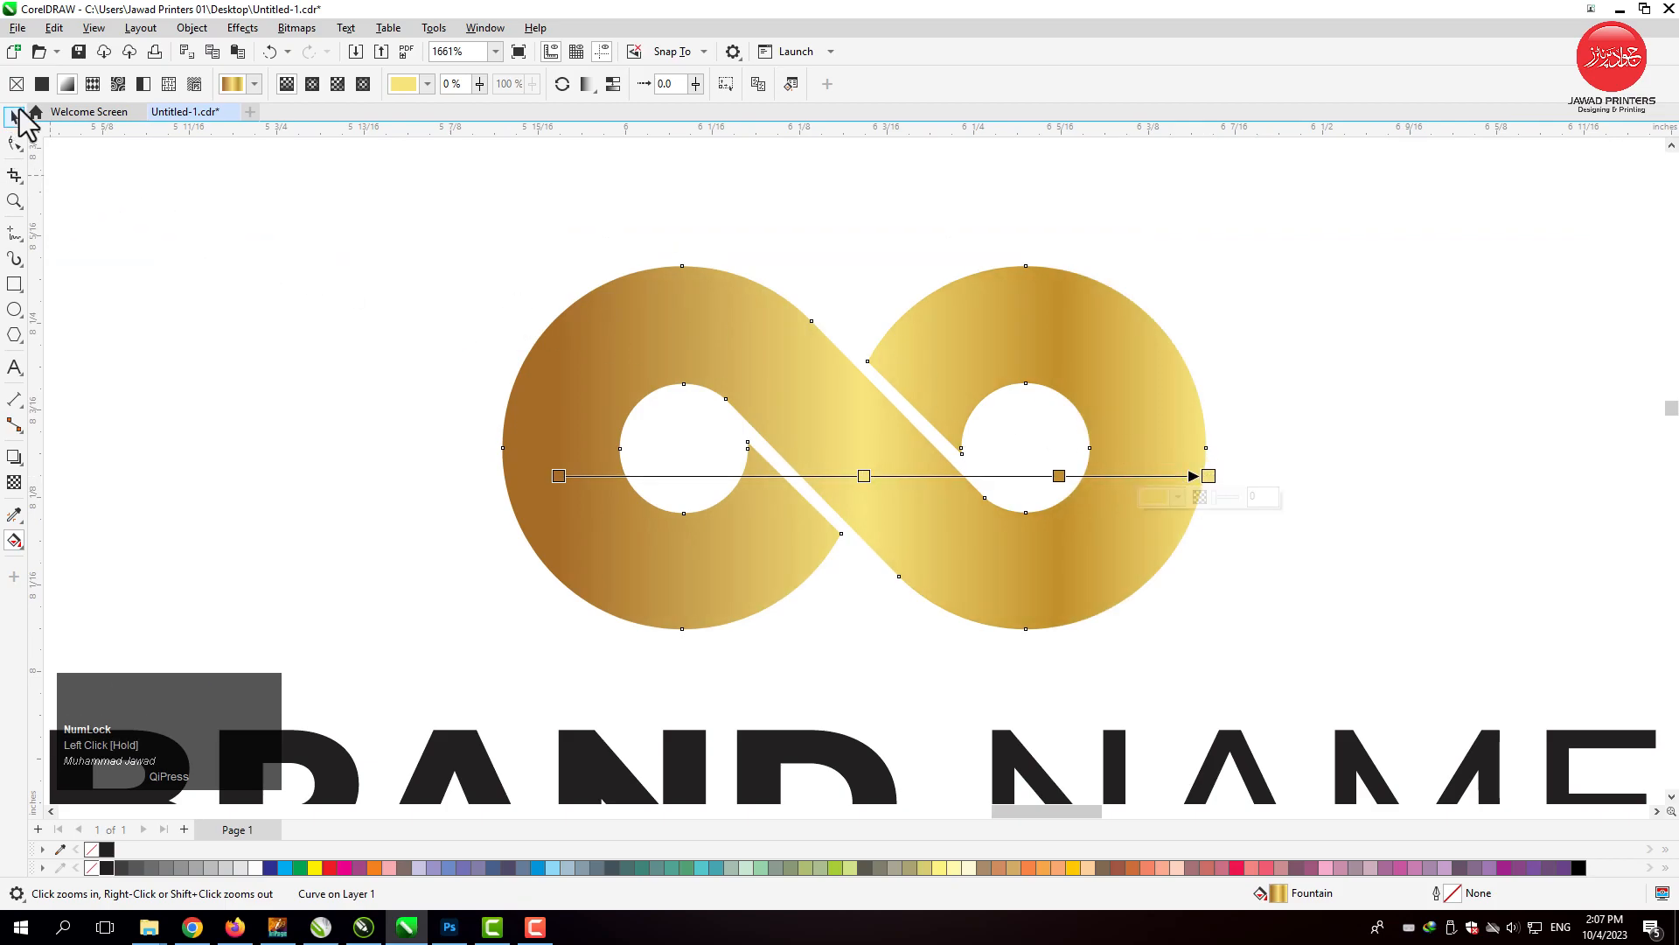
{"action": "key", "text": "F4"}
- Apply the gold gradient to the BRAND NAME text with the Attributes Eyedropper
{"action": "key", "text": "F2"}
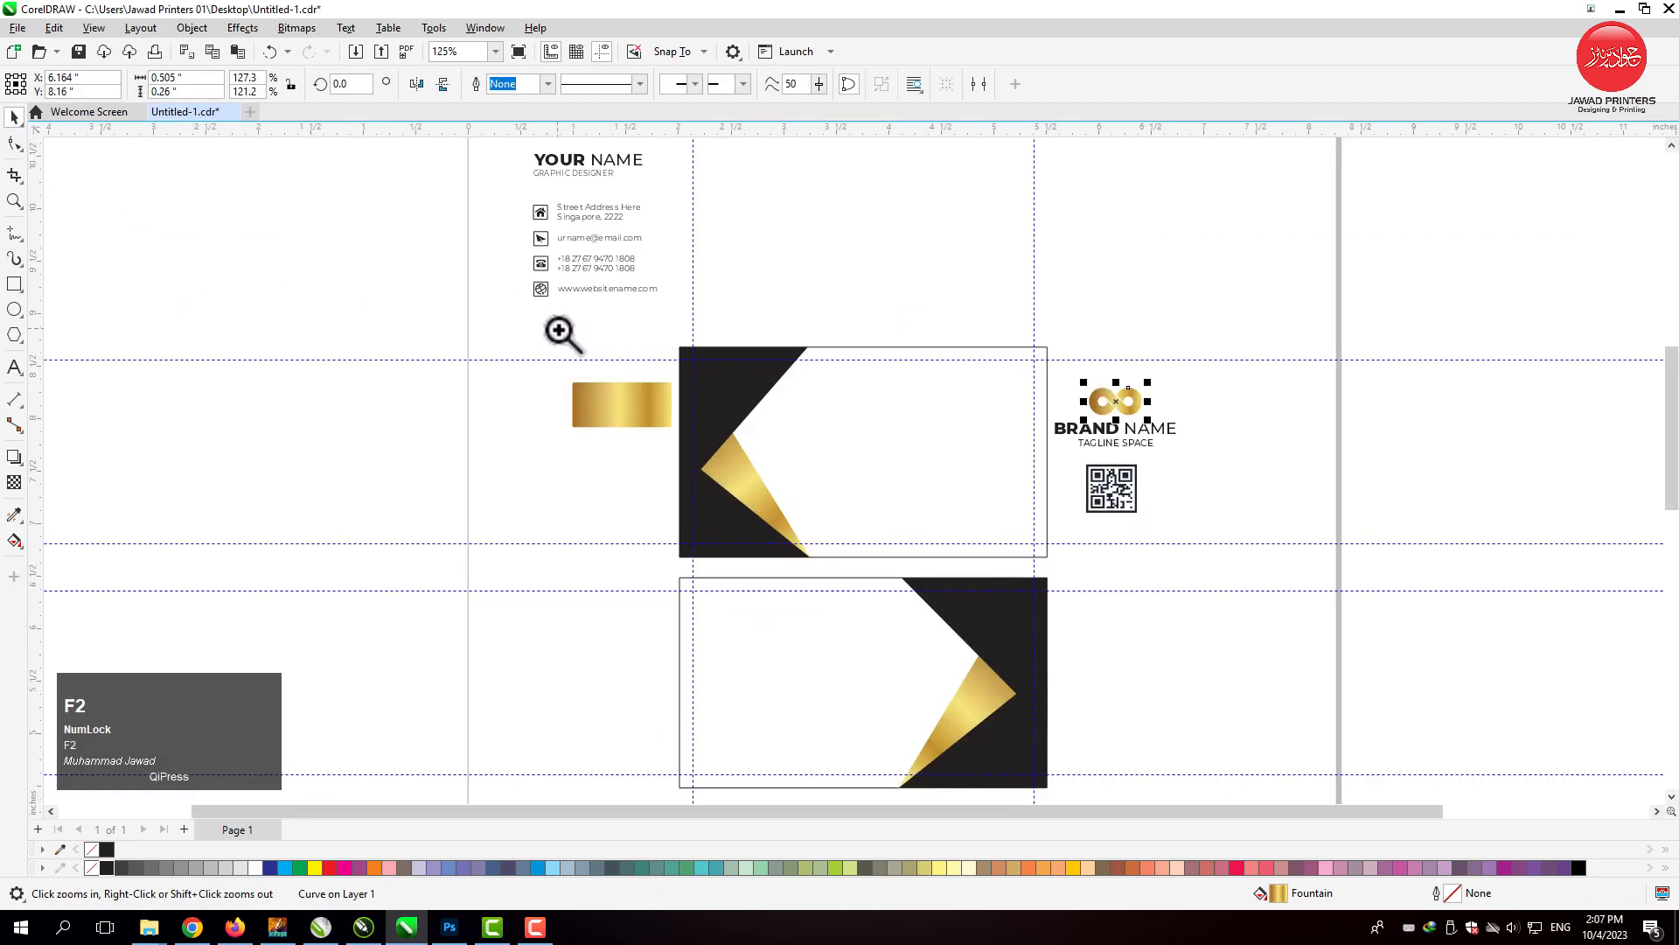
{"action": "left_click", "coordinate": [1186, 549]}
{"action": "left_click", "coordinate": [1345, 425]}
{"action": "left_click_drag", "start_coordinate": [15, 516], "coordinate": [58, 510]}
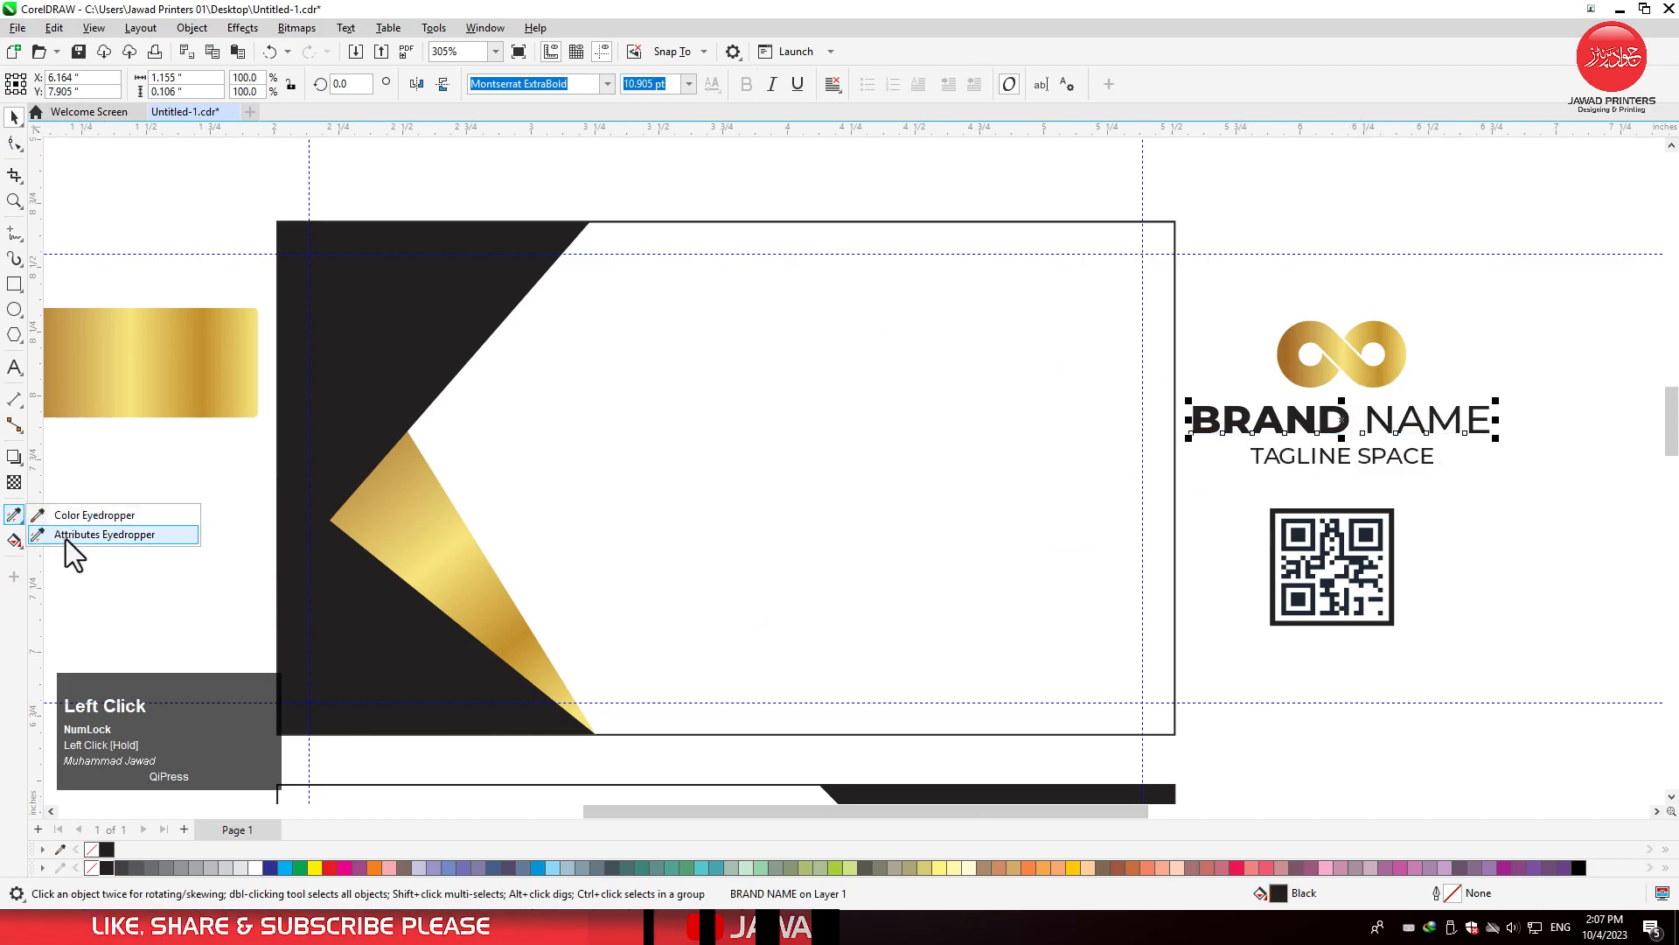
{"action": "left_click", "coordinate": [68, 534]}
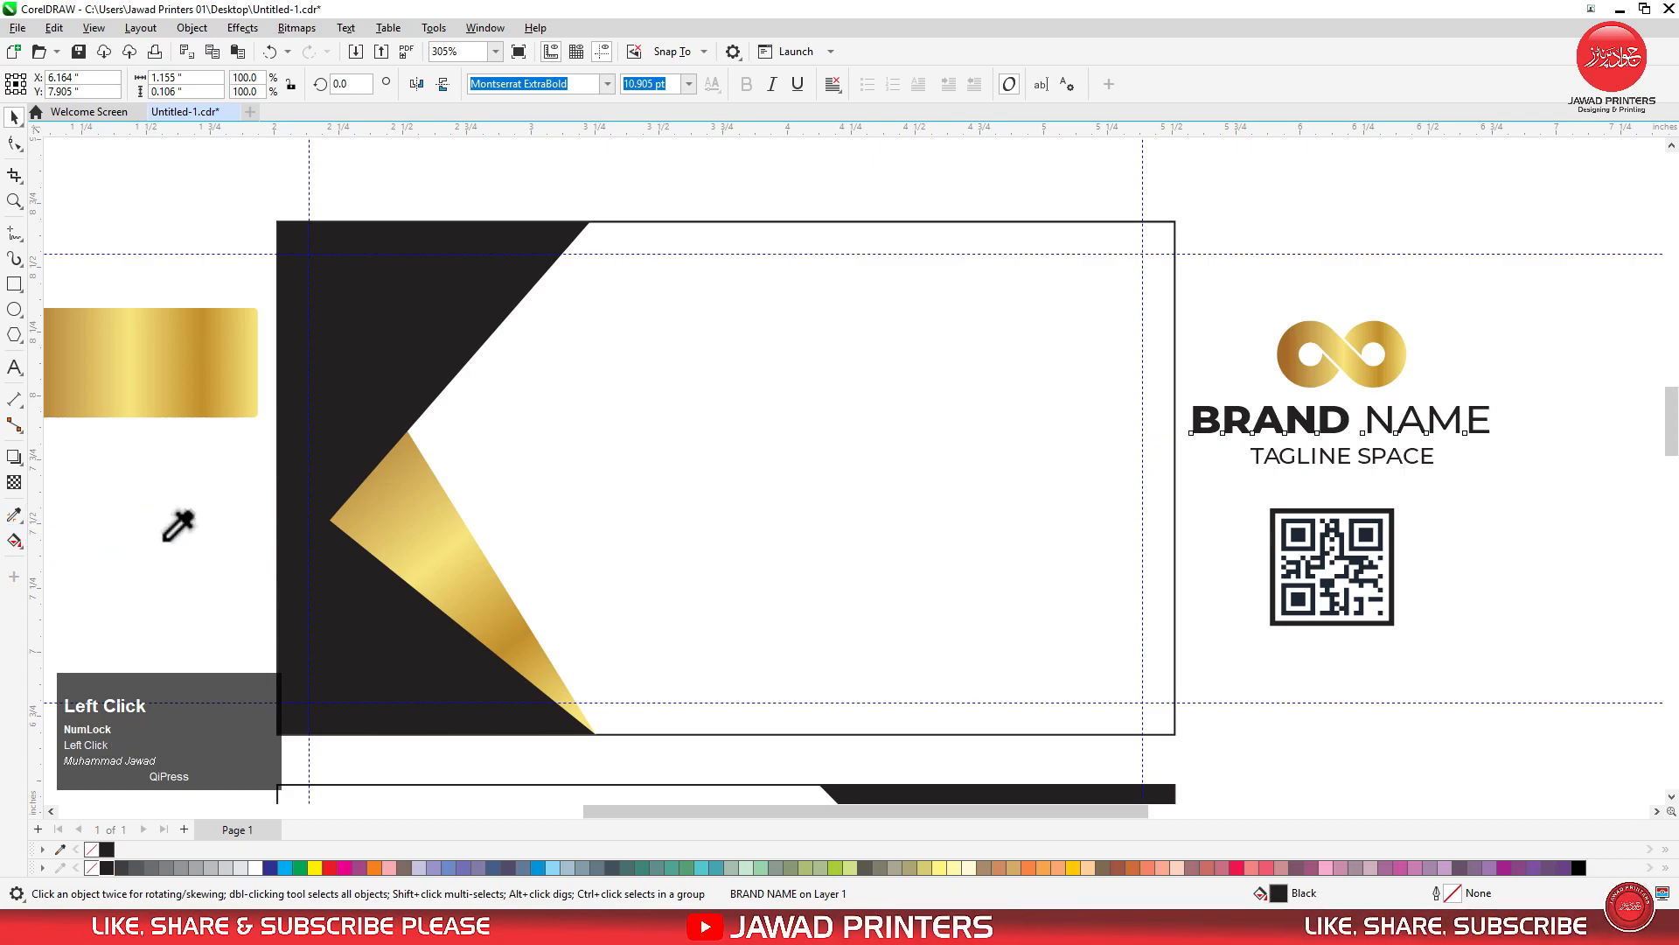
{"action": "left_click", "coordinate": [1286, 416]}
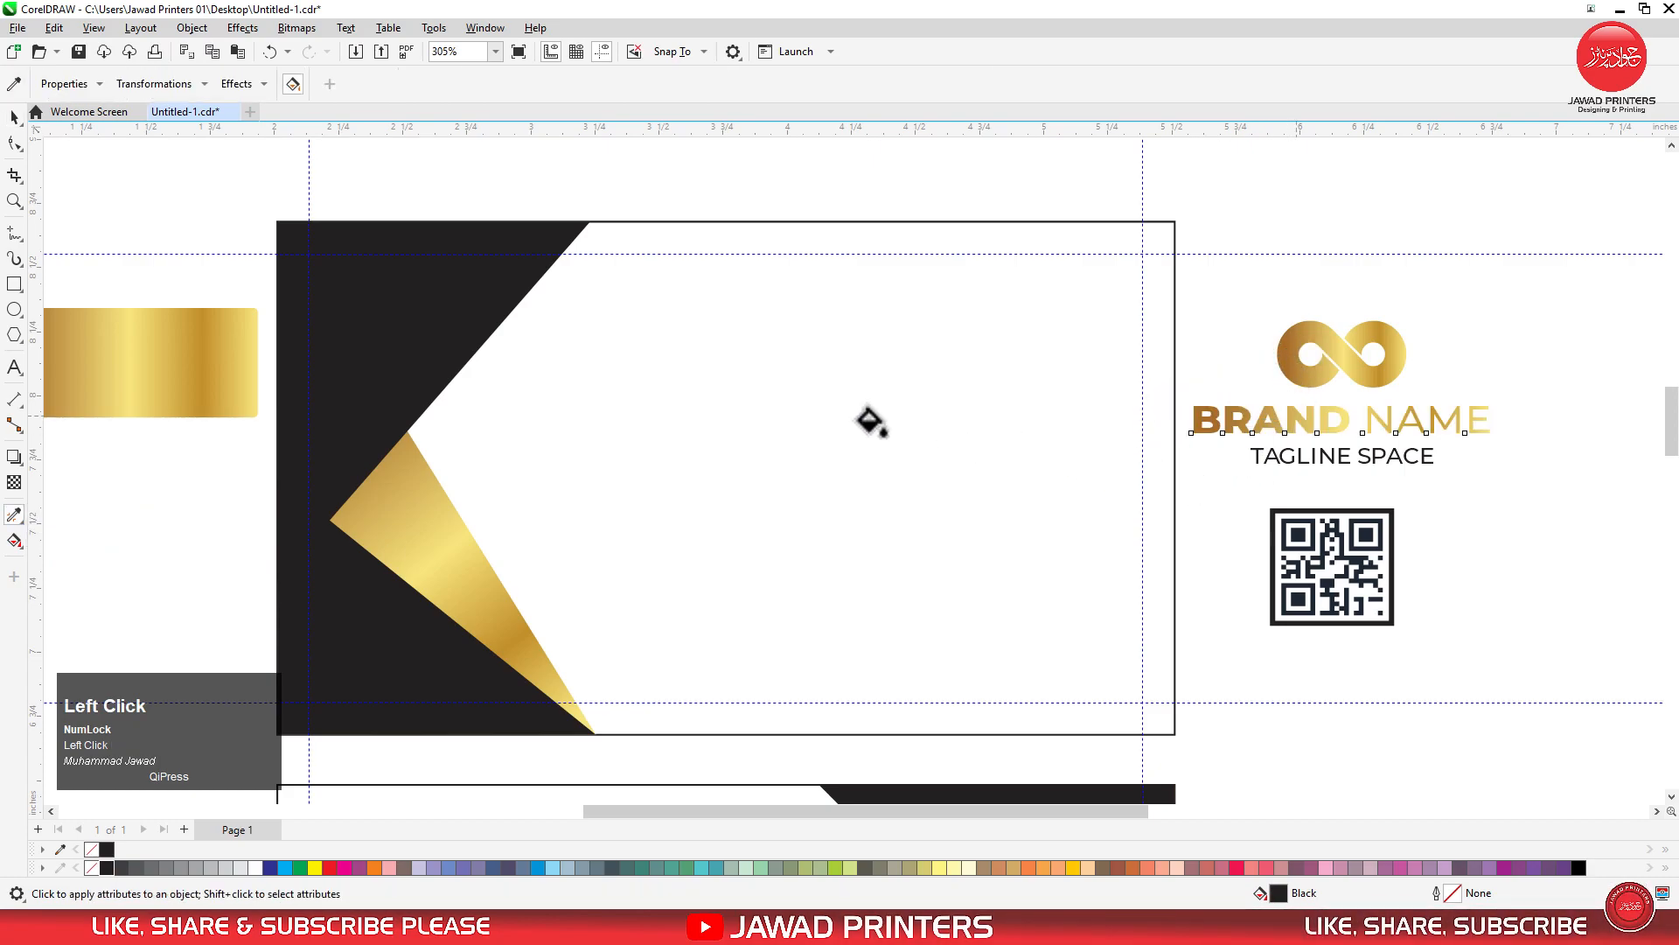
- Recolor only the word NAME in the brand text to black
{"action": "double_click", "coordinate": [1377, 437]}
{"action": "double_click", "coordinate": [1424, 426]}
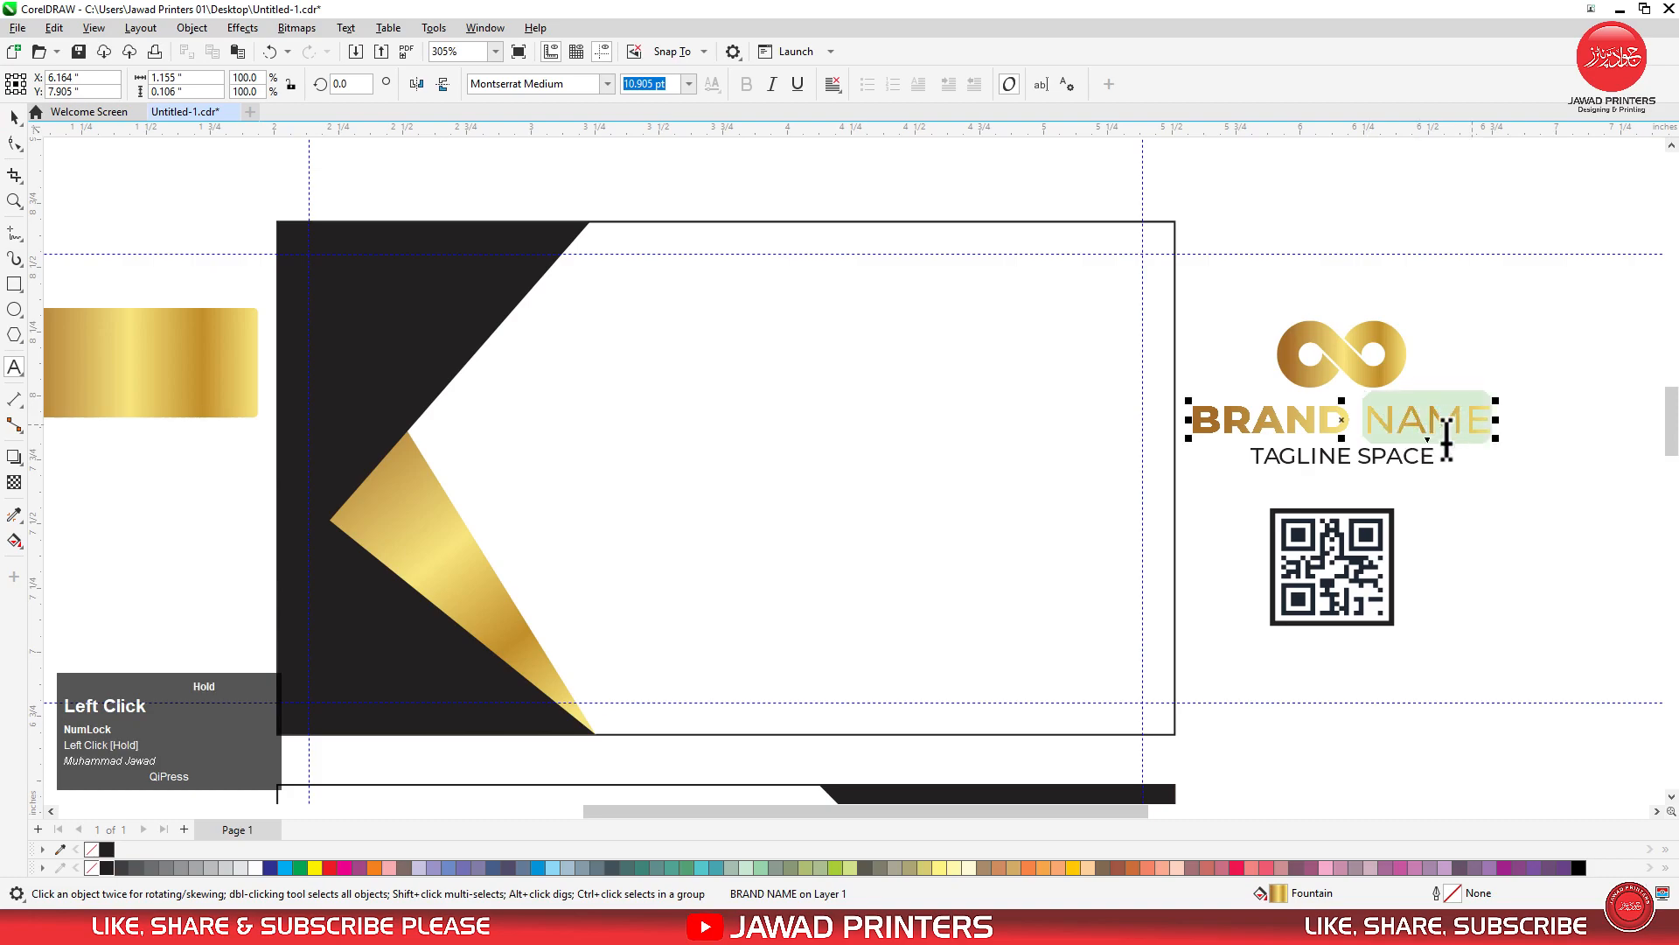
{"action": "left_click", "coordinate": [107, 849]}
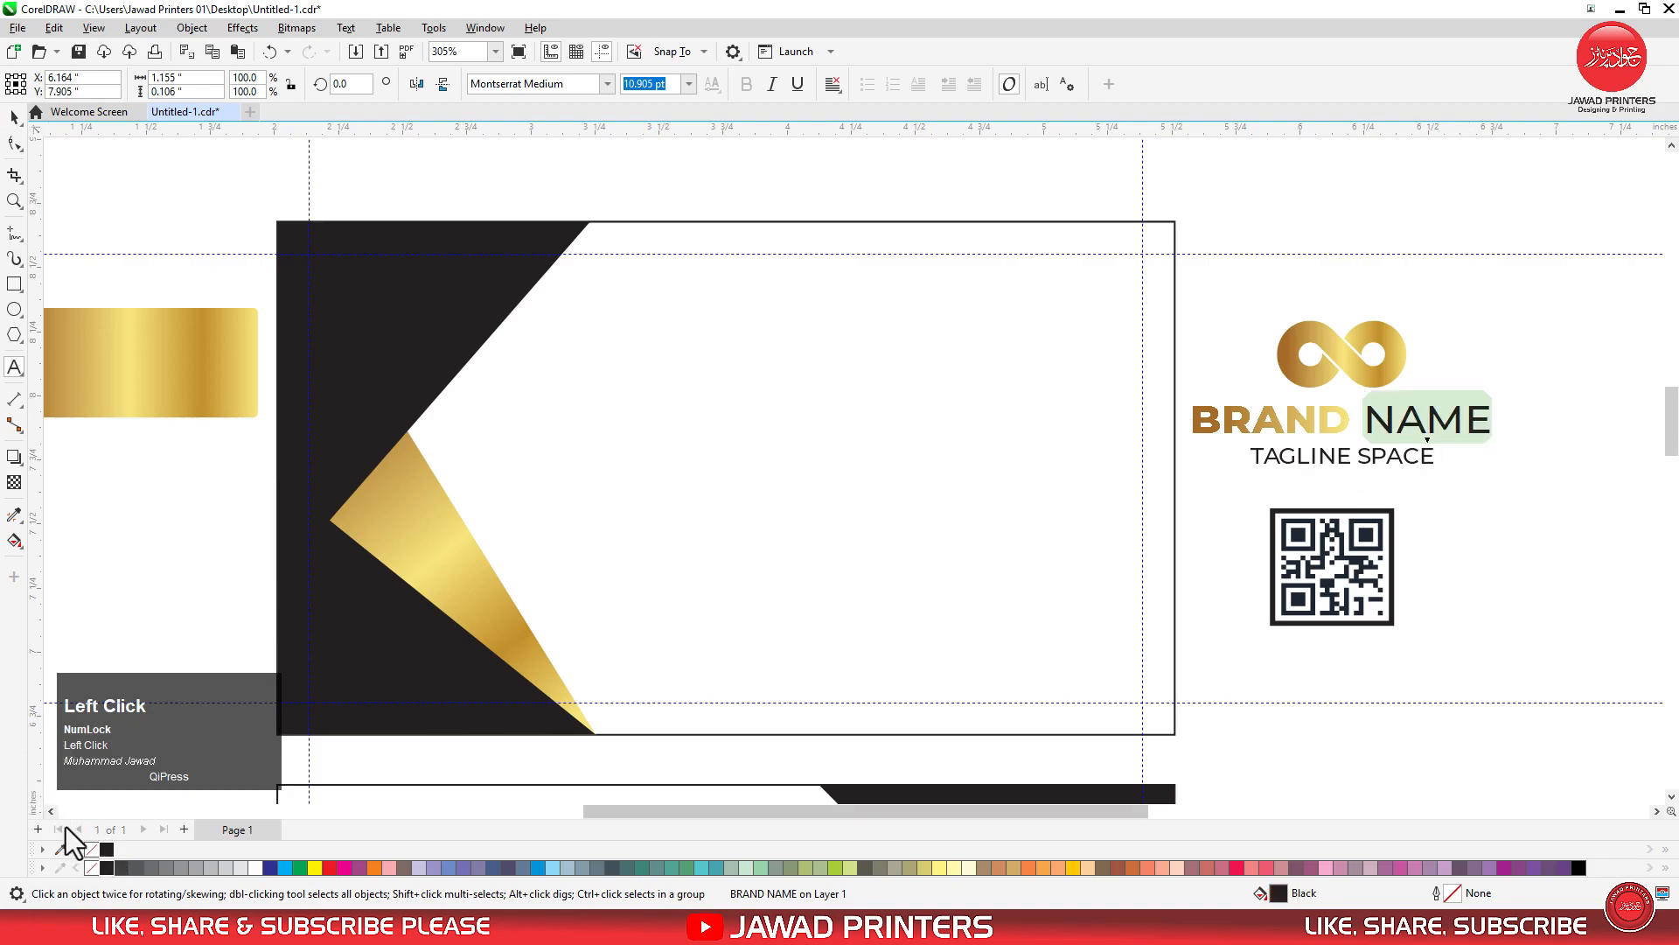
{"action": "left_click", "coordinate": [18, 120]}
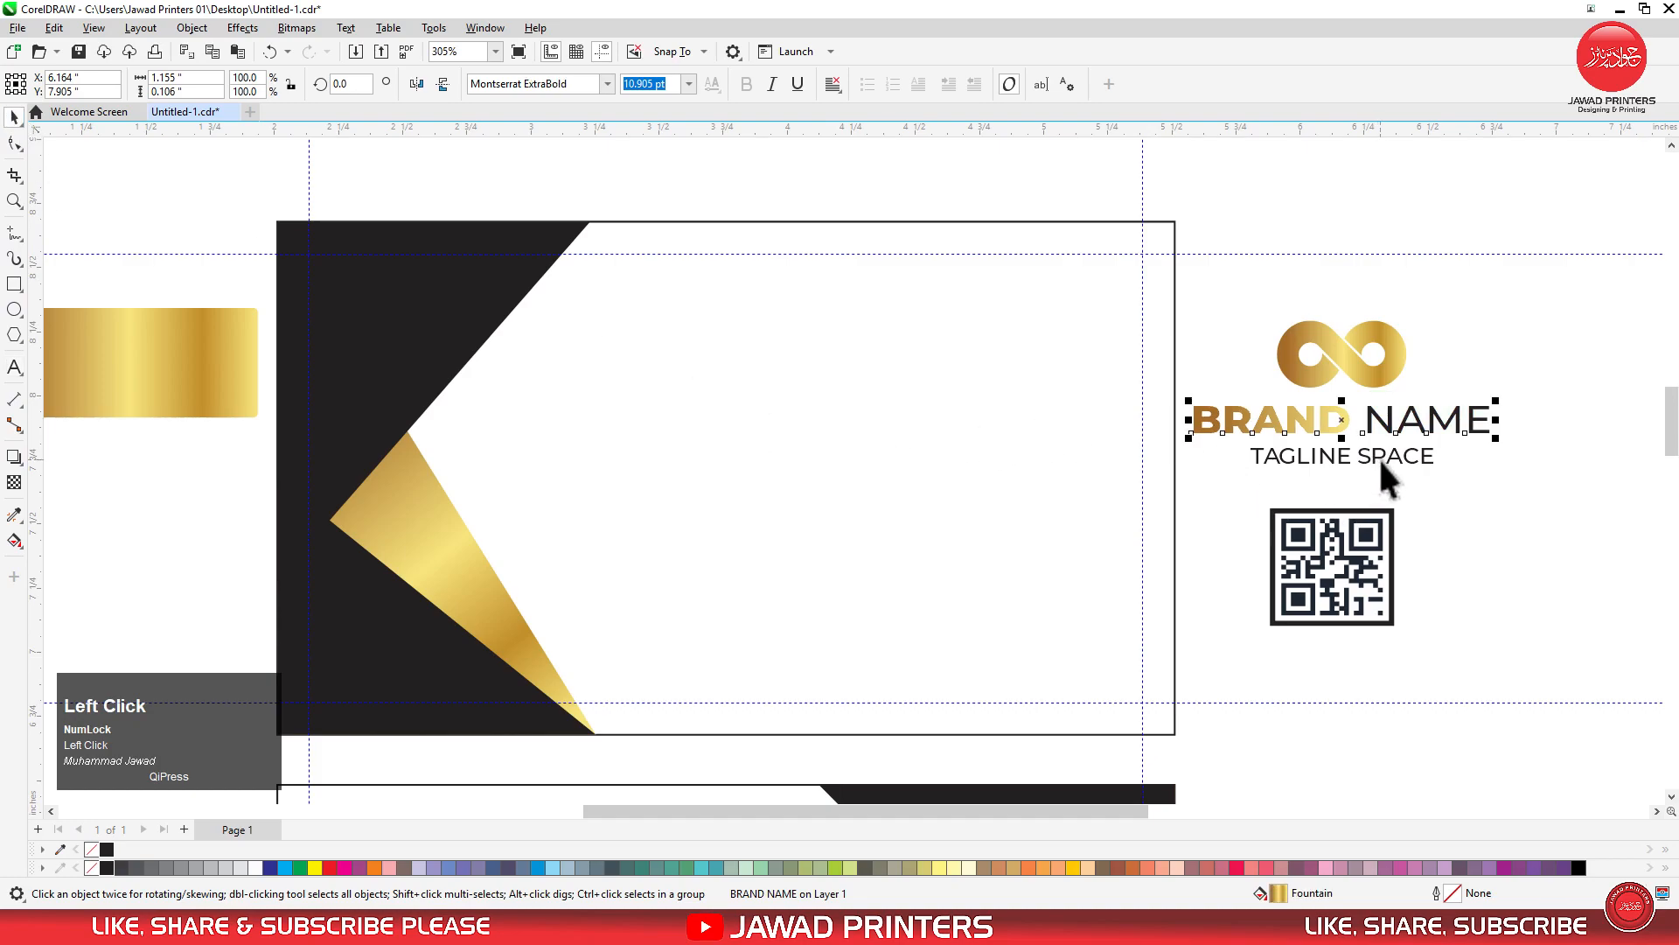
- Select the infinity logo, brand name and tagline together
{"action": "left_click_drag", "start_coordinate": [1537, 285], "coordinate": [1154, 513]}
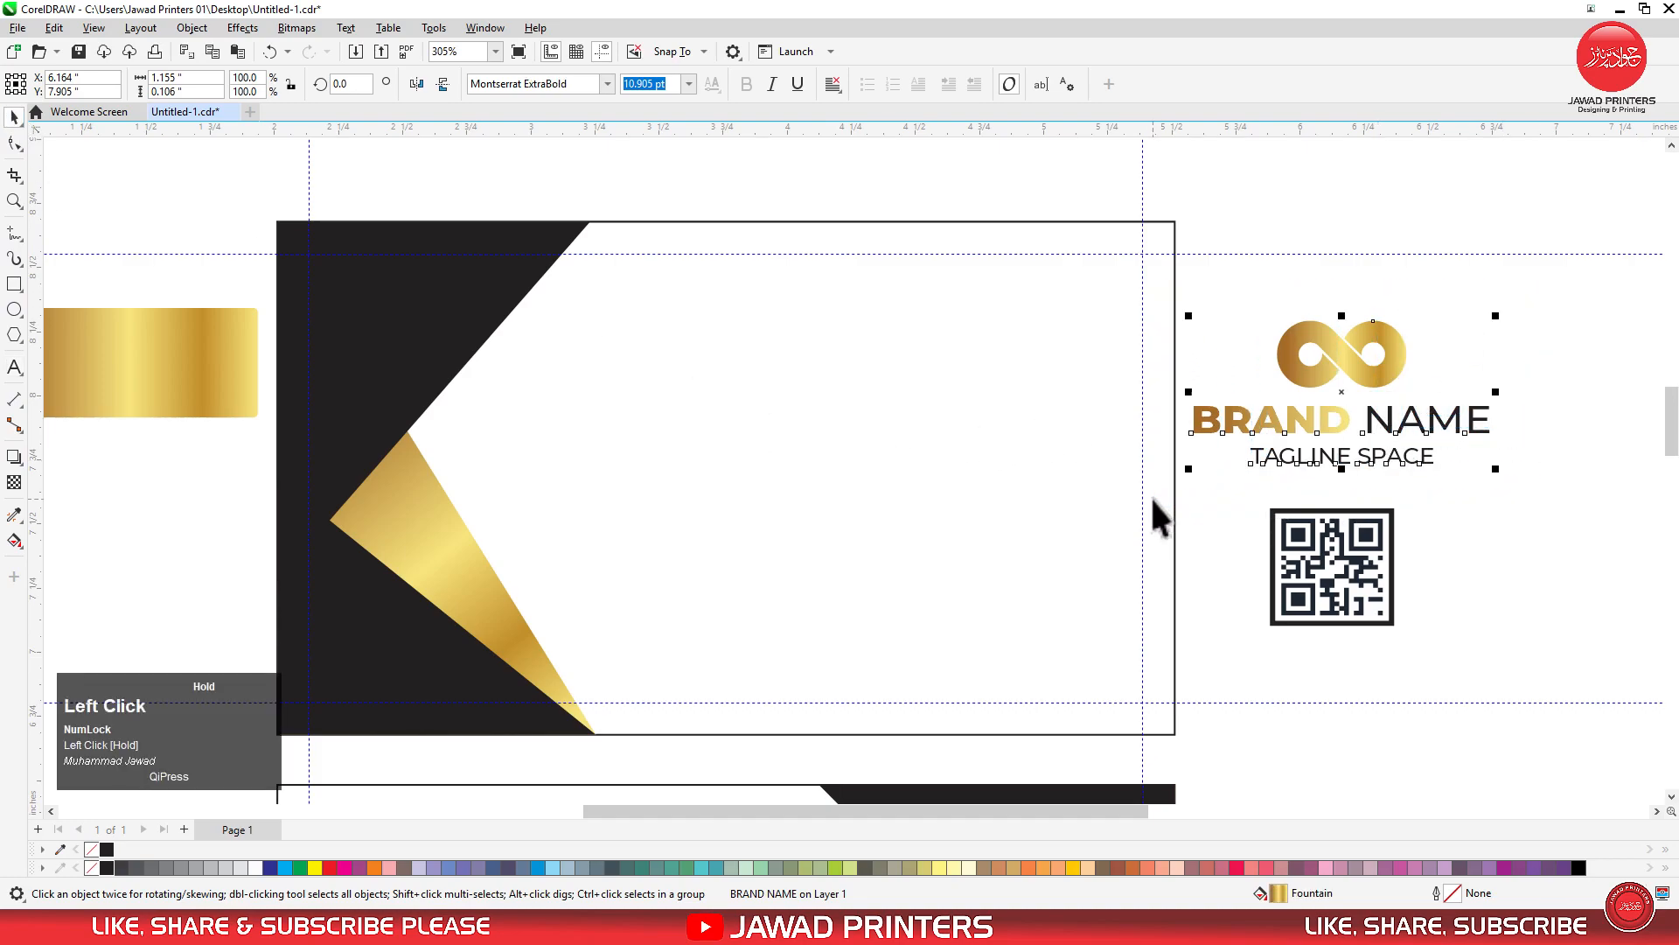